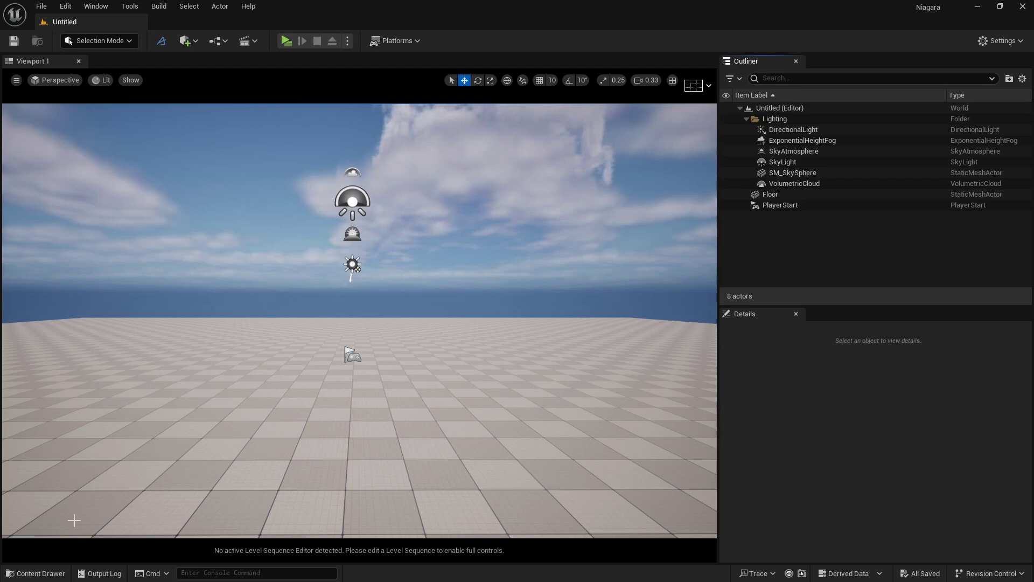
Step: Create a new Niagara system from the Grid3D_FLIP_Pool template in the NiagaraTutorial folder
{"action": "left_click", "coordinate": [63, 571]}
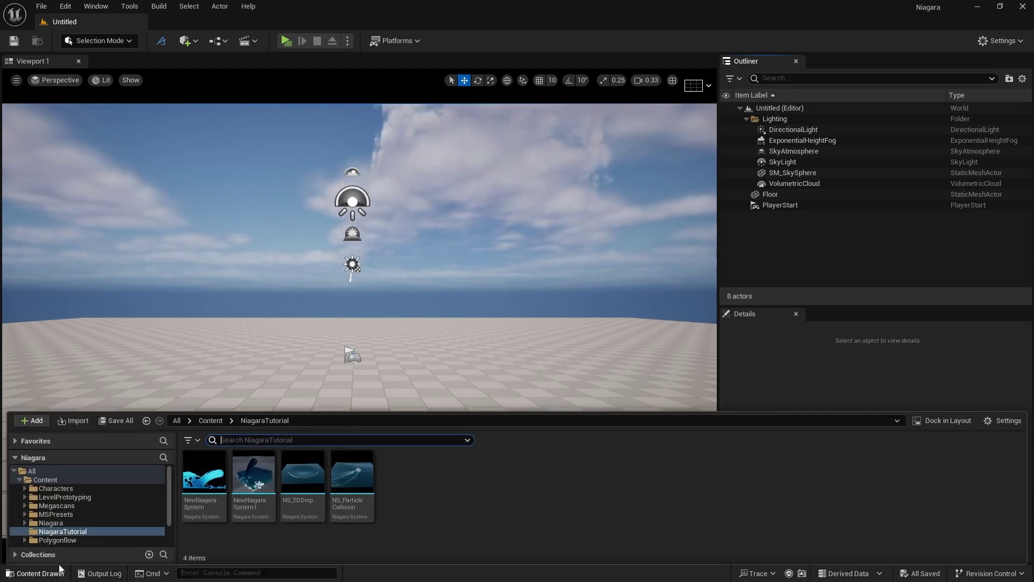
{"action": "right_click", "coordinate": [432, 505]}
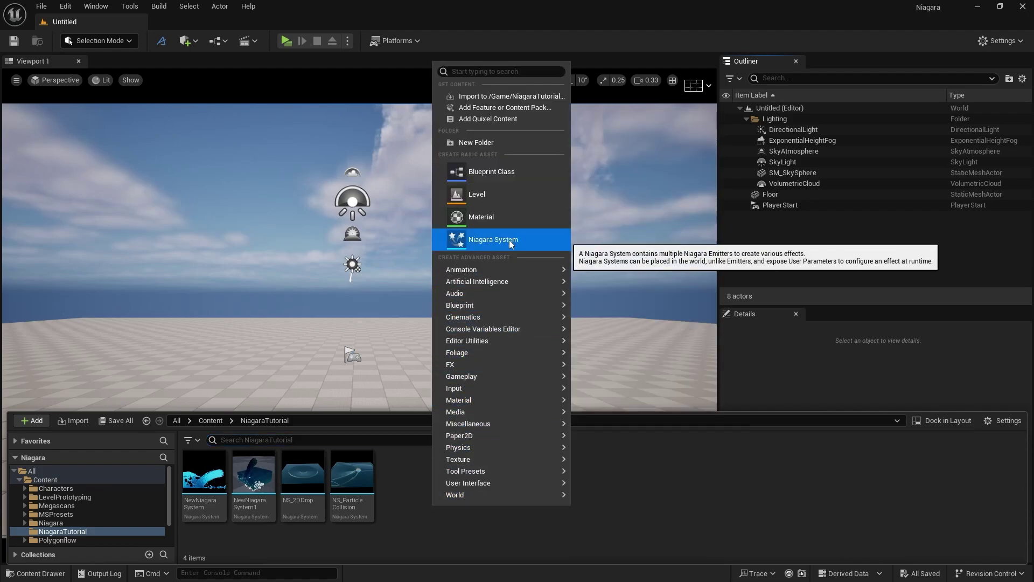
{"action": "left_click", "coordinate": [509, 243]}
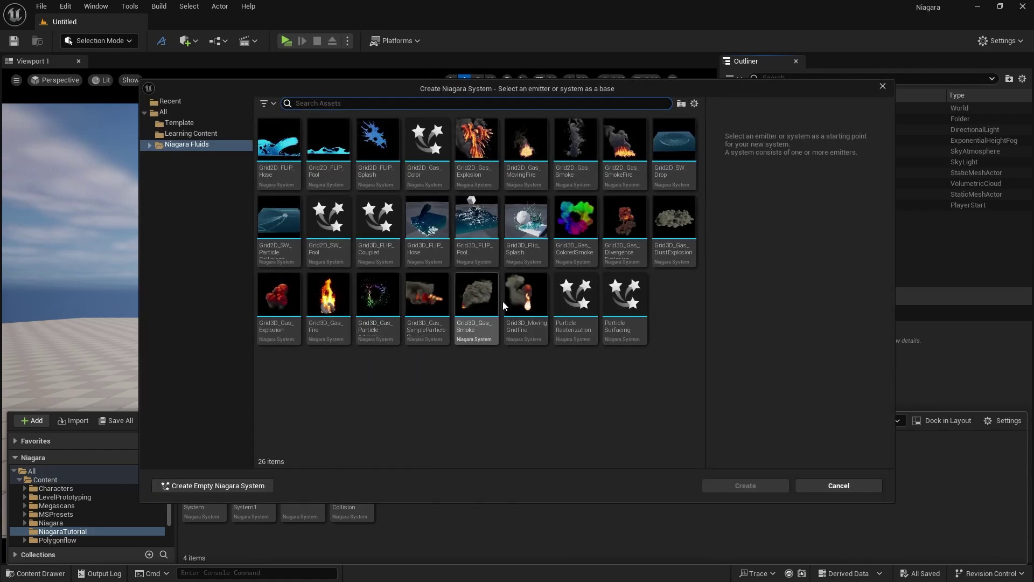
{"action": "left_click", "coordinate": [476, 224]}
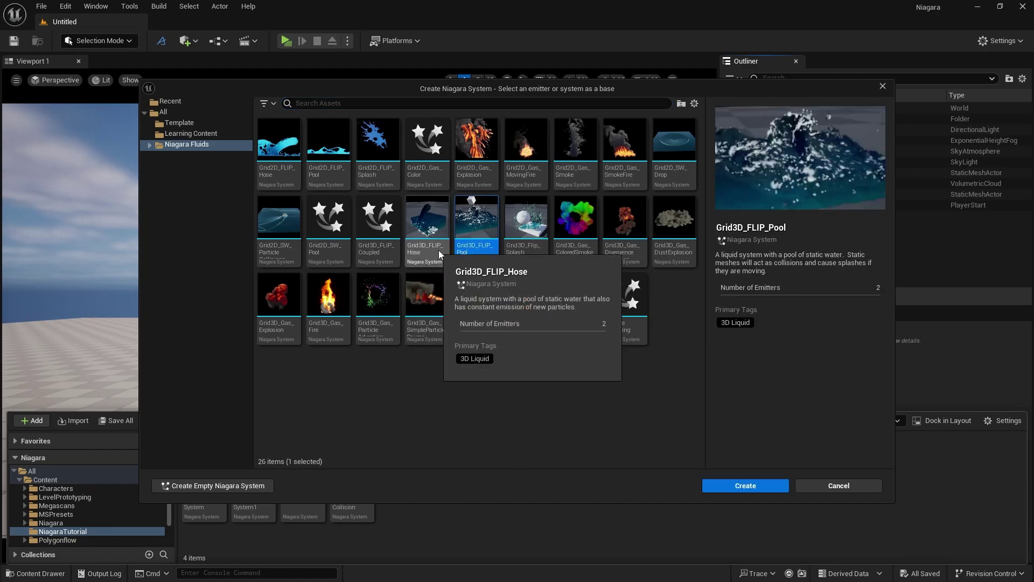
{"action": "left_click", "coordinate": [735, 487]}
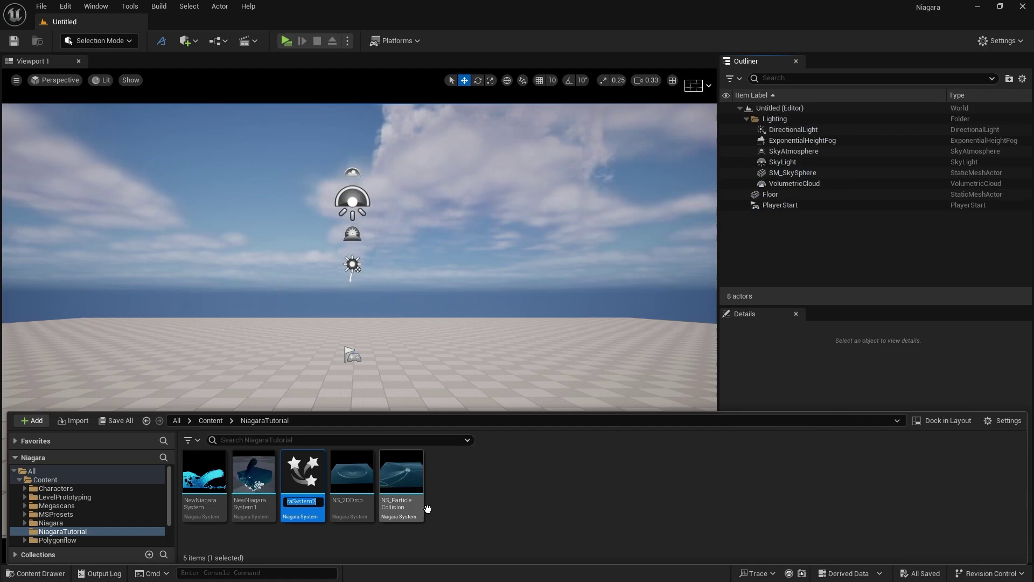
Step: Name the system Boat, drag it into the level and reset its location to 0, 0, 0
{"action": "type", "text": "Boa"}
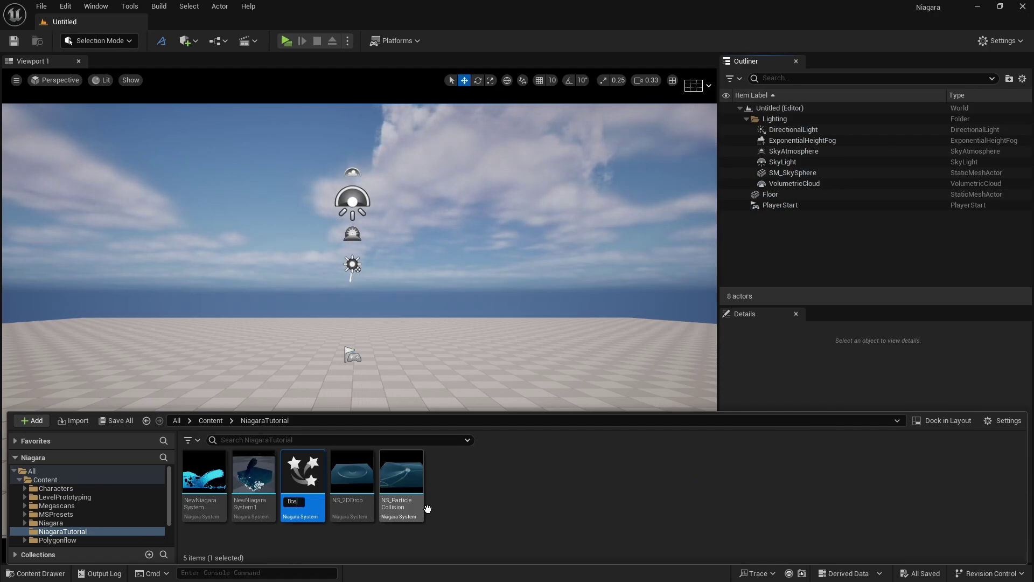
{"action": "type", "text": "t"}
{"action": "key", "text": "Return"}
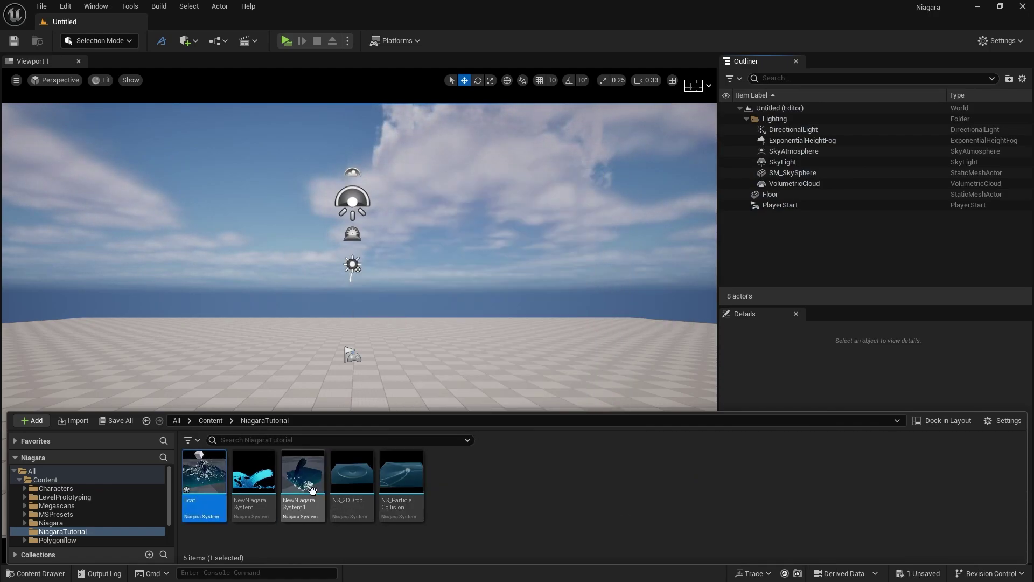
{"action": "left_click_drag", "start_coordinate": [203, 474], "coordinate": [343, 359]}
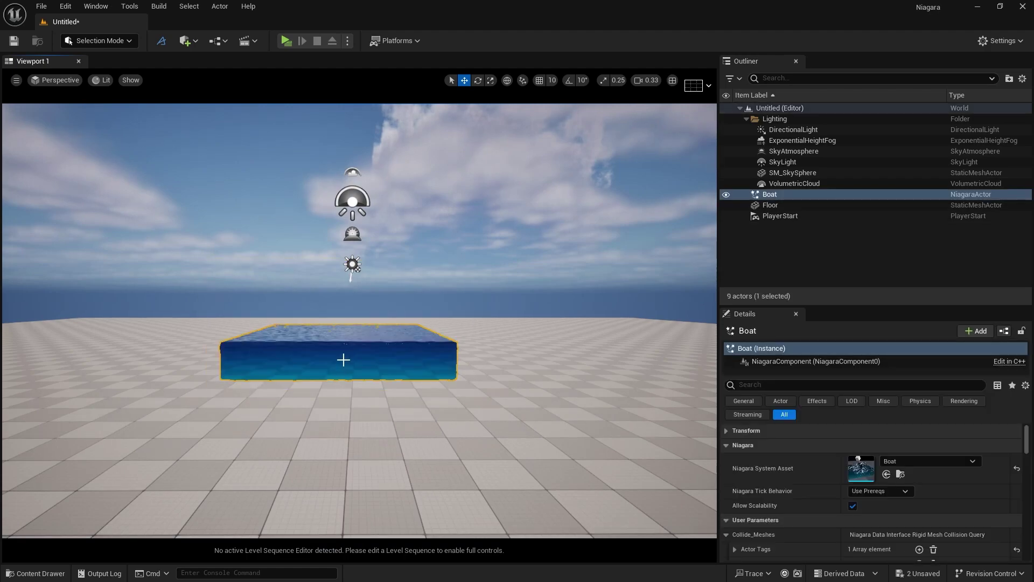
{"action": "left_click", "coordinate": [743, 401]}
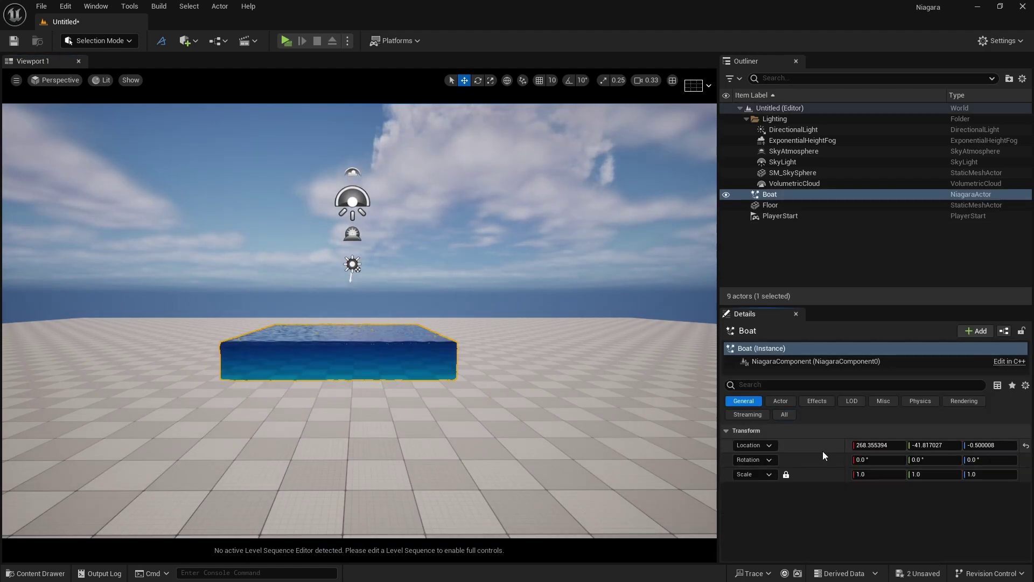
{"action": "left_click", "coordinate": [1025, 445]}
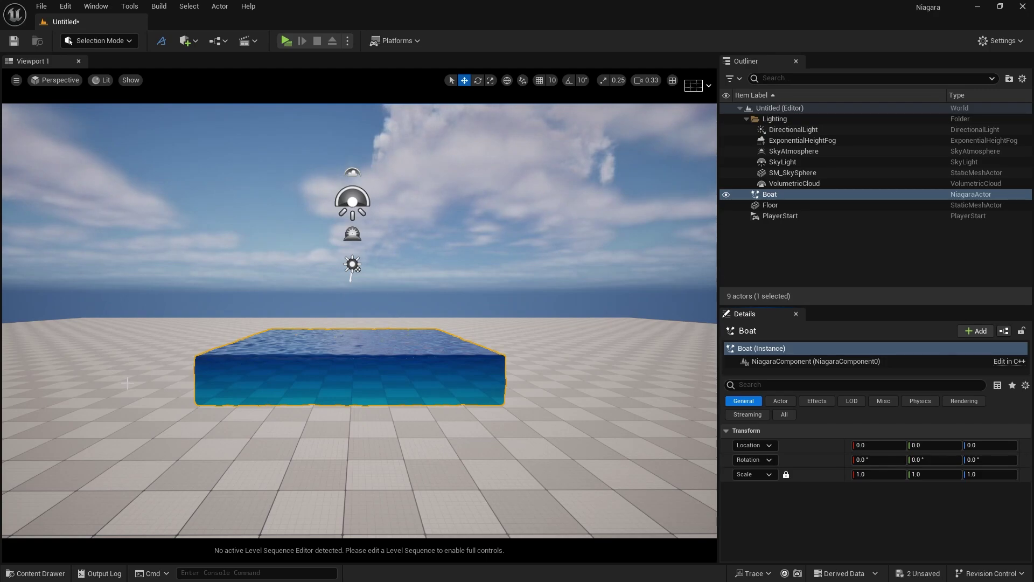
Step: Look down on the water pool, then review the boat models on Sketchfab in Firefox
{"action": "mouse_move", "coordinate": [266, 342]}
{"action": "right_mouse_down"}
{"action": "mouse_move", "coordinate": [302, 343]}
{"action": "mouse_move", "coordinate": [258, 351]}
{"action": "mouse_move", "coordinate": [269, 345]}
{"action": "right_mouse_up"}
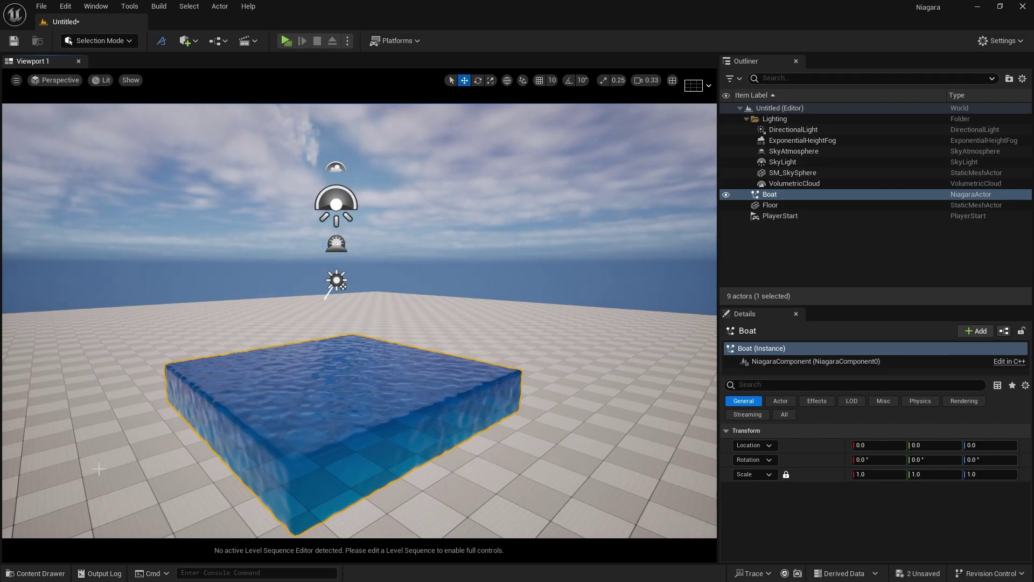
{"action": "key", "text": "alt+Tab"}
{"action": "key", "text": "alt+Tab"}
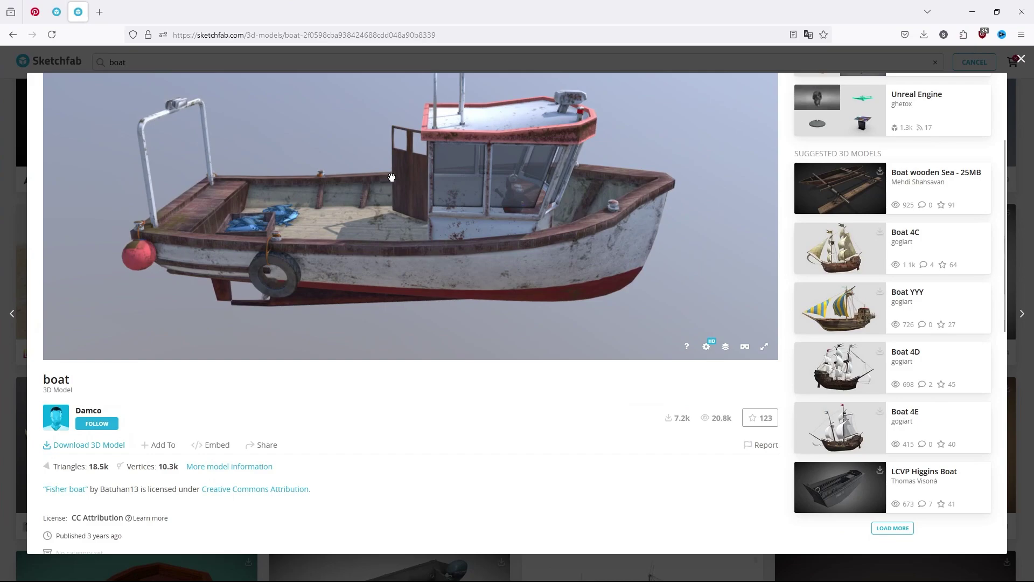
{"action": "key", "text": "Escape"}
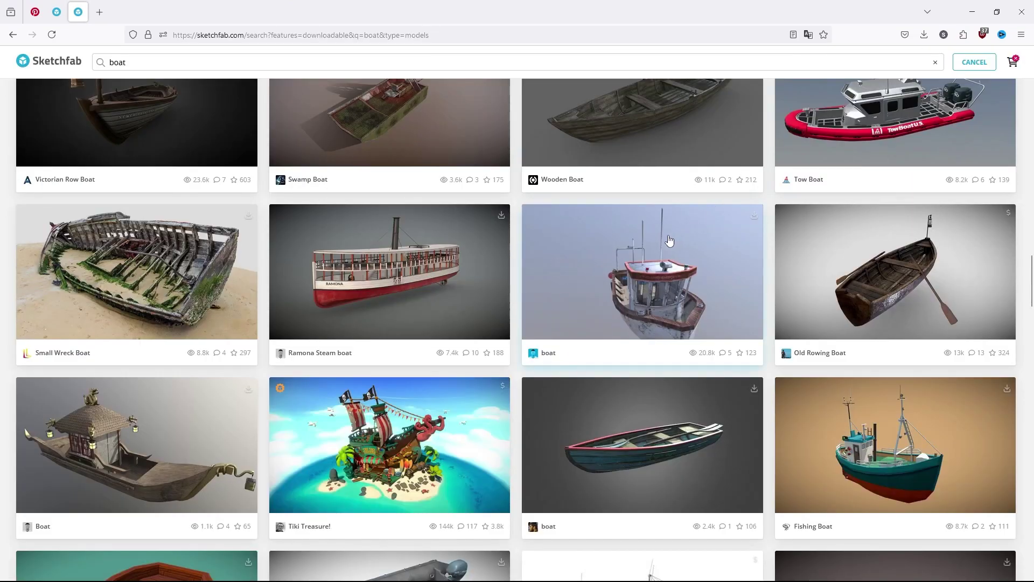
Step: Create and open a new BoatModel folder inside NiagaraTutorial
{"action": "left_click", "coordinate": [972, 12]}
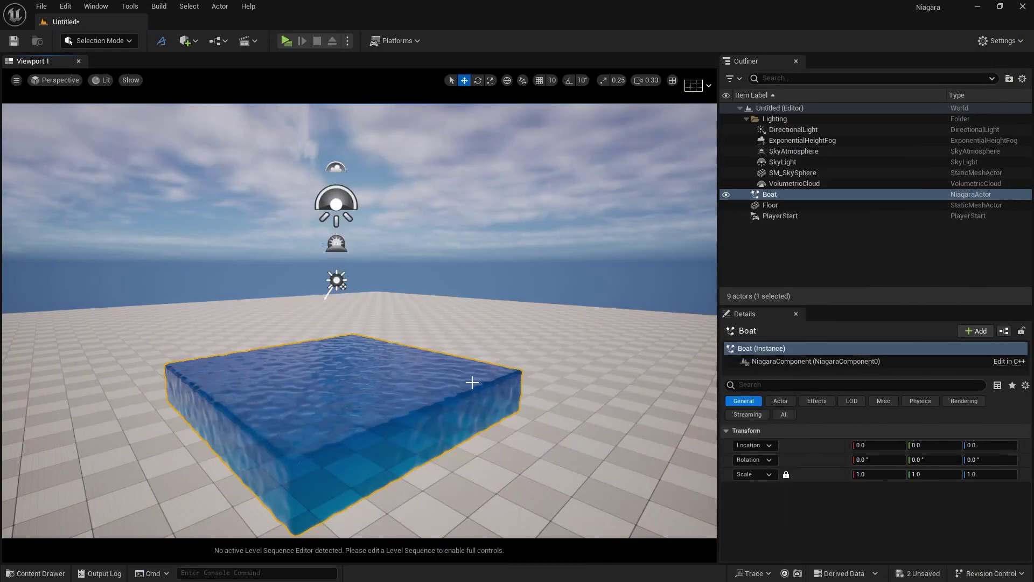
{"action": "left_click", "coordinate": [42, 576]}
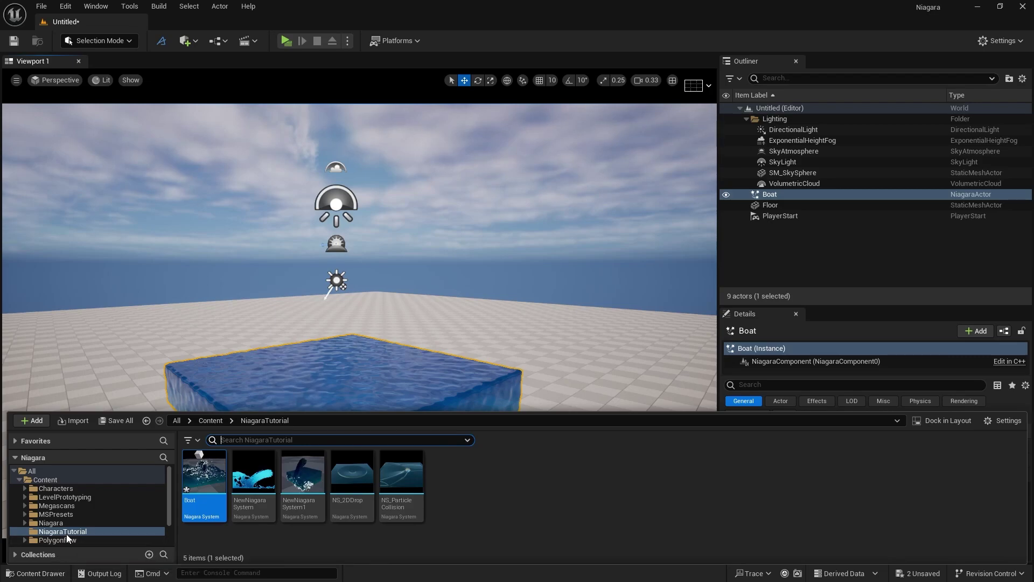
{"action": "right_click", "coordinate": [473, 527]}
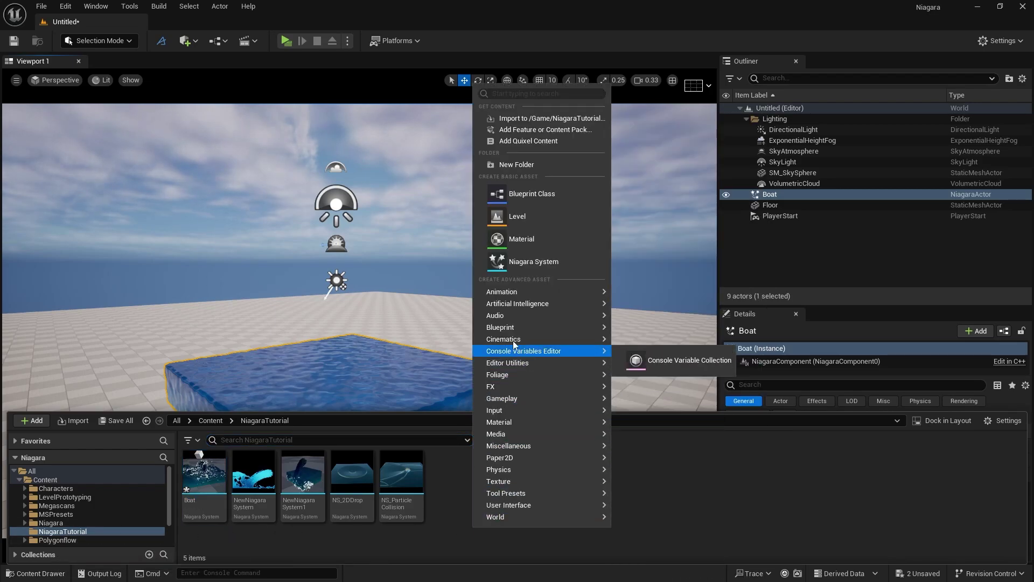
{"action": "left_click", "coordinate": [518, 165]}
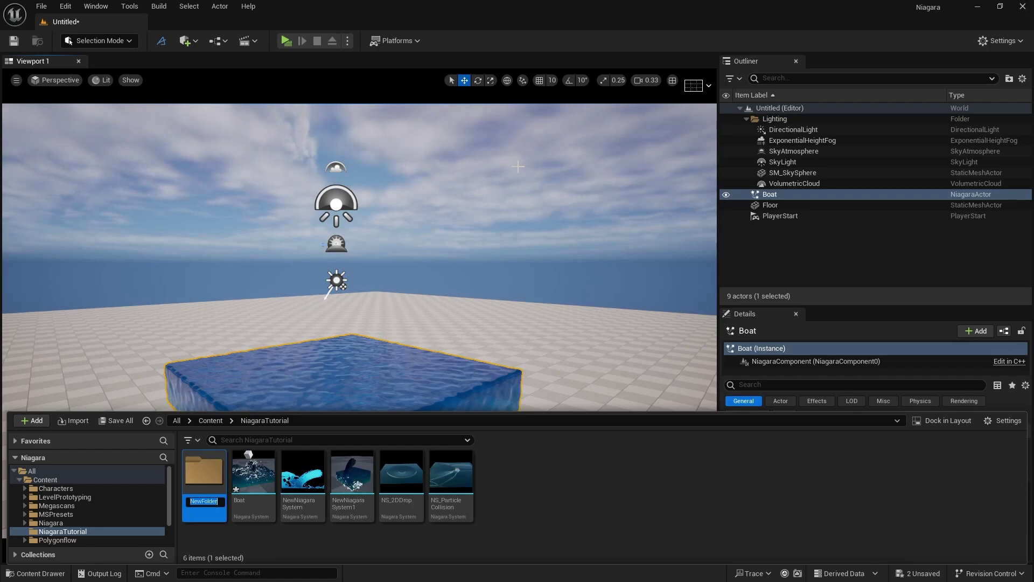
{"action": "type", "text": "Boat"}
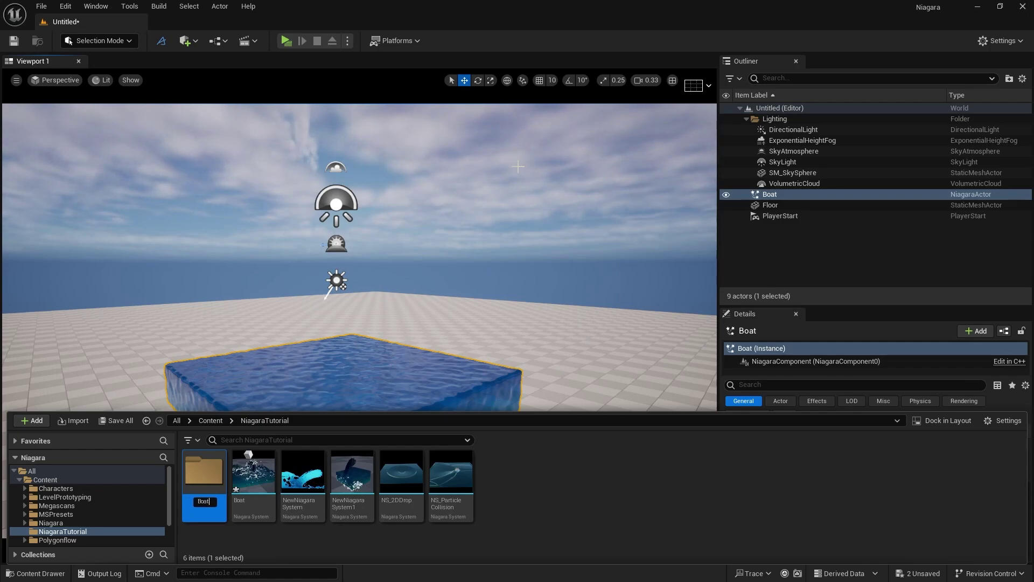
{"action": "type", "text": "Model"}
{"action": "key", "text": "Return"}
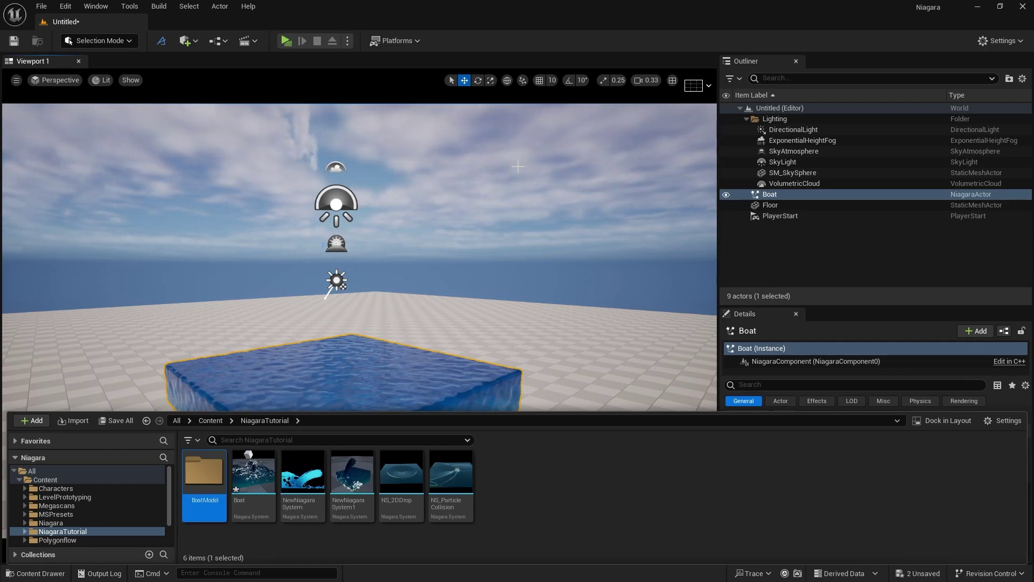
{"action": "double_click", "coordinate": [204, 473]}
Step: Import boat.fbx from the downloaded boat's source folder into BoatModel
{"action": "right_click", "coordinate": [258, 473]}
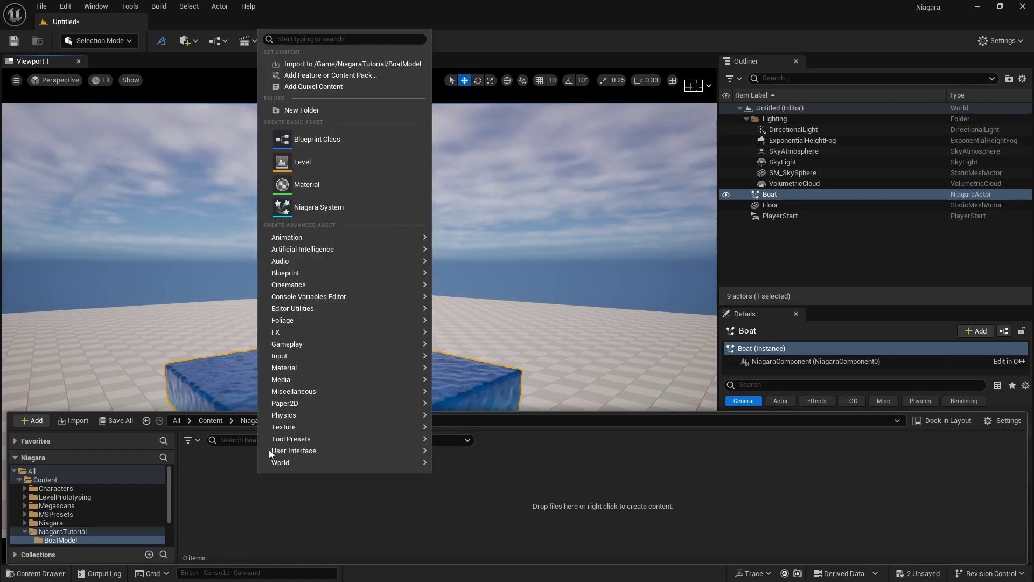
{"action": "left_click", "coordinate": [334, 64]}
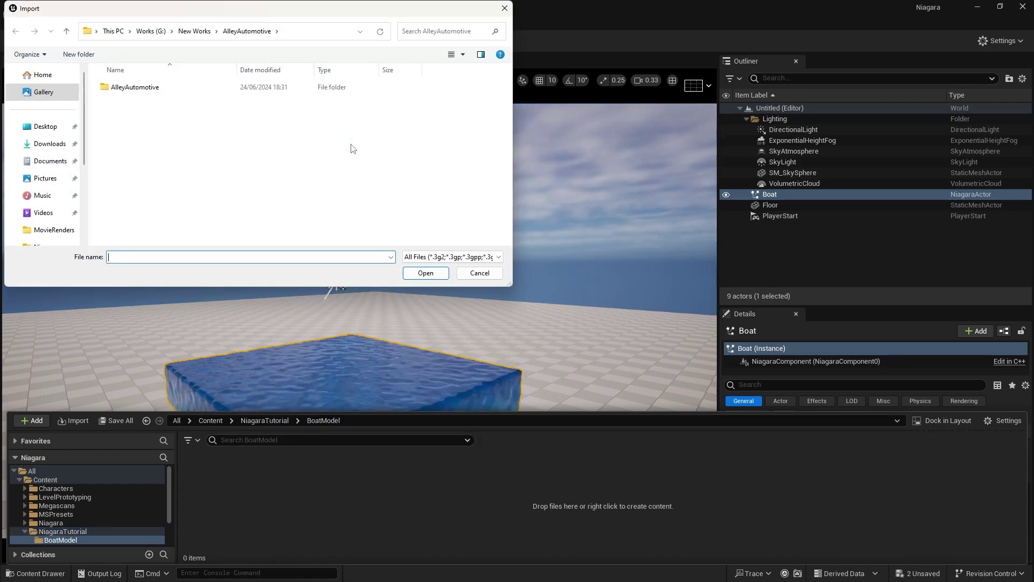
{"action": "type", "text": "C:\\Users\\User\\Downloads\\boat\\source"}
{"action": "key", "text": "Return"}
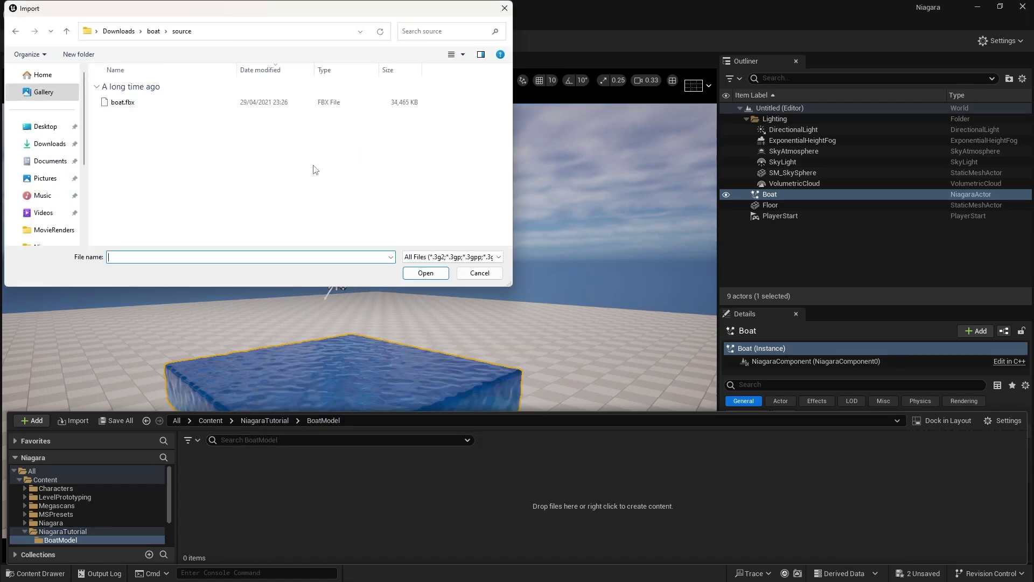
{"action": "left_click", "coordinate": [221, 104]}
{"action": "left_click", "coordinate": [422, 274]}
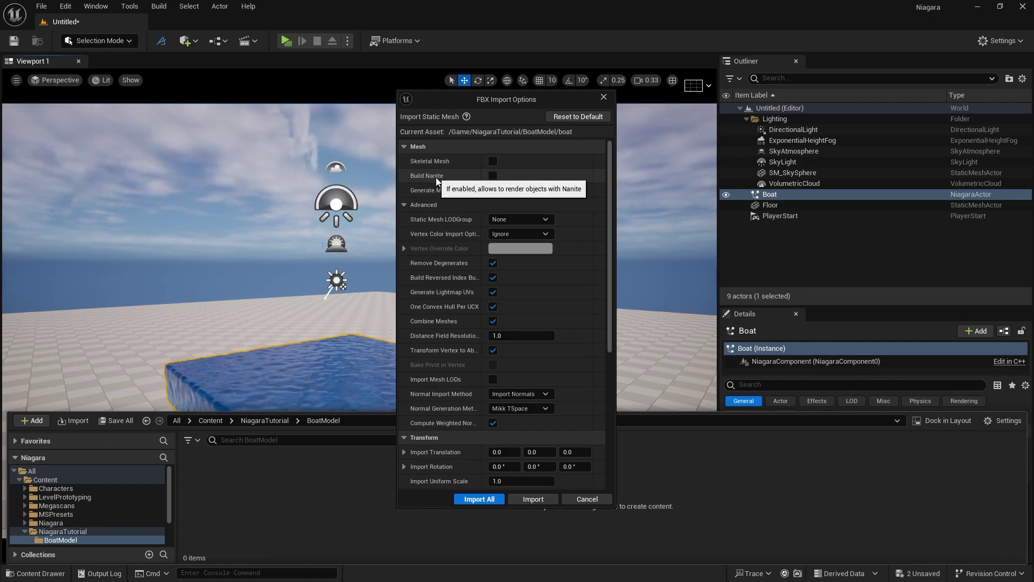
Step: Re-enable Combine Meshes in the FBX Import Options and import boat.fbx with Import All
{"action": "left_click", "coordinate": [493, 322]}
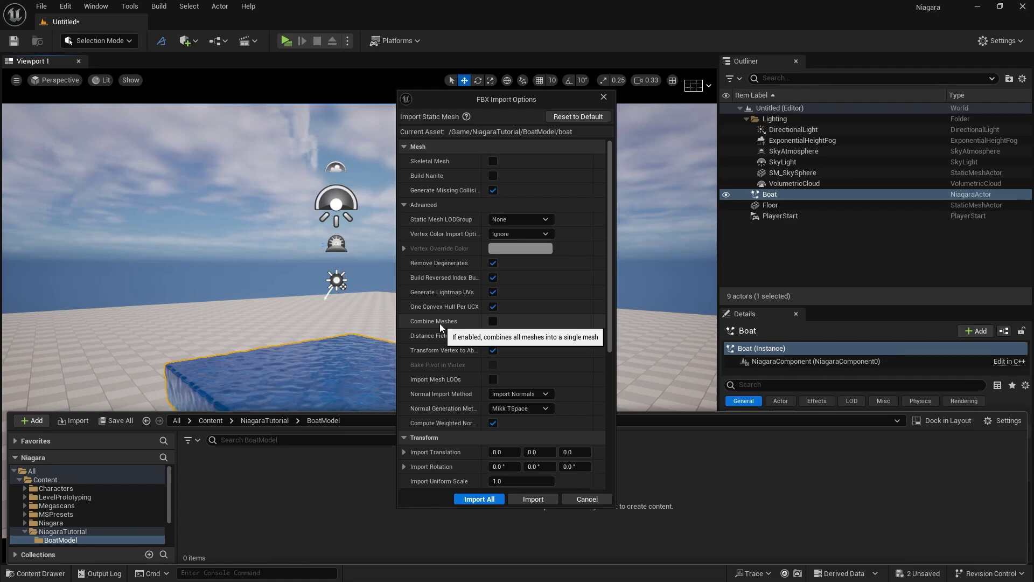
{"action": "left_click", "coordinate": [493, 322]}
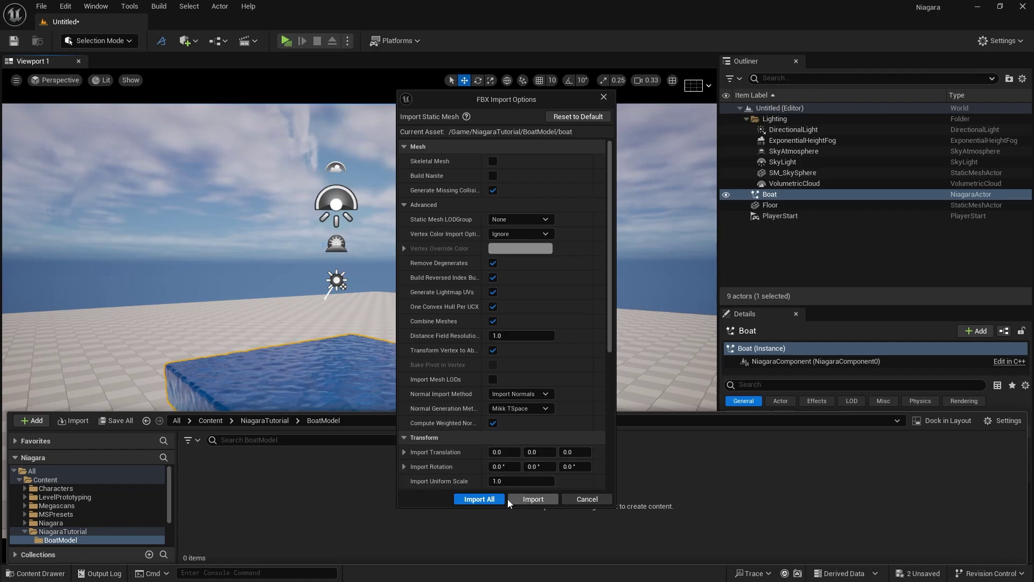
{"action": "left_click", "coordinate": [493, 500]}
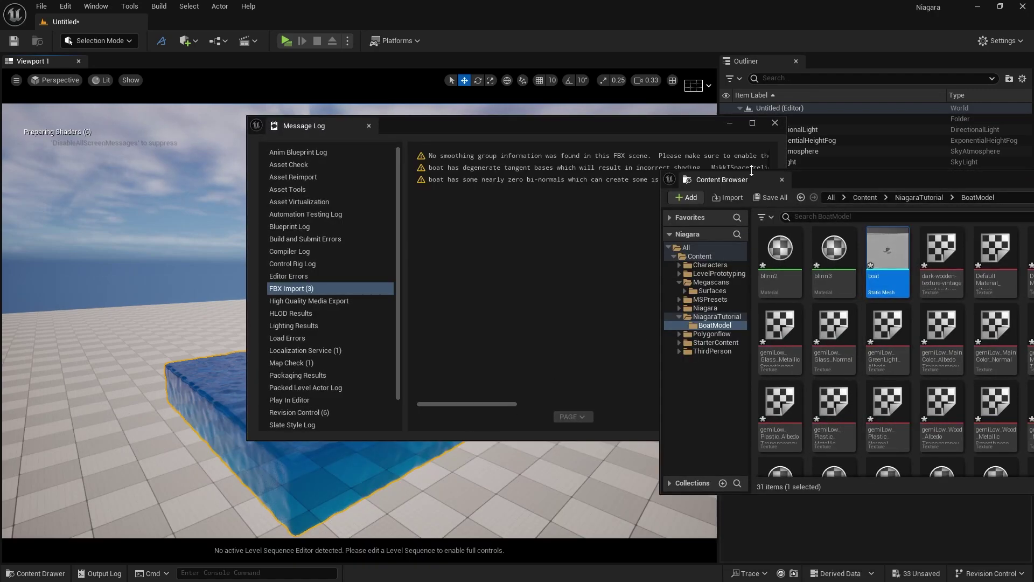
Step: Select the placed boat mesh and set its locked scale to 100 on all axes
{"action": "left_click", "coordinate": [772, 124]}
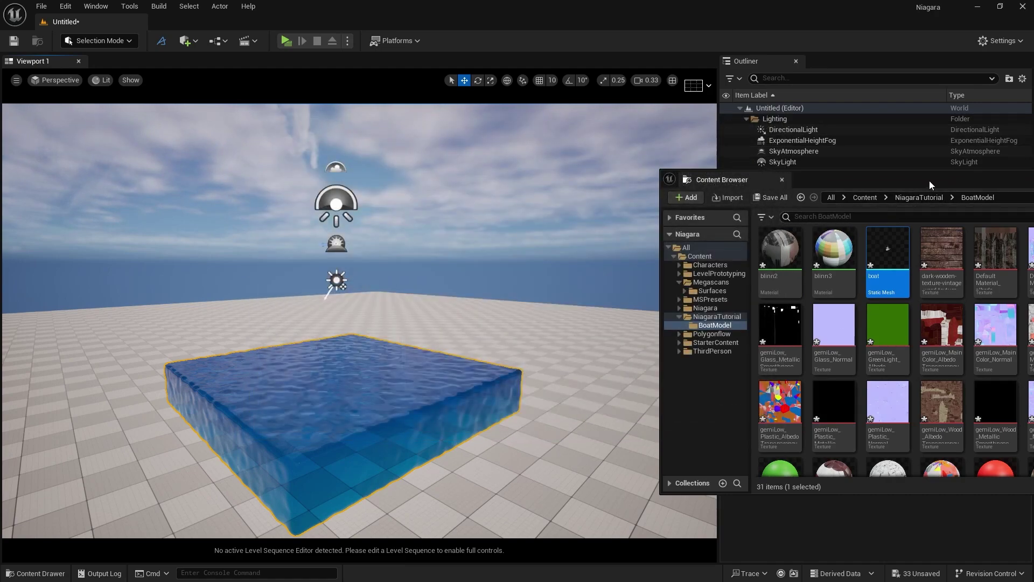
{"action": "left_click_drag", "start_coordinate": [929, 179], "coordinate": [836, 209]}
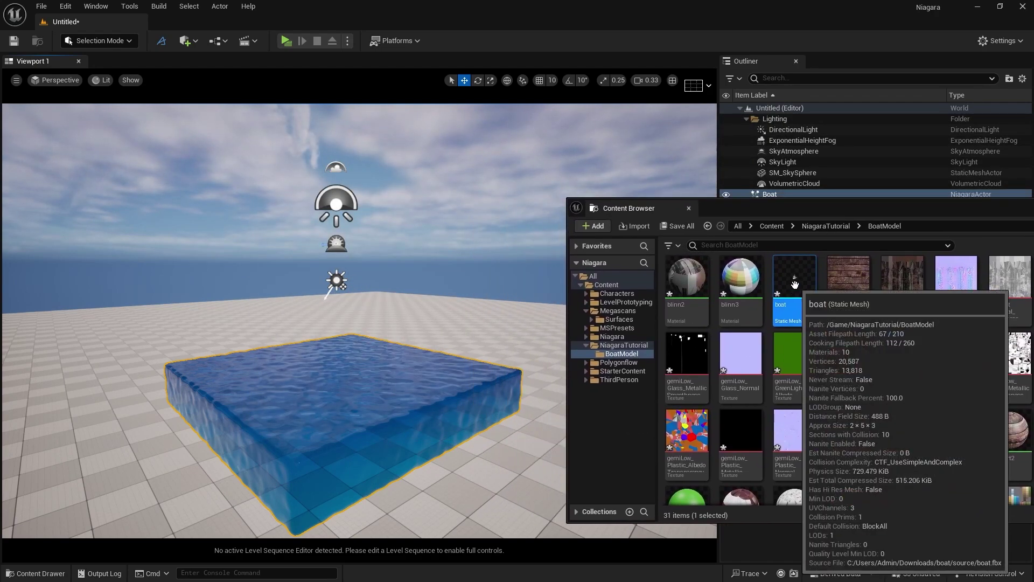
{"action": "left_click", "coordinate": [337, 406]}
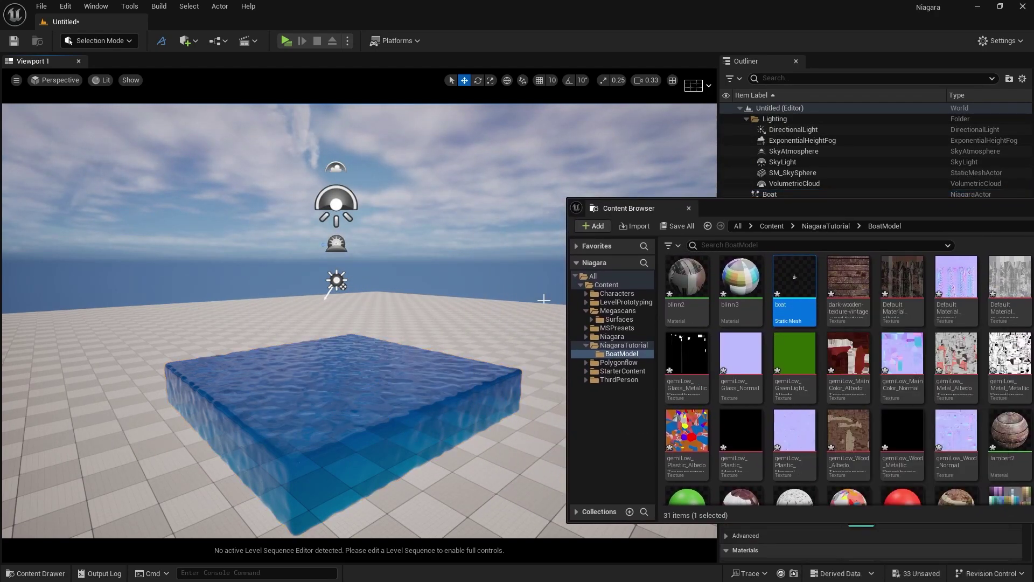
{"action": "left_click", "coordinate": [689, 210]}
{"action": "left_click", "coordinate": [781, 206]}
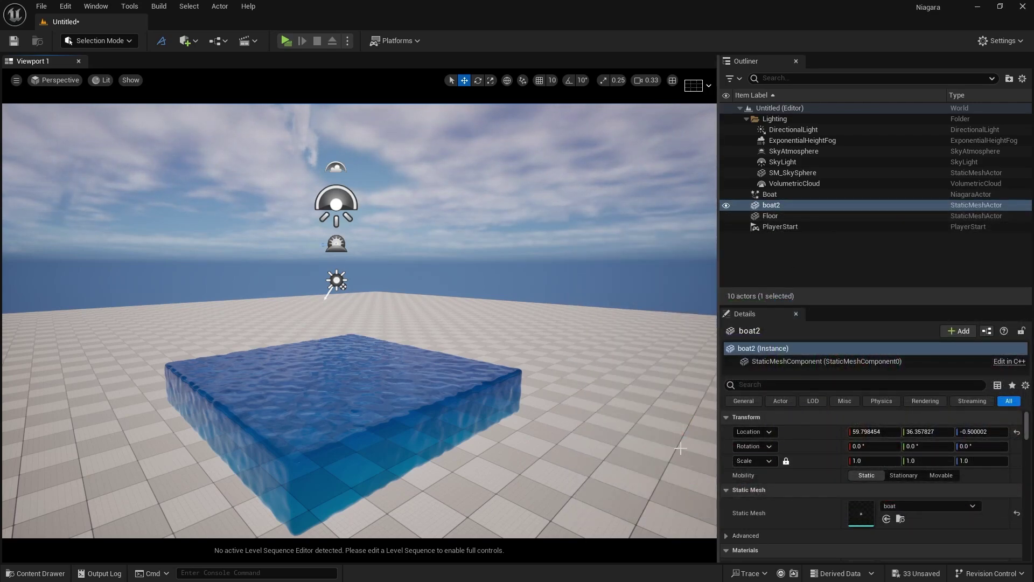
{"action": "left_click", "coordinate": [859, 460]}
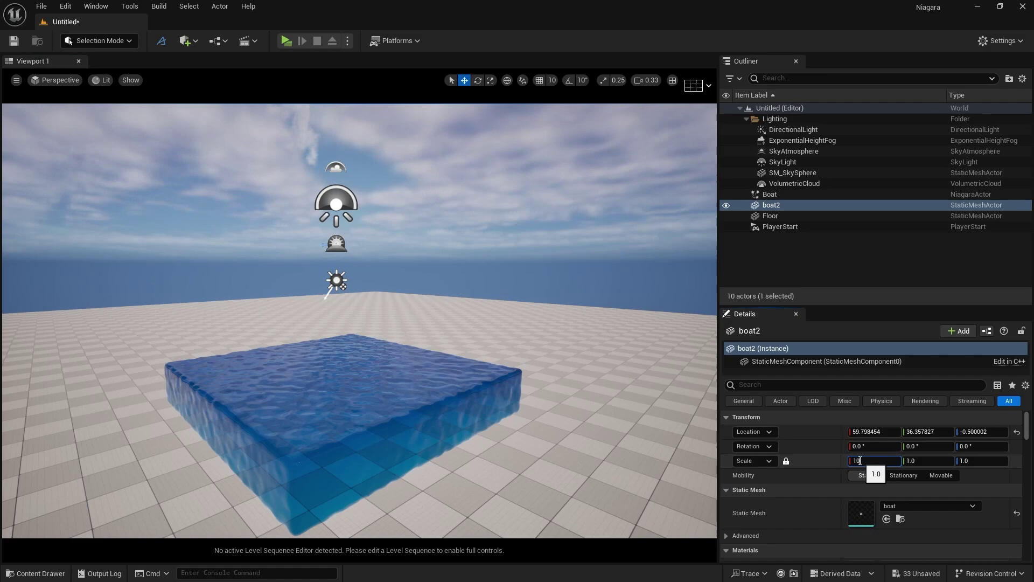
{"action": "type", "text": "100"}
{"action": "key", "text": "Return"}
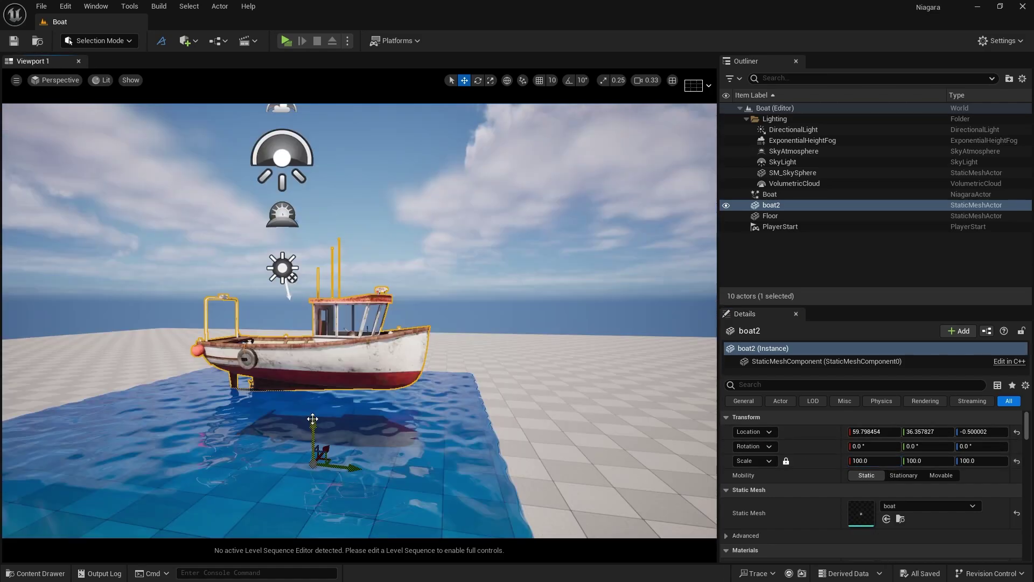
Step: Lower the boat into the water and shift it along X, undoing the sideways Y move
{"action": "left_click_drag", "start_coordinate": [312, 421], "coordinate": [270, 415]}
{"action": "right_click_drag", "start_coordinate": [178, 374], "coordinate": [165, 427]}
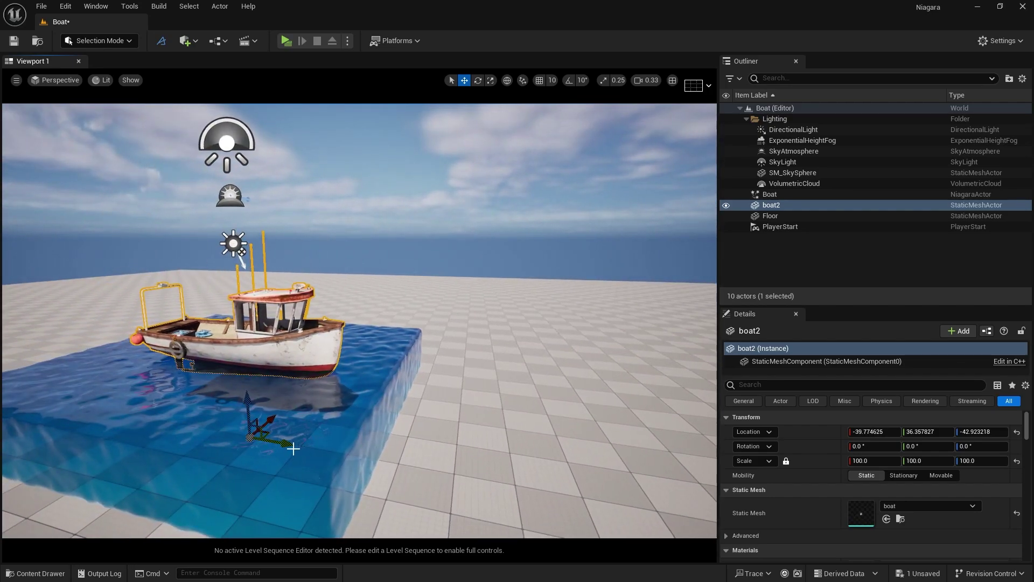
{"action": "mouse_move", "coordinate": [286, 439]}
{"action": "left_mouse_down"}
{"action": "mouse_move", "coordinate": [223, 435]}
{"action": "mouse_move", "coordinate": [301, 428]}
{"action": "mouse_move", "coordinate": [275, 427]}
{"action": "left_mouse_up"}
{"action": "key", "text": "ctrl+z"}
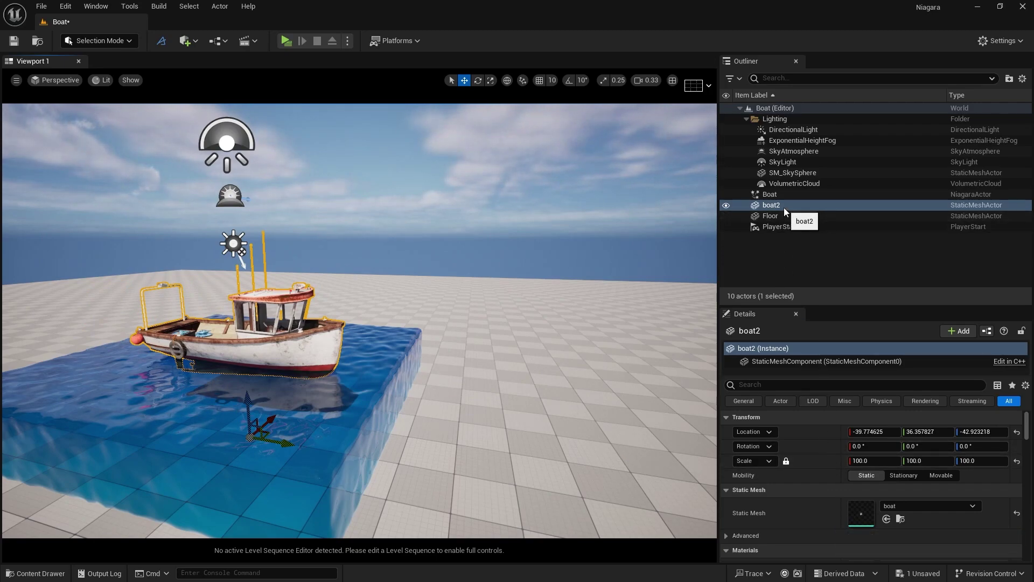
Step: Add the actor tag 'collider' to the boat via the filtered Tags property
{"action": "left_click", "coordinate": [829, 384]}
{"action": "type", "text": "t"}
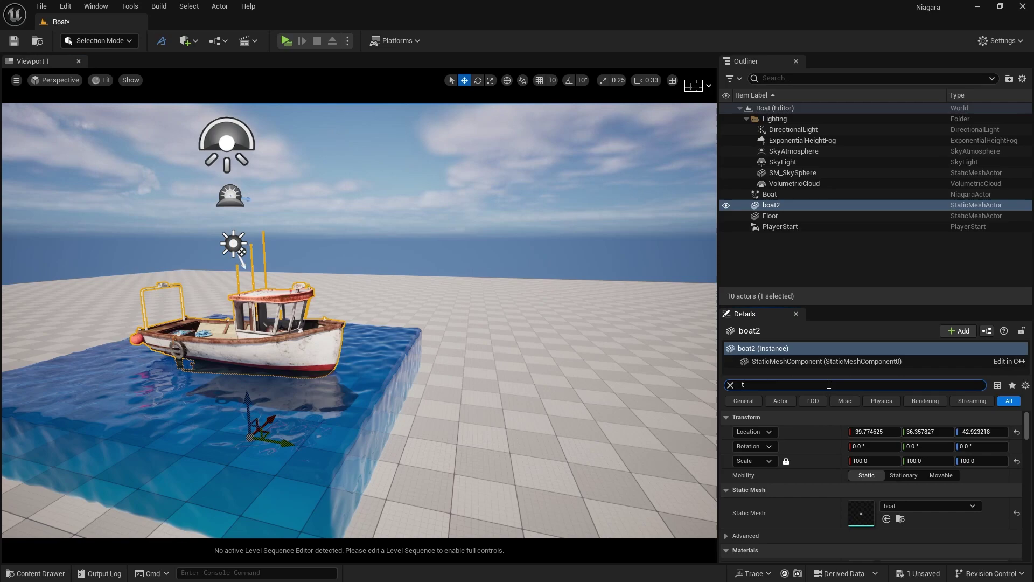
{"action": "type", "text": "ags"}
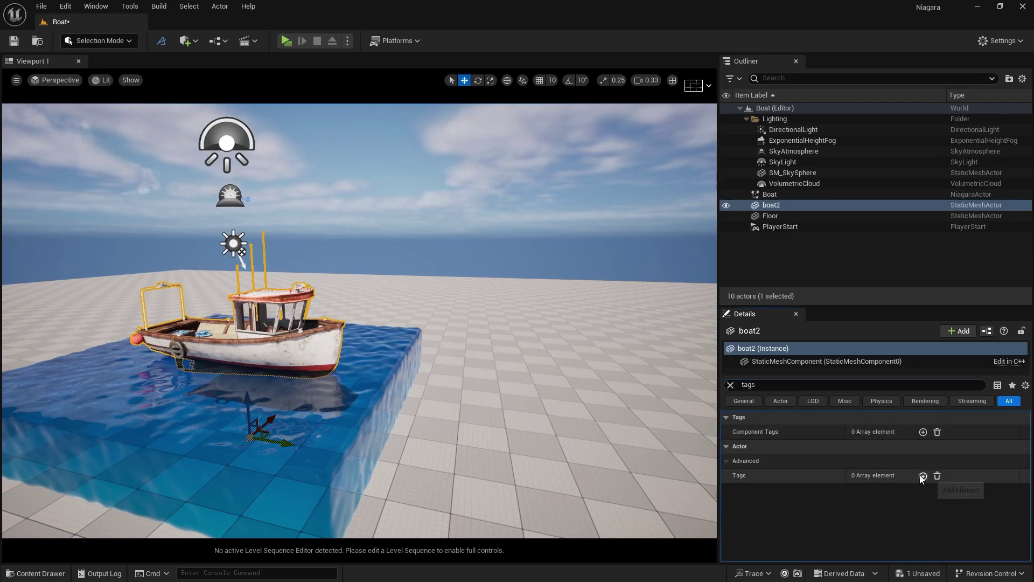
{"action": "left_click", "coordinate": [922, 476]}
{"action": "left_click", "coordinate": [862, 490]}
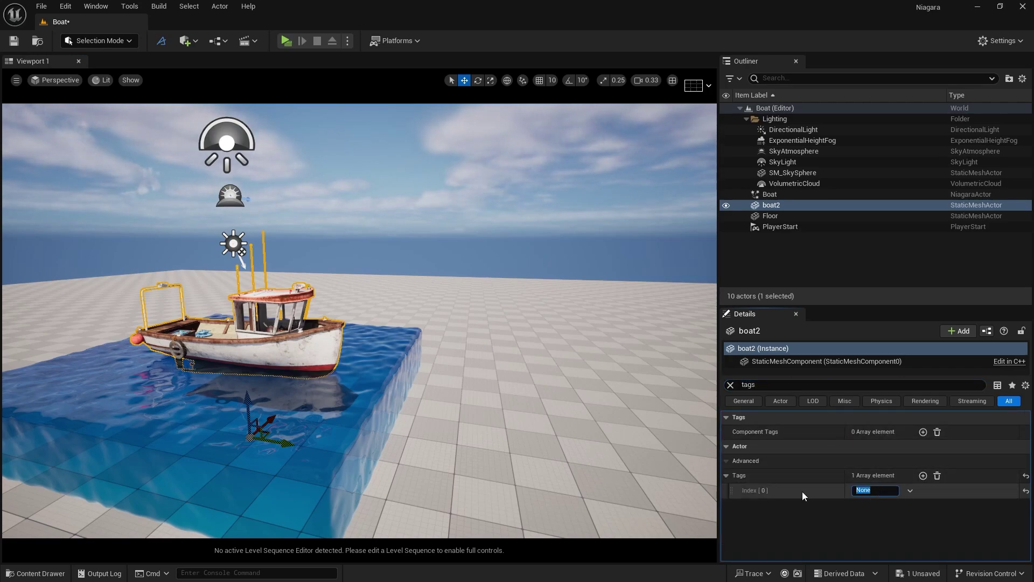
{"action": "type", "text": "collider"}
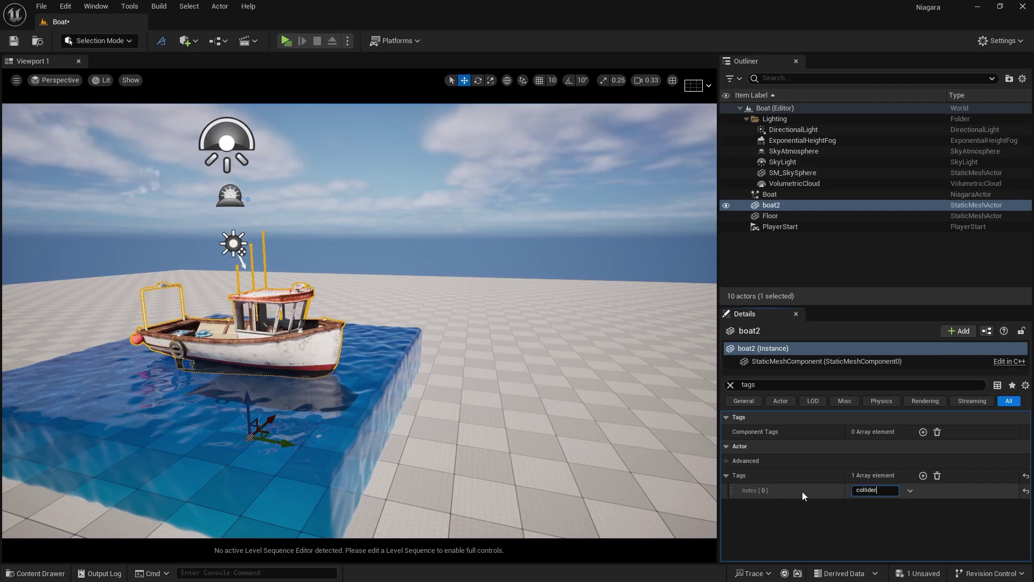
{"action": "key", "text": "Return"}
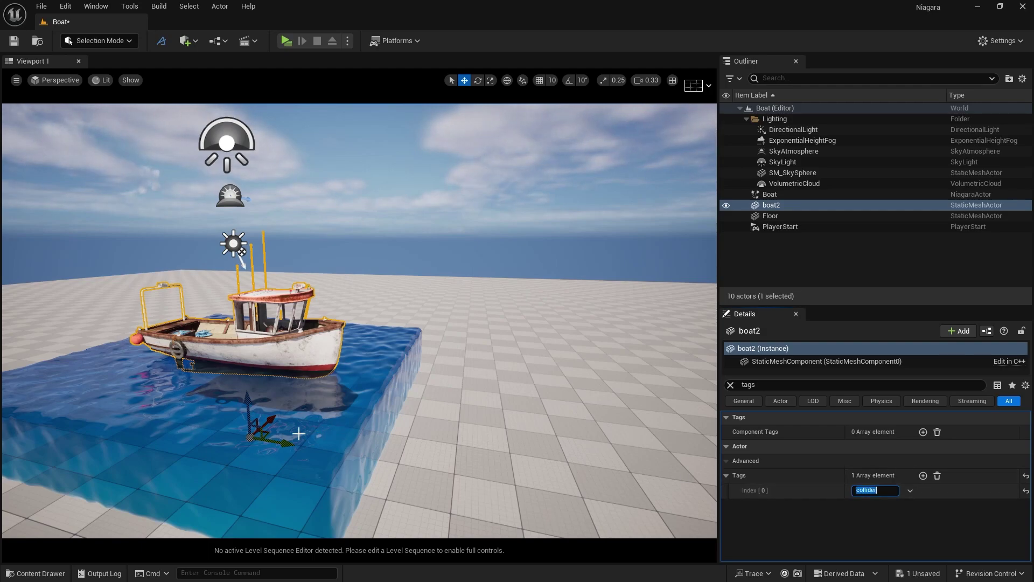
Step: Reposition the boat slightly on the water and frame it in the view
{"action": "left_click", "coordinate": [769, 213]}
{"action": "left_click", "coordinate": [769, 206]}
{"action": "left_click_drag", "start_coordinate": [291, 438], "coordinate": [272, 419]}
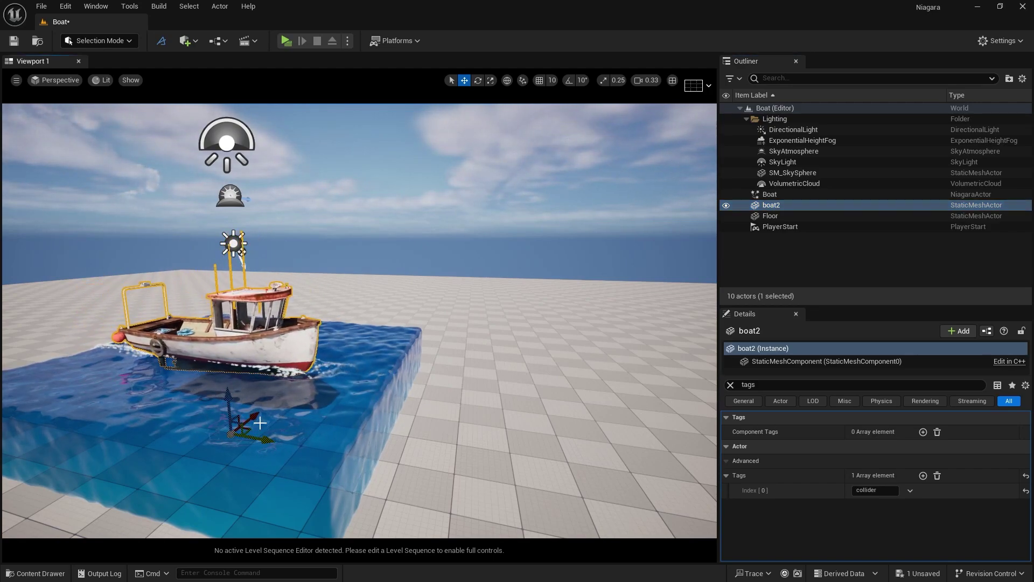
{"action": "key", "text": "f"}
{"action": "left_click_drag", "start_coordinate": [355, 324], "coordinate": [317, 308], "text": "alt"}
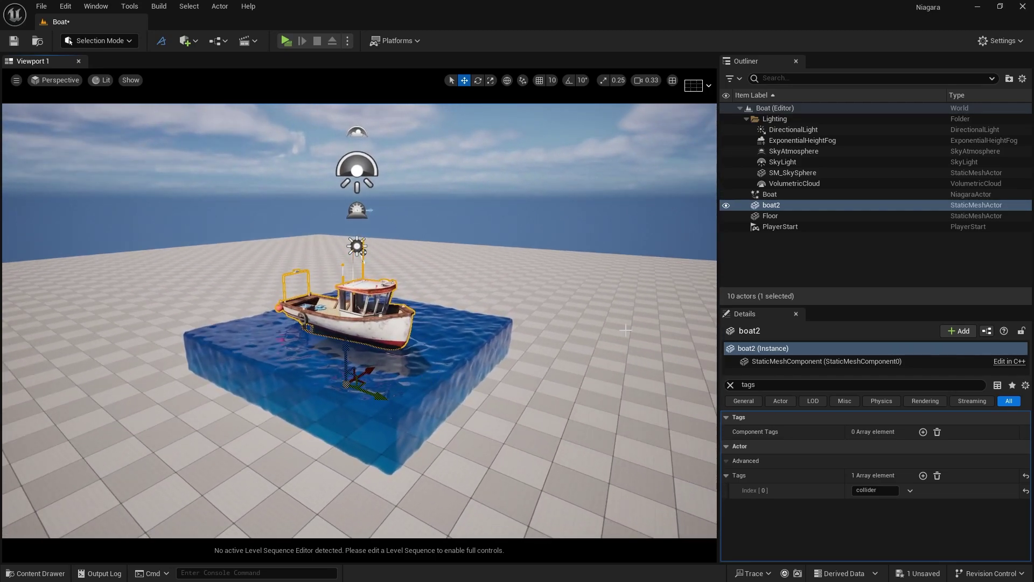
Step: Select the Boat Niagara actor, clear the tags filter and open its system for editing
{"action": "left_click", "coordinate": [762, 194]}
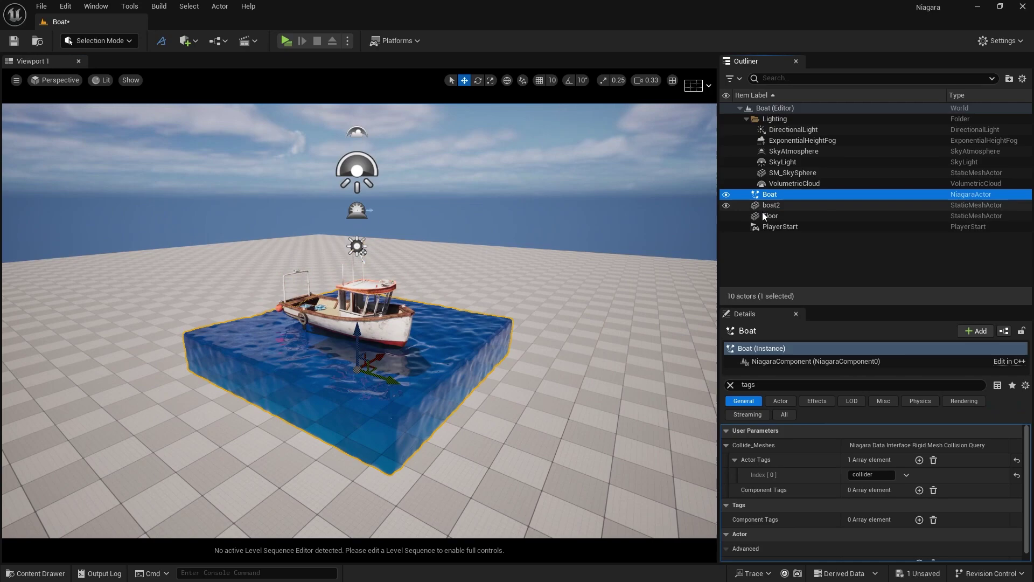
{"action": "left_click", "coordinate": [731, 385]}
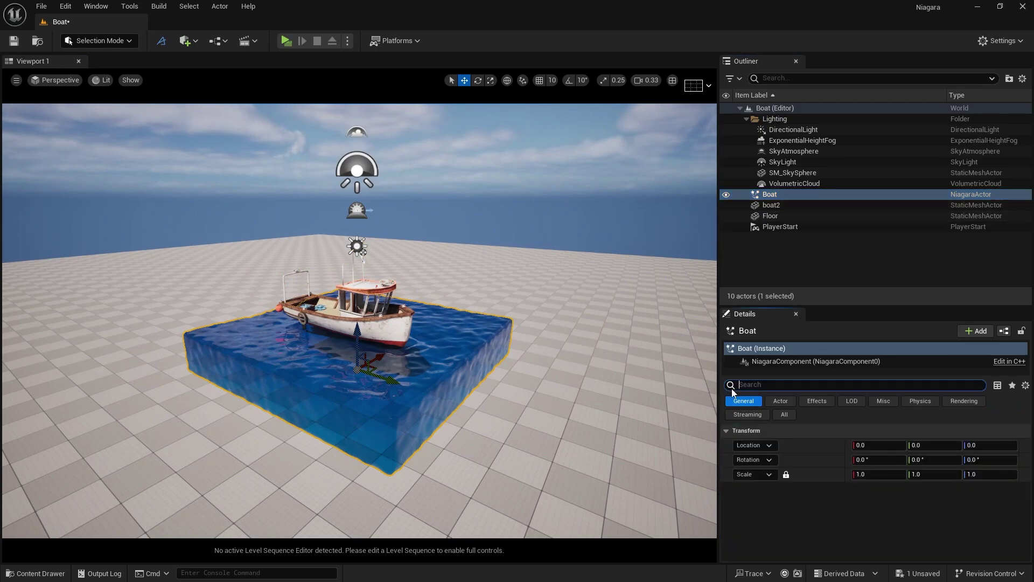
{"action": "left_click", "coordinate": [784, 414]}
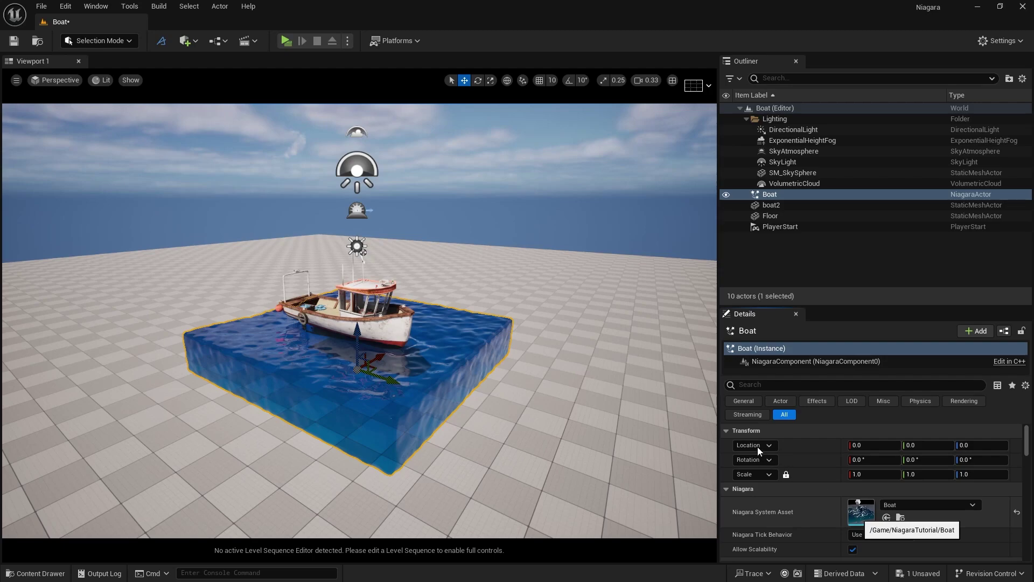
{"action": "key", "text": "ctrl+e"}
Step: Dock the Niagara editor, widen its panels, pause the preview and select the FluidControl emitter
{"action": "left_click_drag", "start_coordinate": [580, 411], "coordinate": [386, 25]}
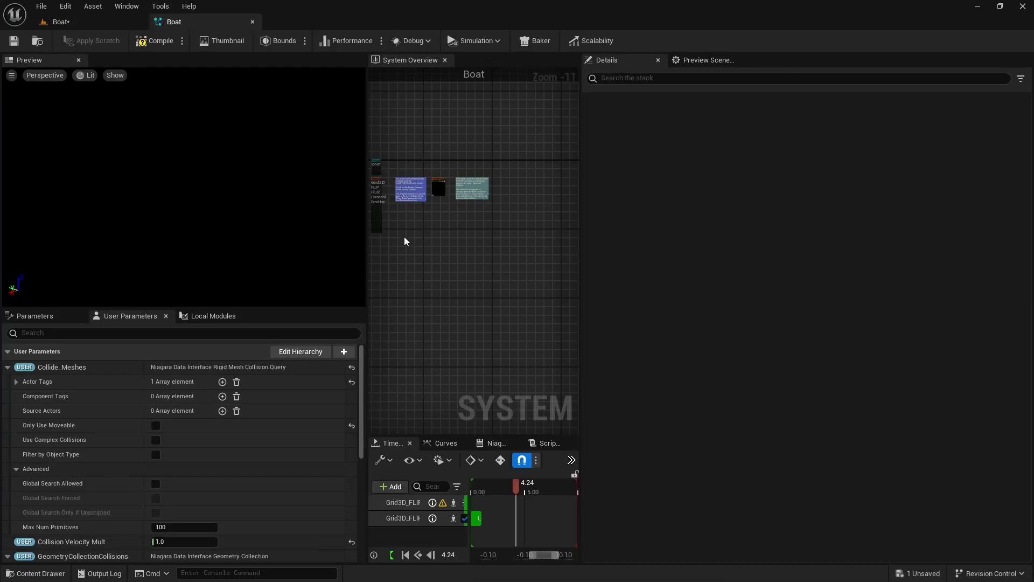
{"action": "scroll", "coordinate": [406, 241], "scroll_direction": "up", "scroll_amount": 9}
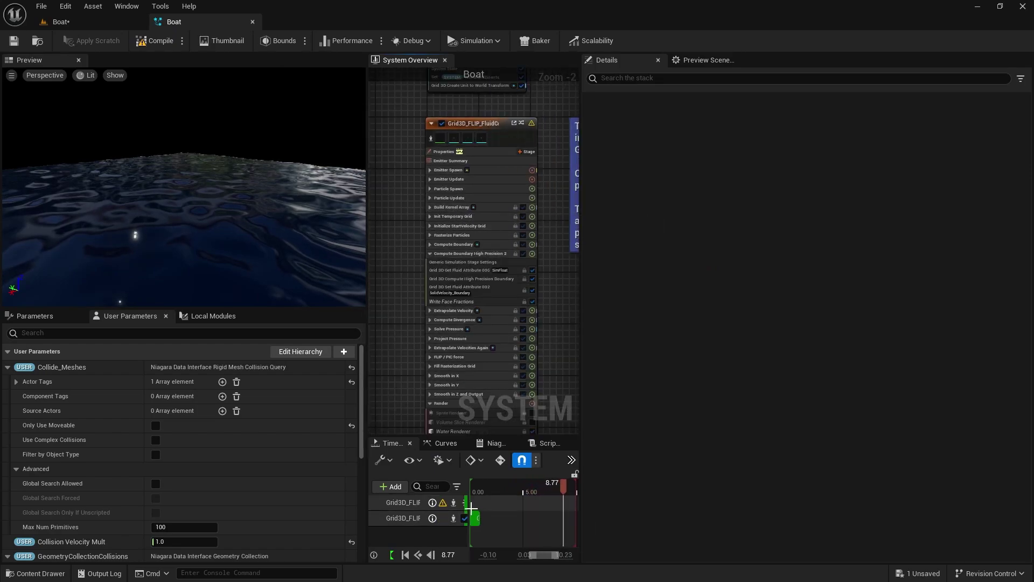
{"action": "left_click_drag", "start_coordinate": [472, 507], "coordinate": [491, 507]}
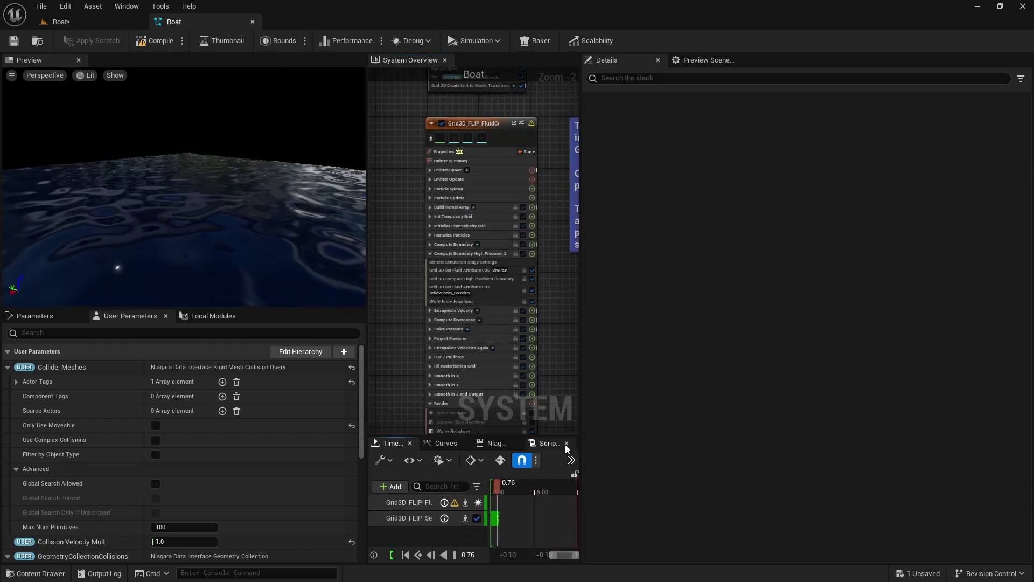
{"action": "left_click_drag", "start_coordinate": [583, 427], "coordinate": [704, 435]}
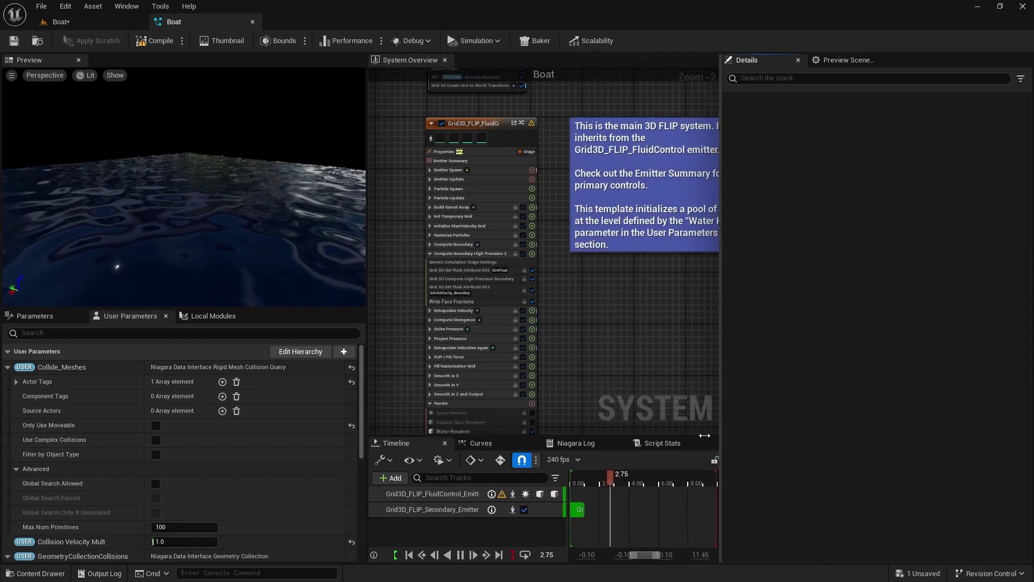
{"action": "left_click", "coordinate": [460, 555]}
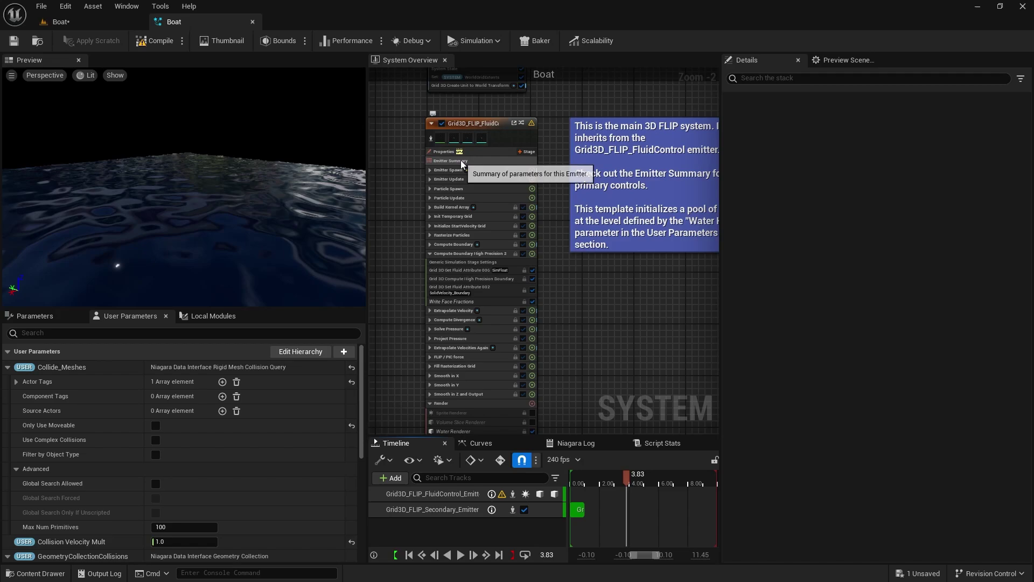
{"action": "left_click", "coordinate": [474, 123]}
Step: Set World Grid Extents X to 1200 and check the widened pool in the level
{"action": "scroll", "coordinate": [144, 425], "scroll_direction": "down", "scroll_amount": 3}
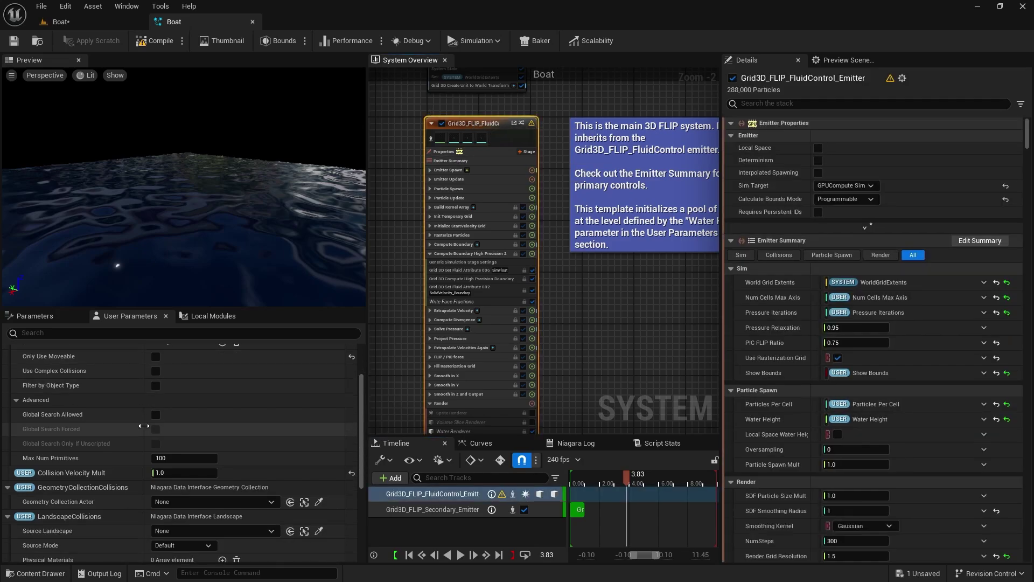
{"action": "scroll", "coordinate": [144, 426], "scroll_direction": "down", "scroll_amount": 8}
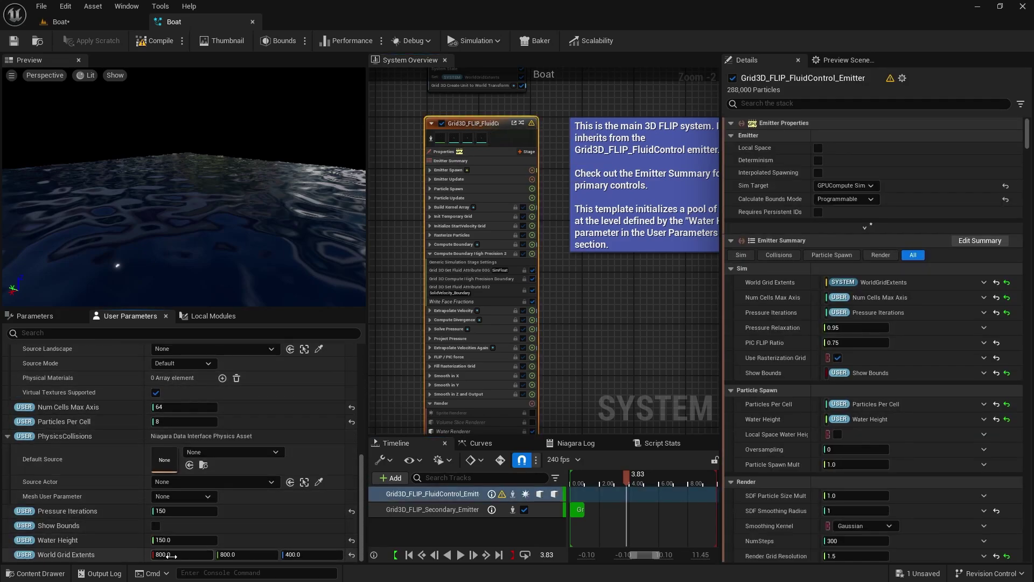
{"action": "left_click", "coordinate": [171, 556]}
{"action": "type", "text": "1200"}
{"action": "key", "text": "Return"}
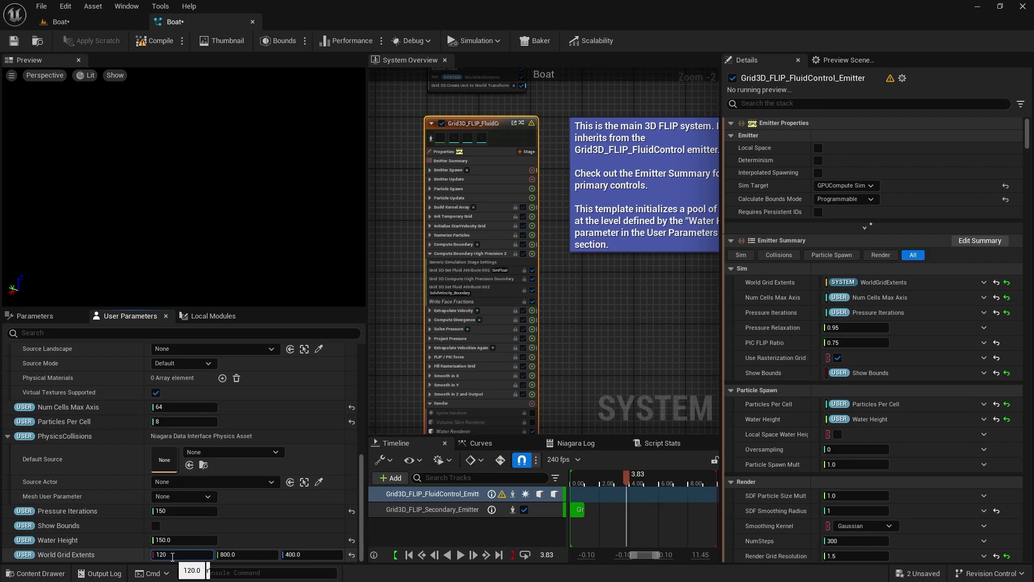
{"action": "left_click", "coordinate": [105, 21]}
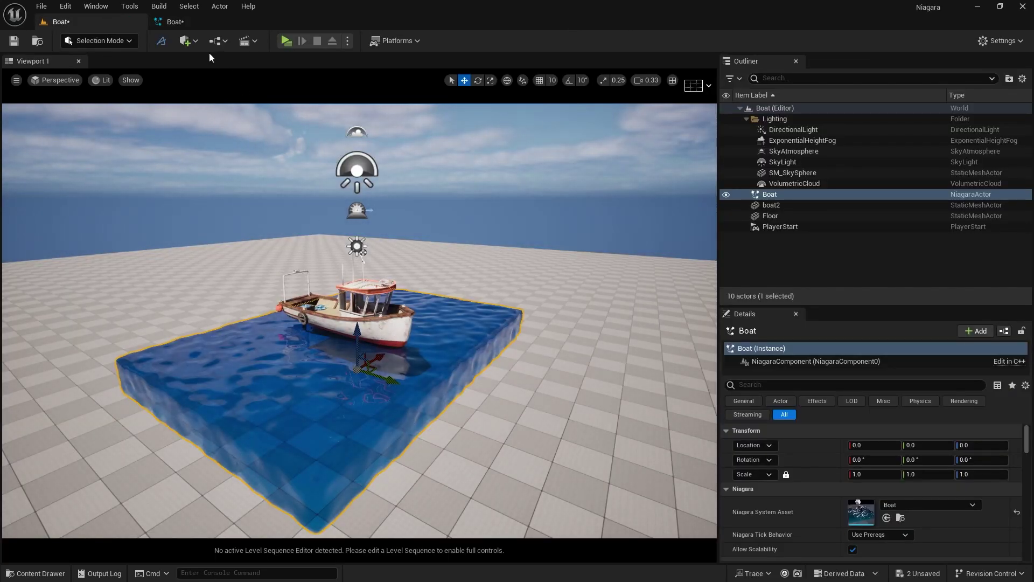
{"action": "left_click", "coordinate": [173, 21]}
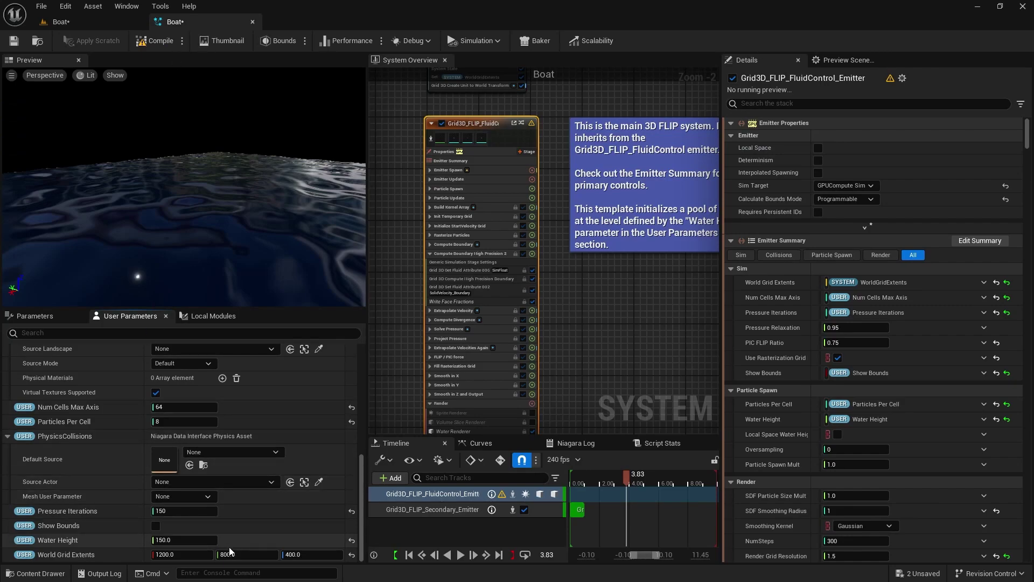
Step: Enter 2500 for the grid's Y extent and slide the boat to Y −856.8 near the pool's end
{"action": "type", "text": "2500"}
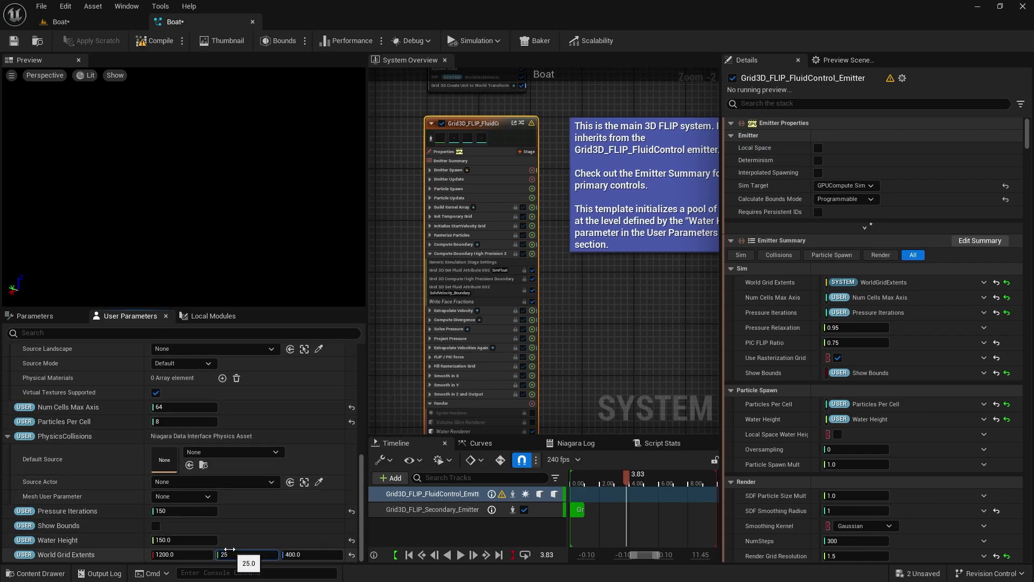
{"action": "left_click", "coordinate": [92, 21]}
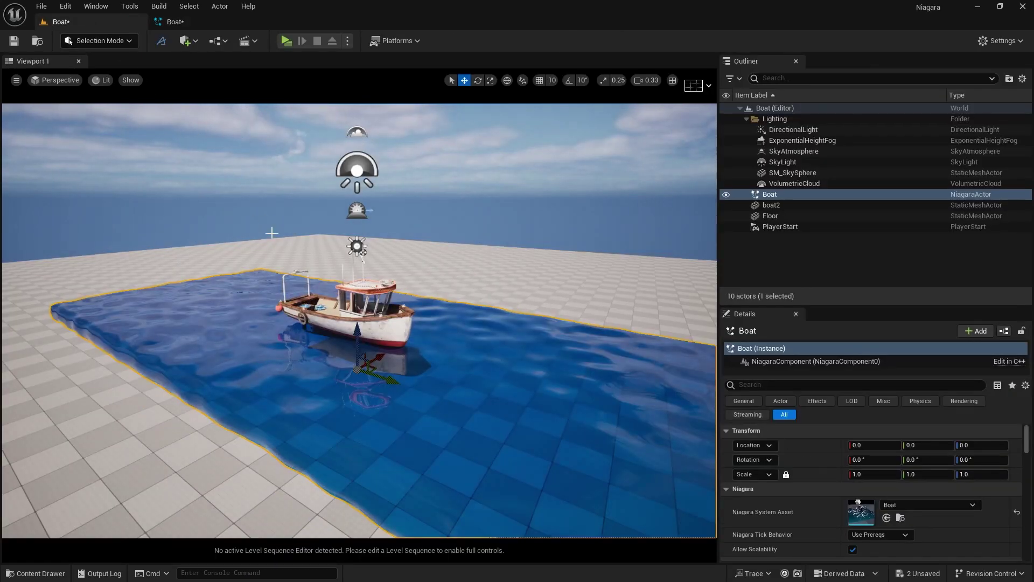
{"action": "right_click_drag", "start_coordinate": [277, 322], "coordinate": [277, 321]}
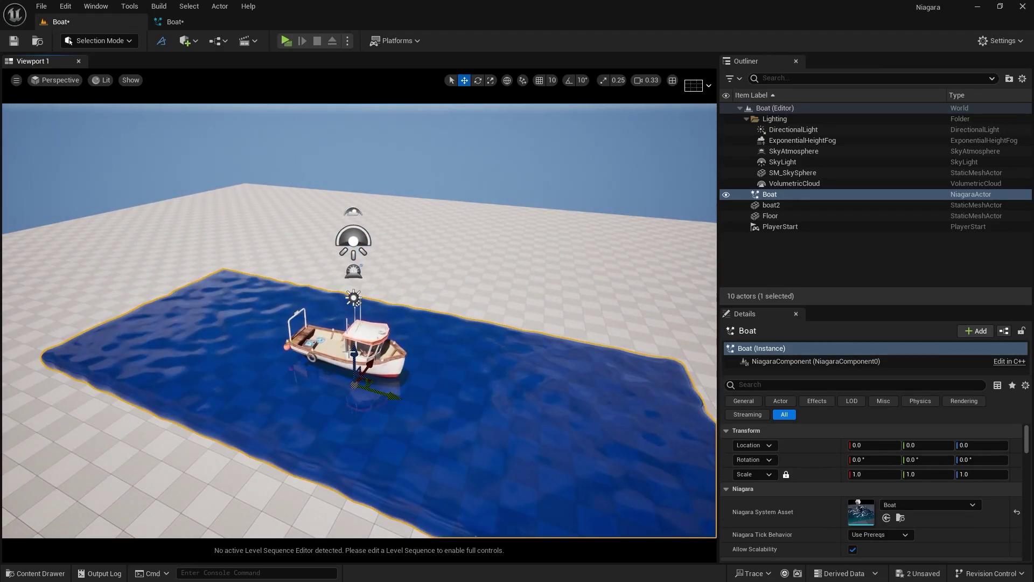
{"action": "left_click", "coordinate": [373, 366]}
{"action": "left_click_drag", "start_coordinate": [378, 408], "coordinate": [211, 332]}
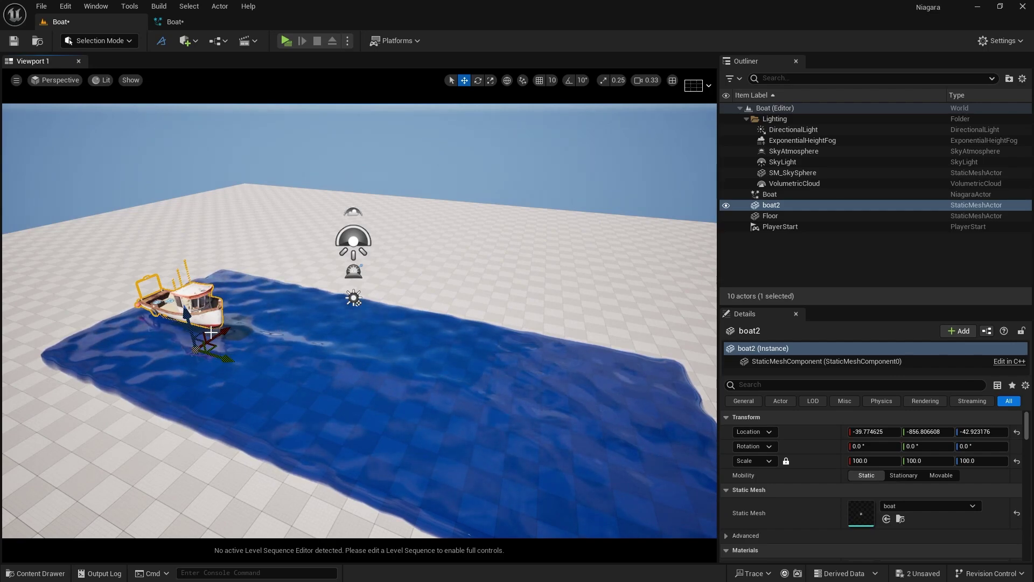
Step: Select the Boat water actor and return to its Niagara system editor
{"action": "left_click", "coordinate": [467, 395]}
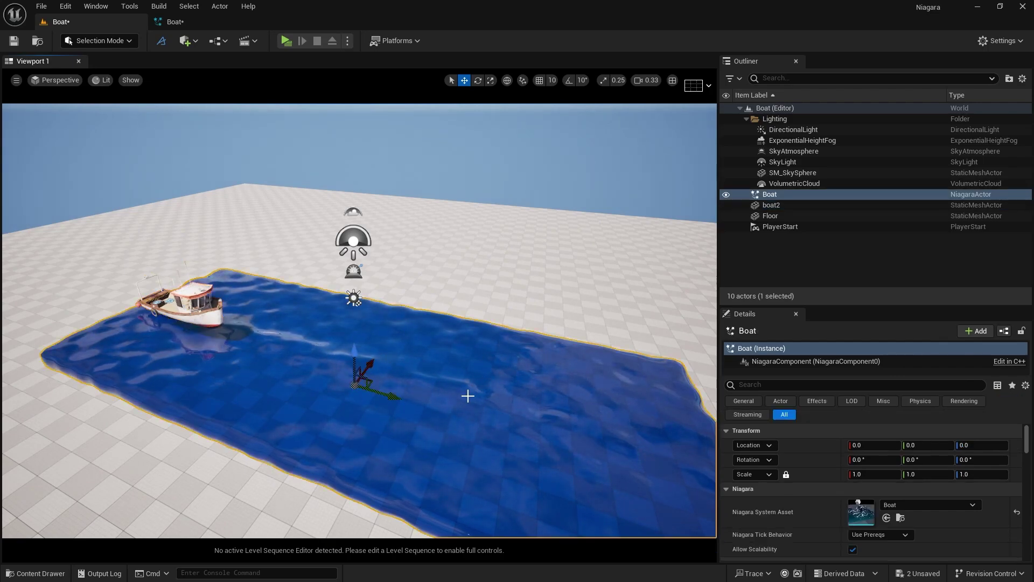
{"action": "left_click", "coordinate": [171, 21]}
{"action": "scroll", "coordinate": [142, 423], "scroll_direction": "up", "scroll_amount": 5}
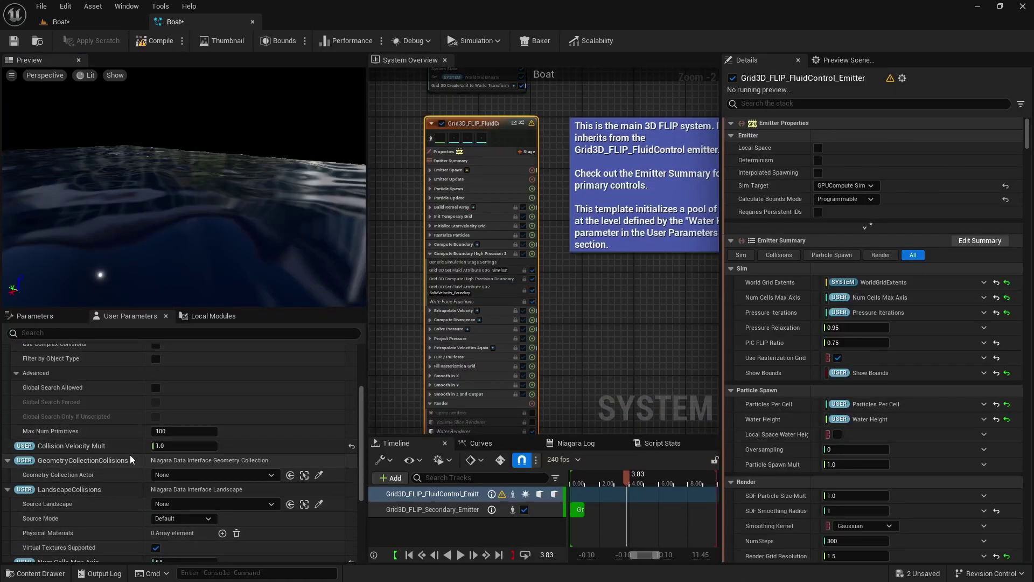
Step: Set Num Cells Max Axis to 128 and Pressure Iterations to 250, then return to the level
{"action": "scroll", "coordinate": [130, 455], "scroll_direction": "down", "scroll_amount": 2}
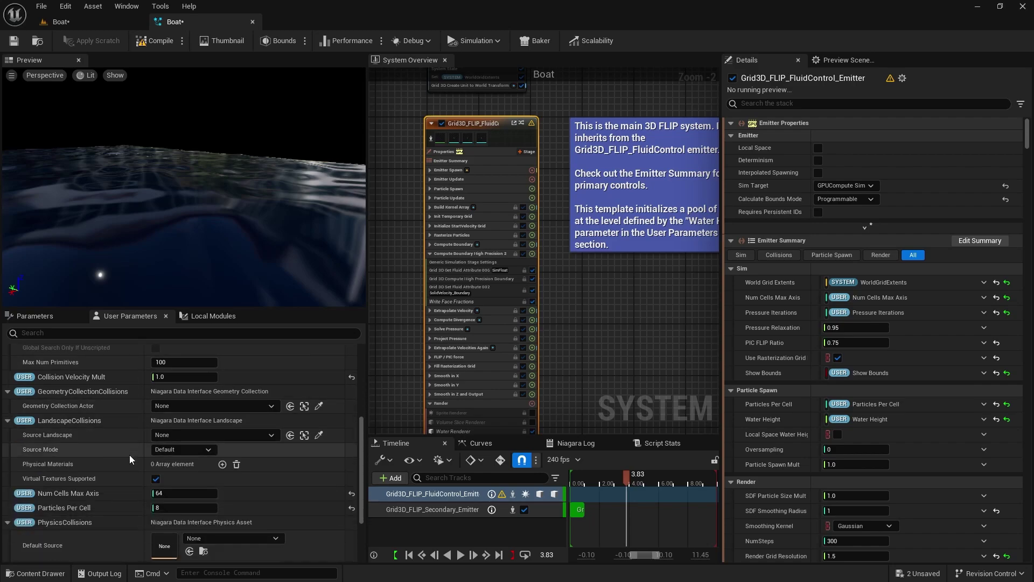
{"action": "left_click", "coordinate": [174, 494]}
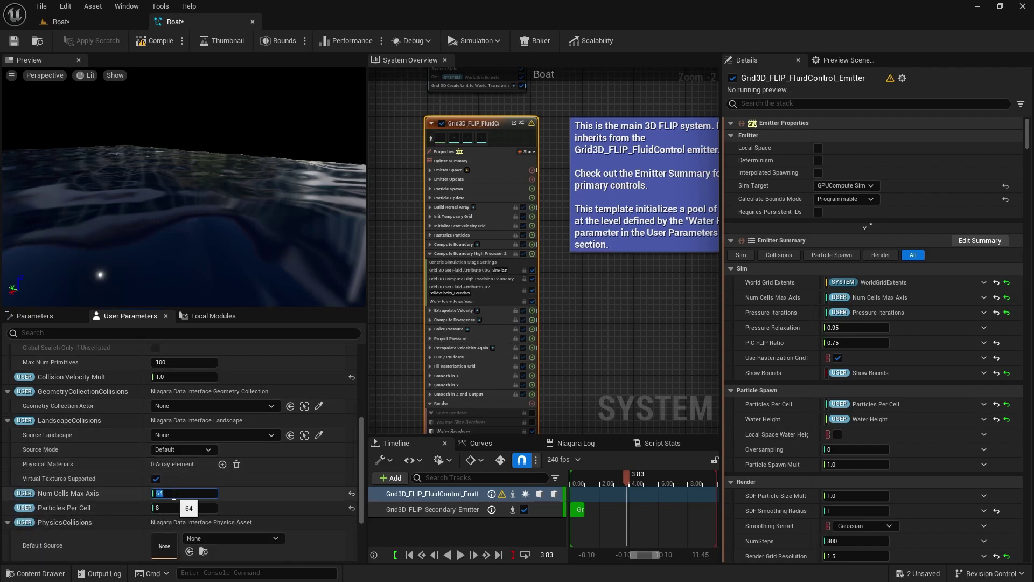
{"action": "type", "text": "128"}
{"action": "key", "text": "Return"}
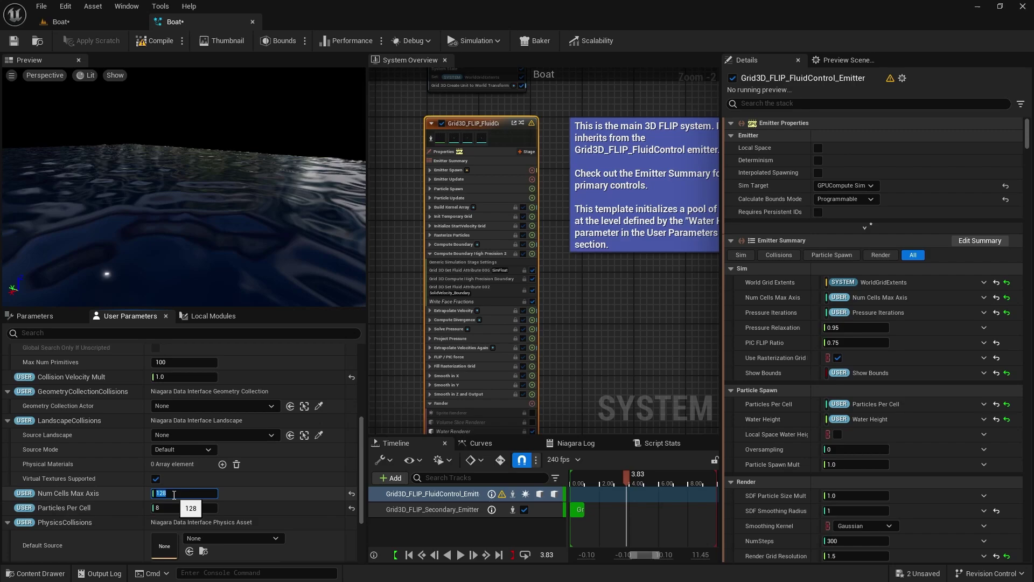
{"action": "scroll", "coordinate": [112, 495], "scroll_direction": "down", "scroll_amount": 2}
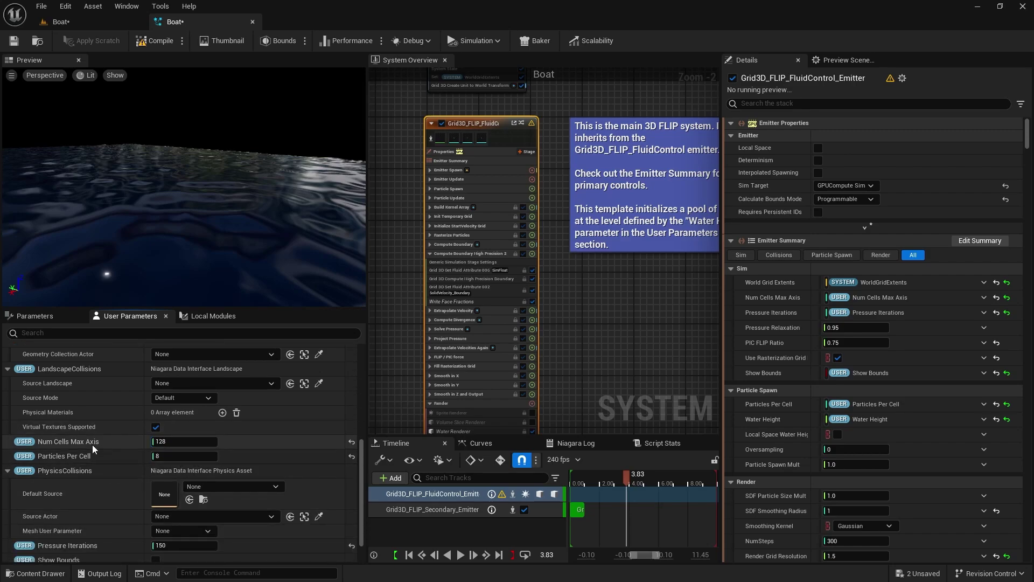
{"action": "scroll", "coordinate": [122, 445], "scroll_direction": "down", "scroll_amount": 2}
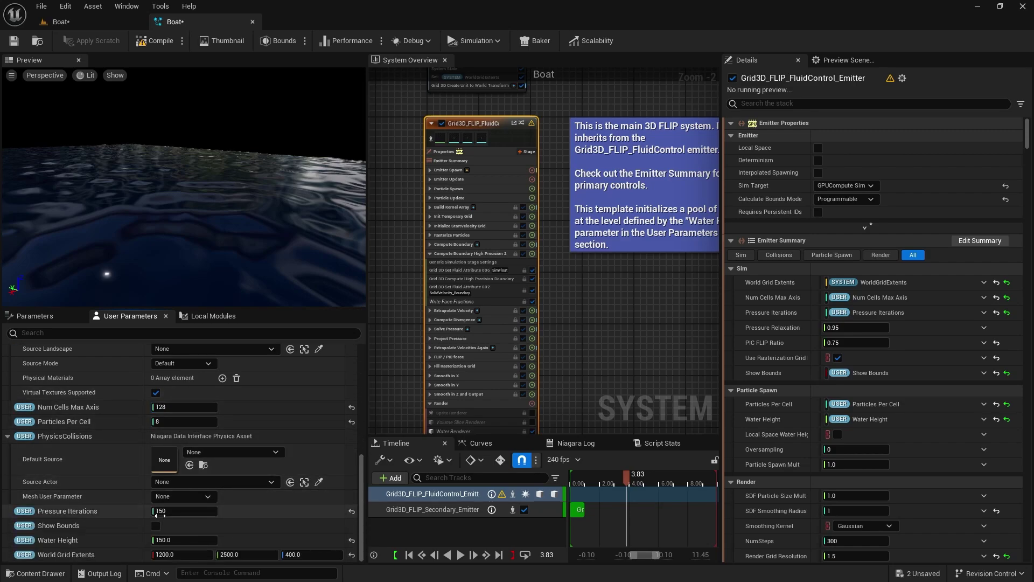
{"action": "type", "text": "25"}
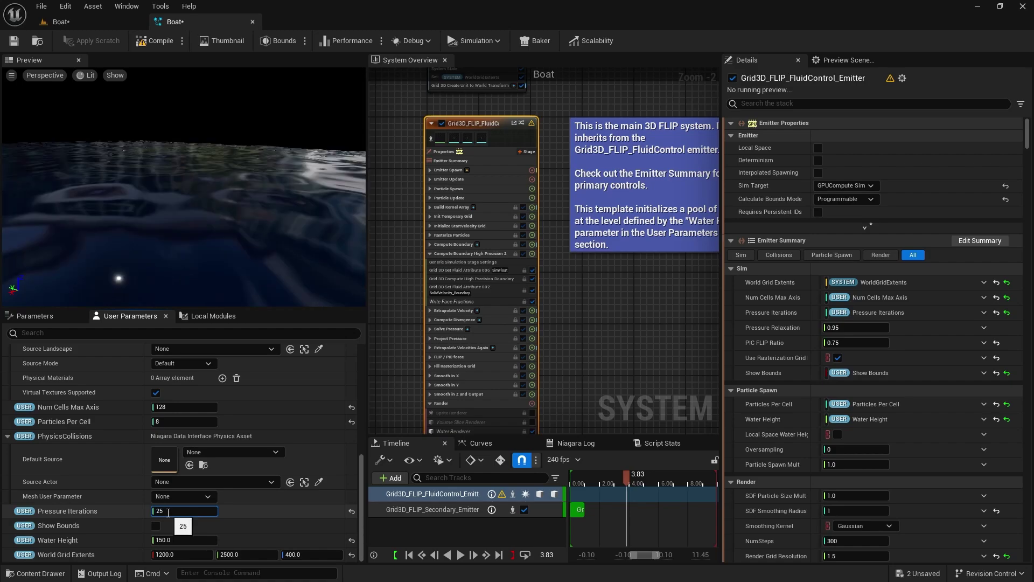
{"action": "type", "text": "0"}
{"action": "key", "text": "Return"}
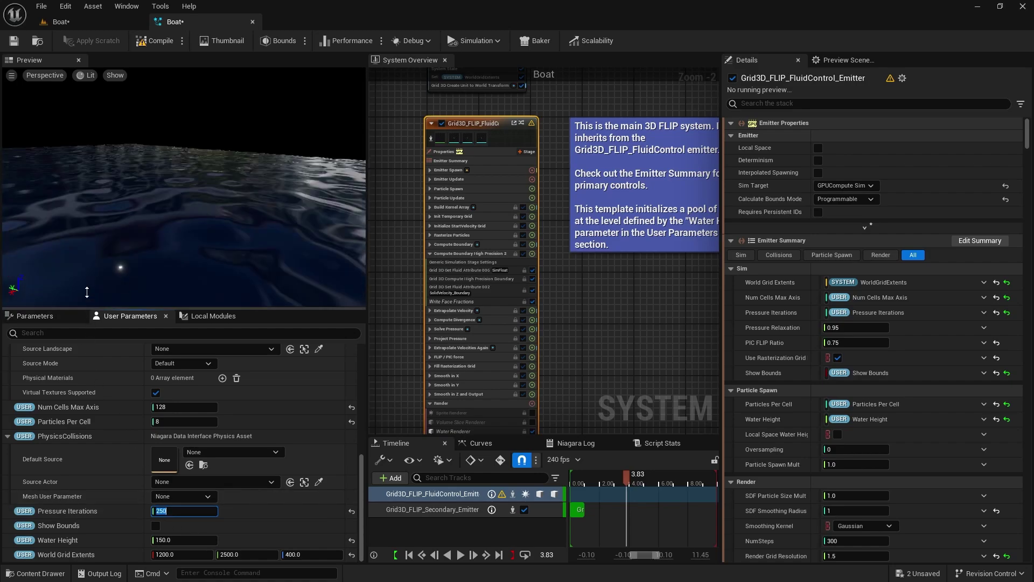
{"action": "left_click", "coordinate": [67, 26]}
{"action": "left_click", "coordinate": [200, 318]}
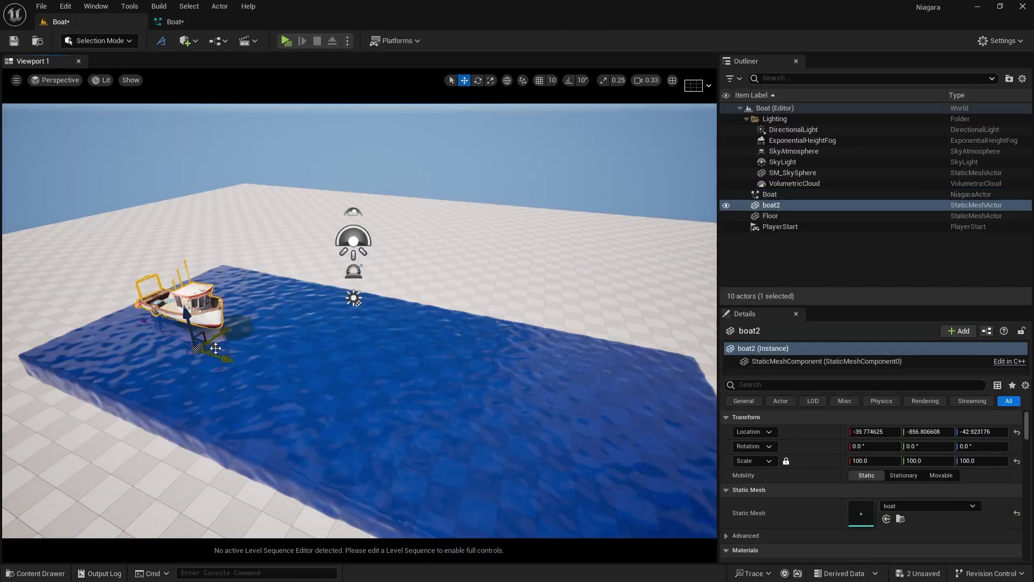
{"action": "left_click_drag", "start_coordinate": [308, 369], "coordinate": [201, 326]}
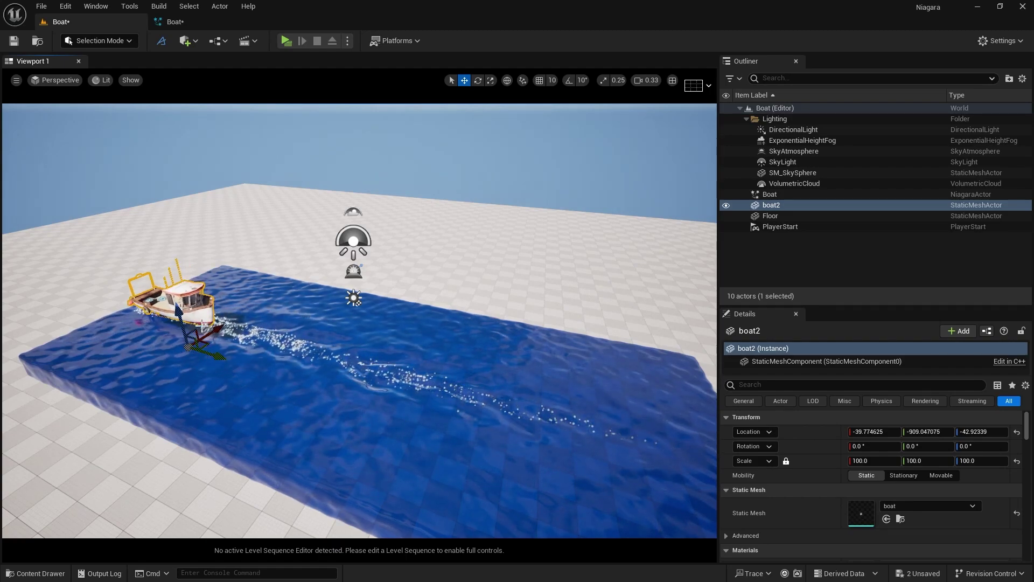
{"action": "right_click_drag", "start_coordinate": [178, 317], "coordinate": [243, 337]}
{"action": "left_click_drag", "start_coordinate": [248, 335], "coordinate": [248, 276]}
{"action": "right_click_drag", "start_coordinate": [248, 276], "coordinate": [241, 244]}
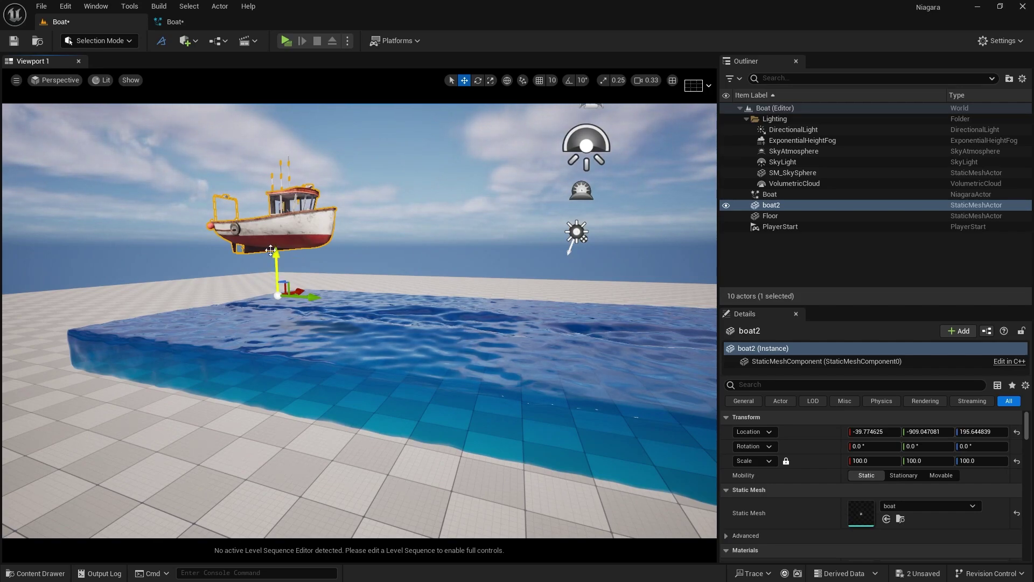
{"action": "left_click_drag", "start_coordinate": [277, 253], "coordinate": [276, 301]}
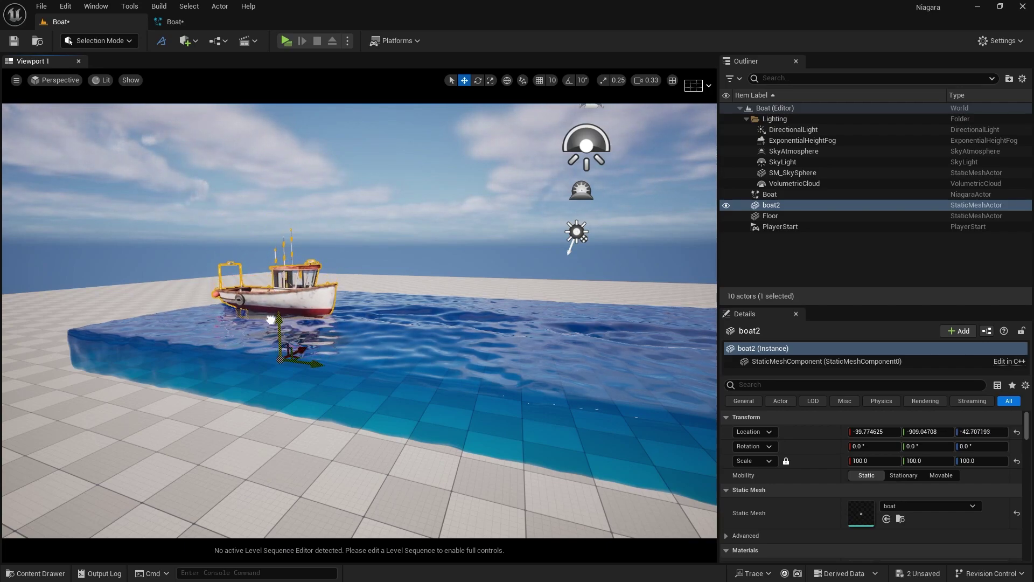
{"action": "right_click_drag", "start_coordinate": [271, 319], "coordinate": [270, 296]}
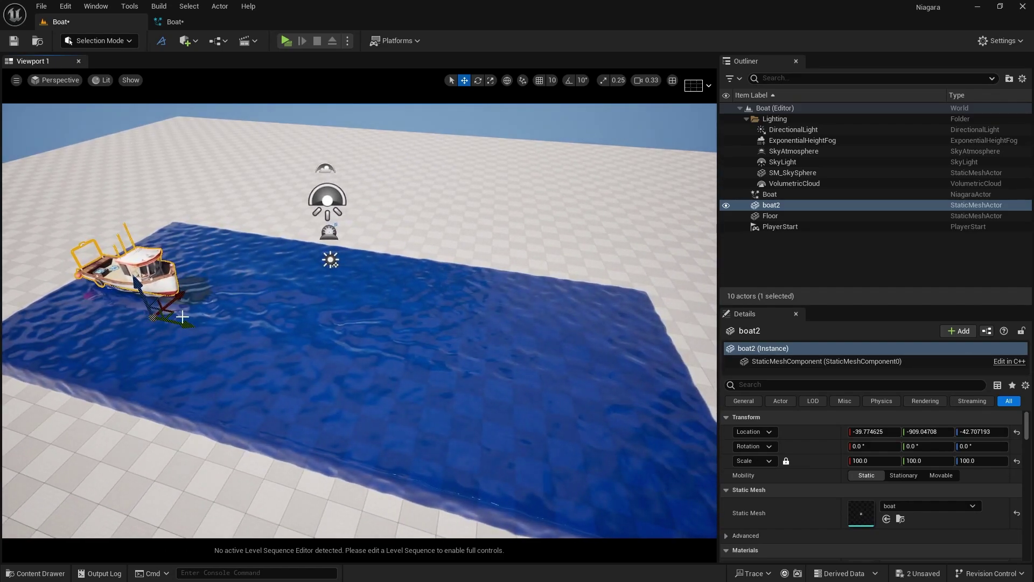
{"action": "left_click_drag", "start_coordinate": [181, 322], "coordinate": [222, 281]}
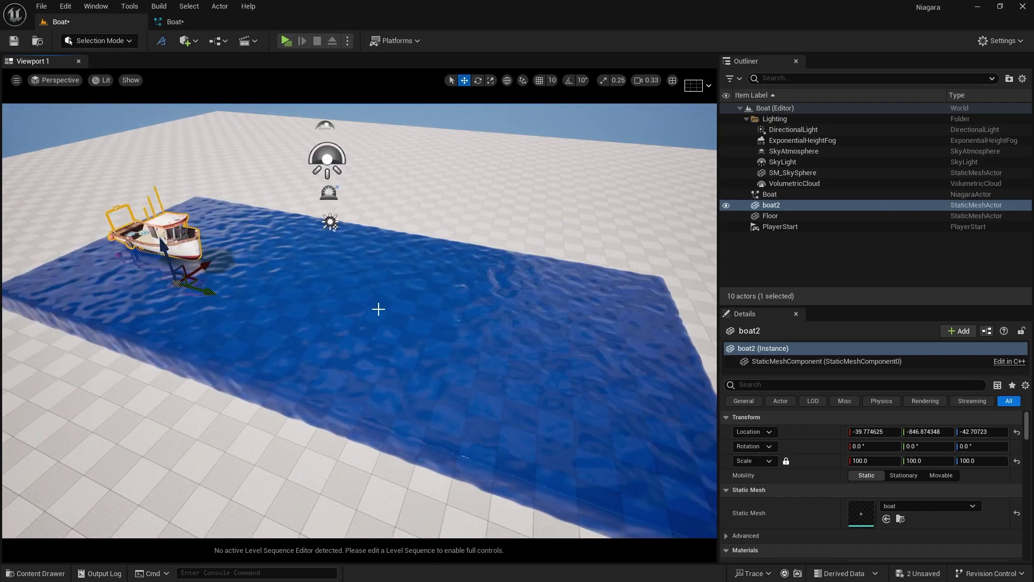
Step: Raise the Boat water actor's Num Cells Max Axis from 128 to 200
{"action": "left_click", "coordinate": [378, 308]}
{"action": "scroll", "coordinate": [807, 471], "scroll_direction": "down", "scroll_amount": 10}
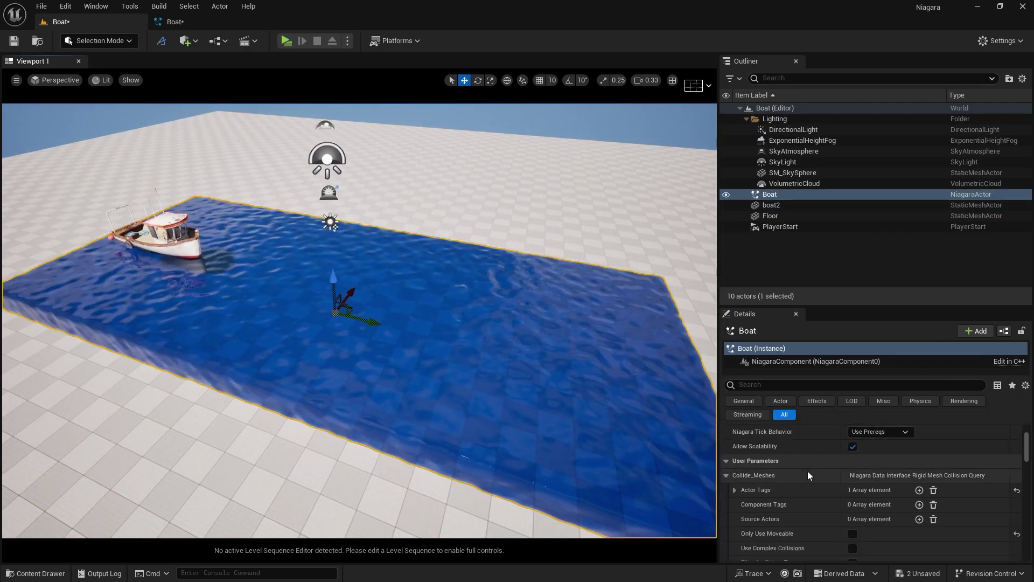
{"action": "scroll", "coordinate": [807, 471], "scroll_direction": "down", "scroll_amount": 1}
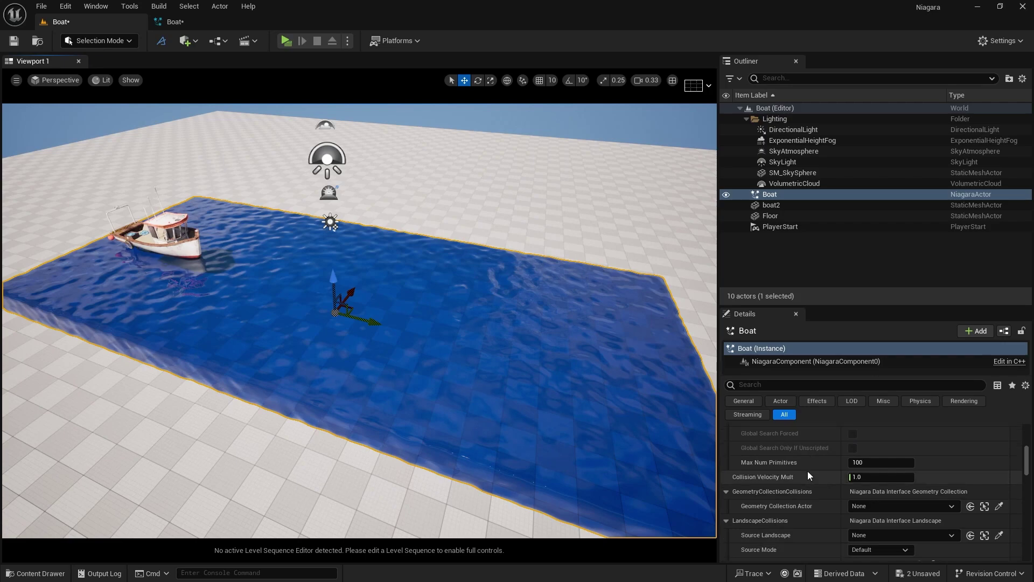
{"action": "scroll", "coordinate": [807, 471], "scroll_direction": "down", "scroll_amount": 5}
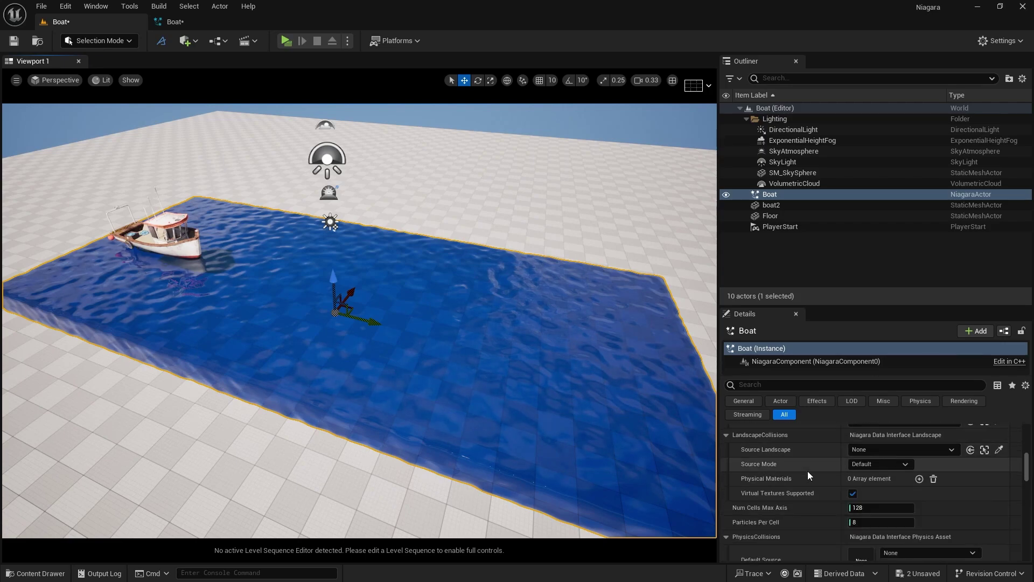
{"action": "left_click", "coordinate": [873, 508]}
{"action": "type", "text": "200"}
{"action": "key", "text": "Return"}
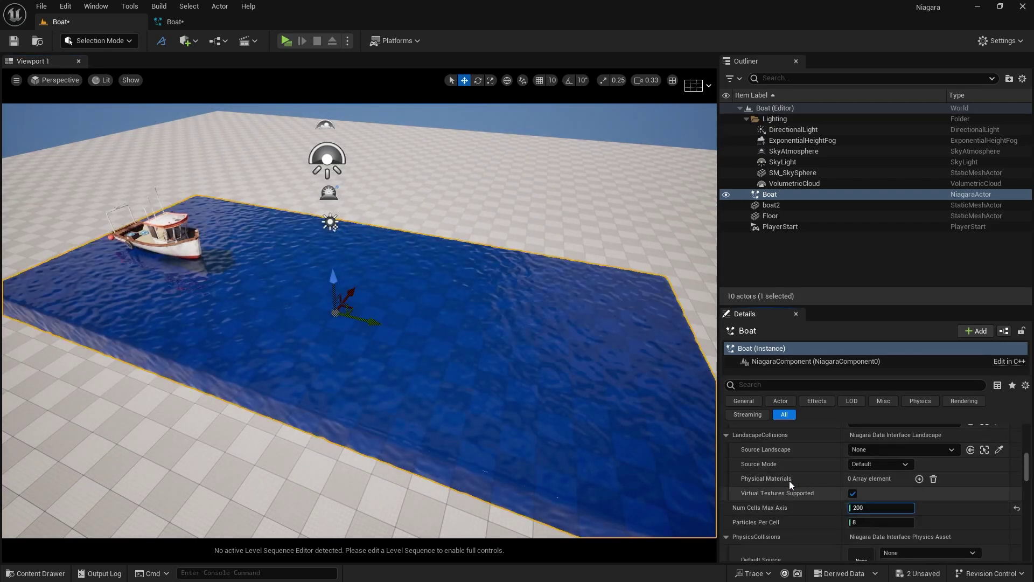
Step: Test-drag the boat across the pool to see its wake, then undo the move
{"action": "left_click", "coordinate": [184, 238]}
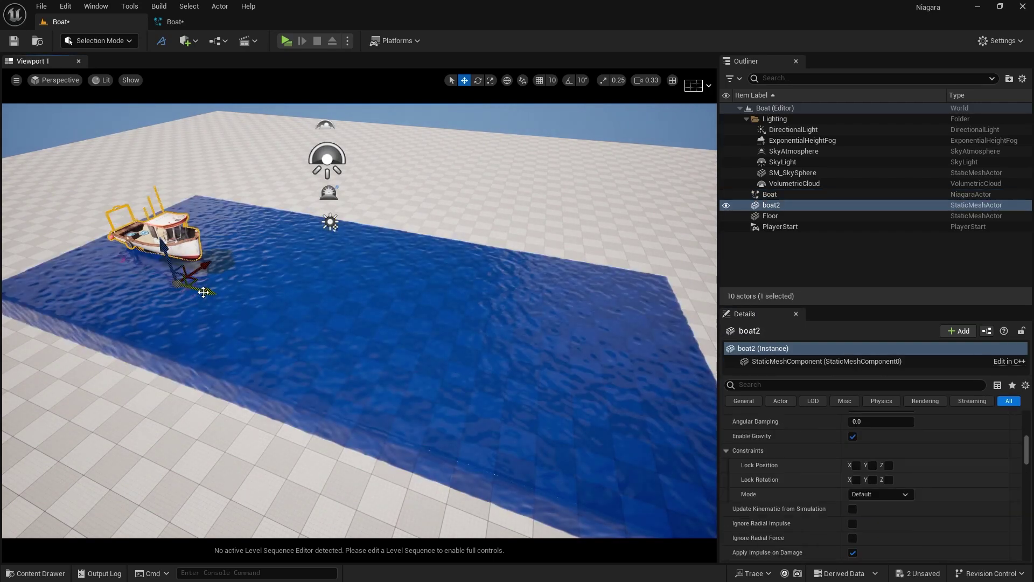
{"action": "left_click_drag", "start_coordinate": [225, 295], "coordinate": [644, 349]}
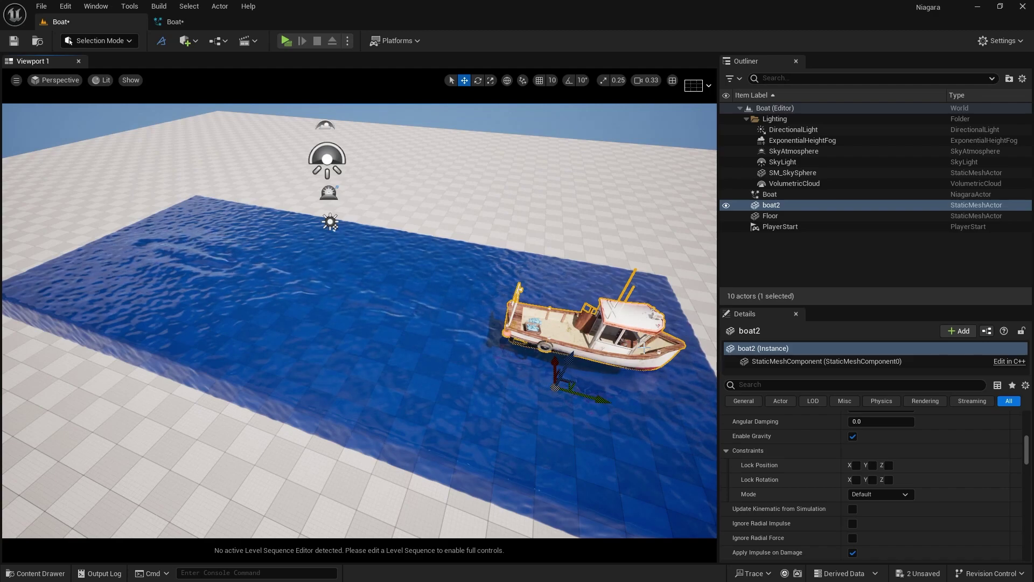
{"action": "key", "text": "ctrl+z"}
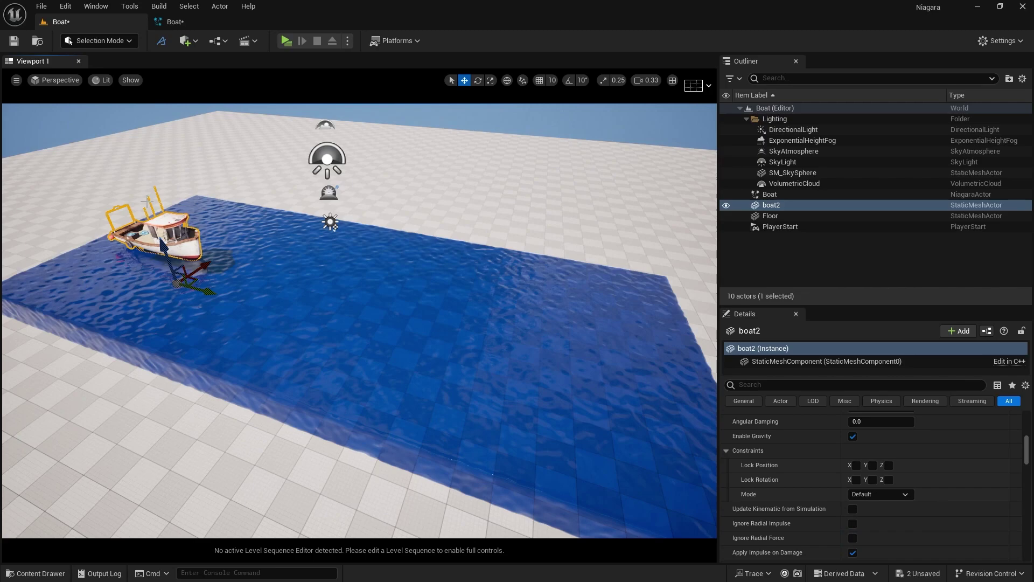
{"action": "right_click_drag", "start_coordinate": [360, 320], "coordinate": [174, 293]}
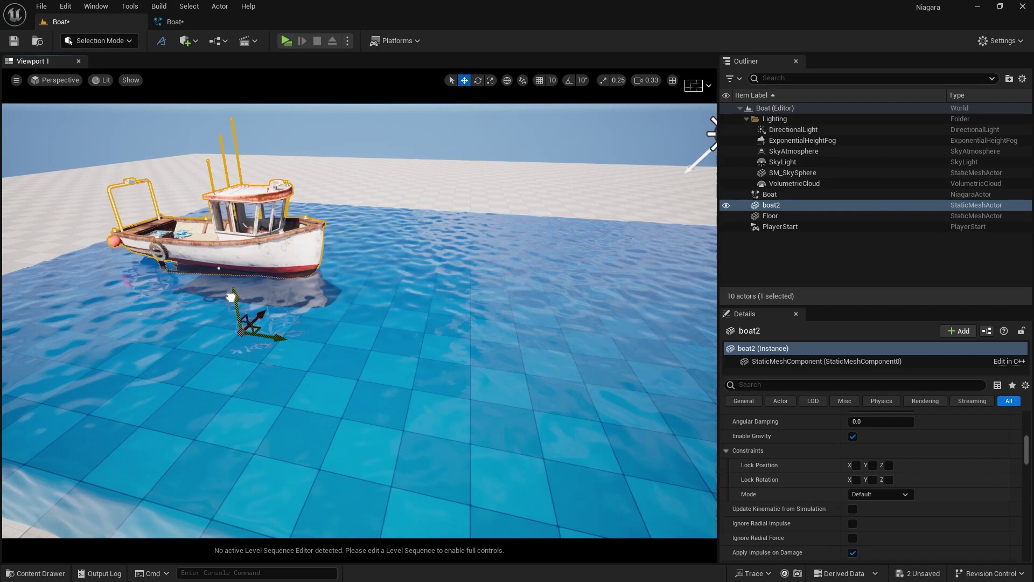
Step: Add a new Level Sequence named Boat3
{"action": "left_click", "coordinate": [251, 39]}
{"action": "left_click", "coordinate": [262, 70]}
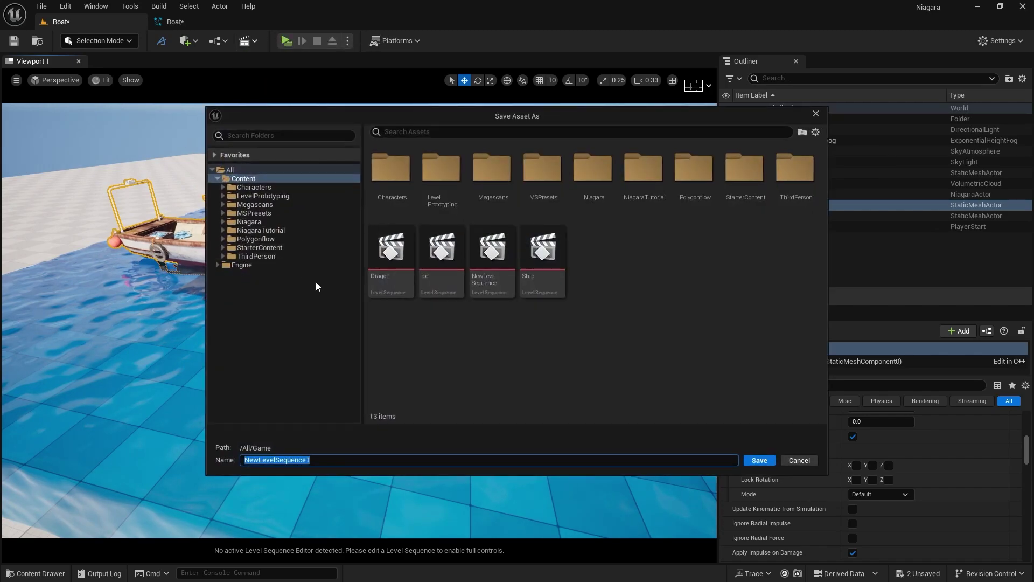
{"action": "type", "text": "Boat3"}
{"action": "key", "text": "Return"}
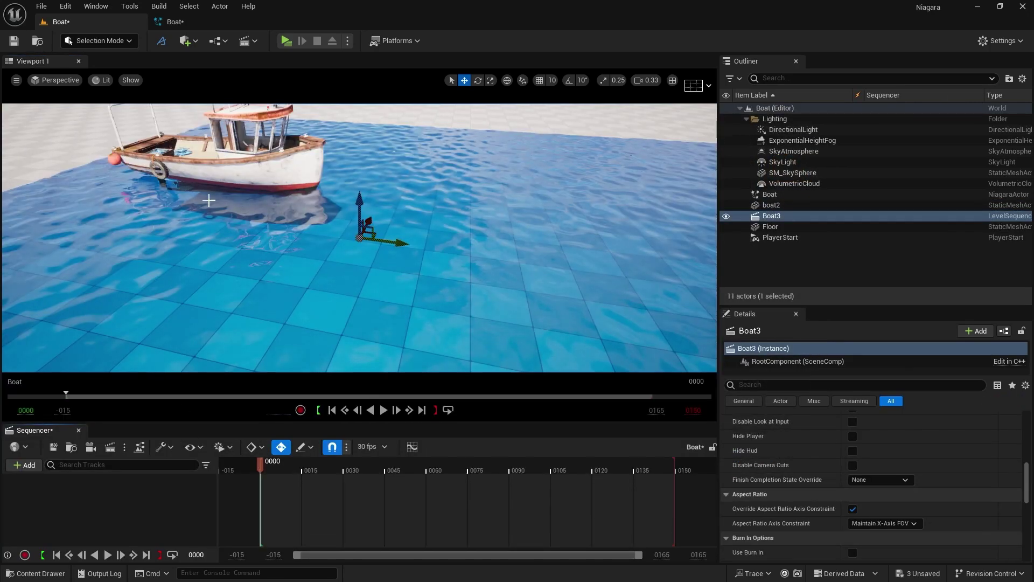
Step: Add the boat2 mesh as a track in the sequence
{"action": "left_click", "coordinate": [229, 163]}
{"action": "left_click", "coordinate": [27, 464]}
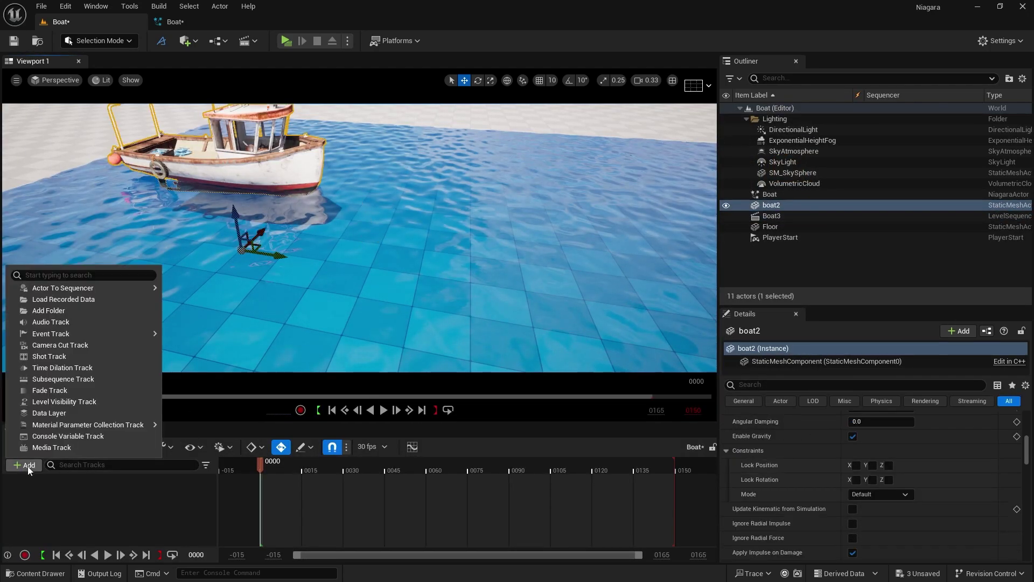
{"action": "mouse_move", "coordinate": [111, 289]}
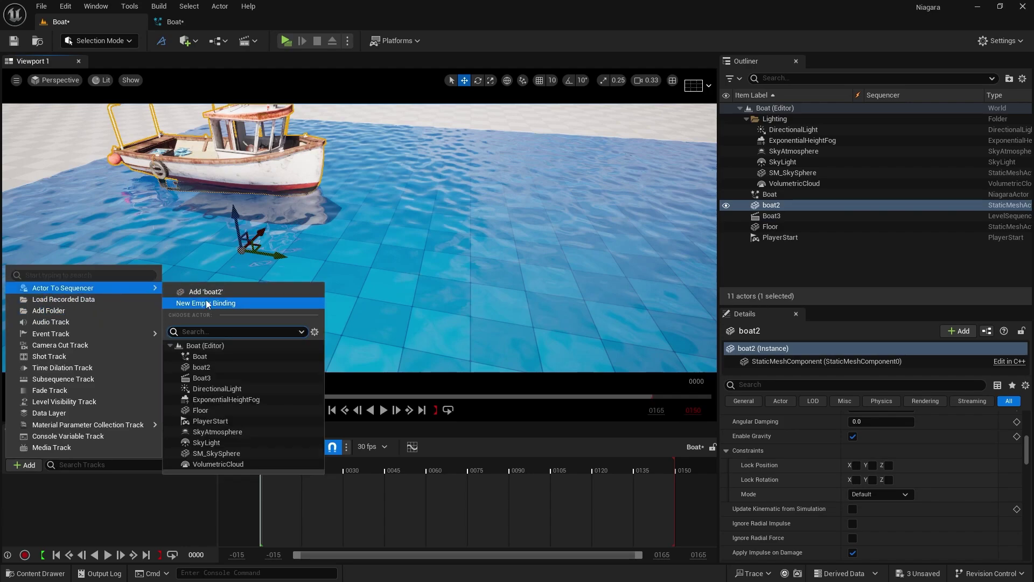
{"action": "left_click", "coordinate": [217, 292]}
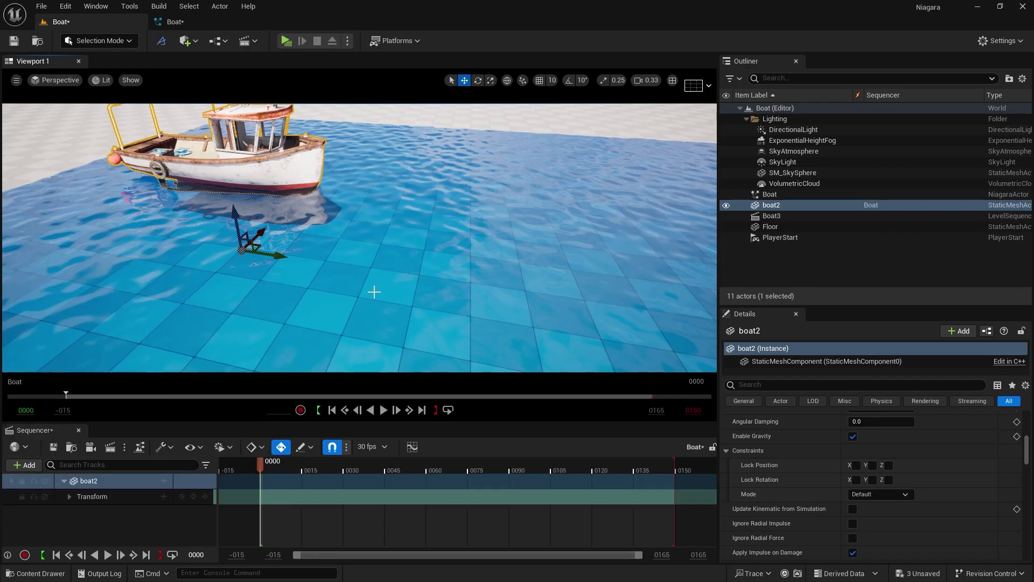
Step: Set the Sequencer display rate to 24 fps
{"action": "left_click", "coordinate": [387, 445]}
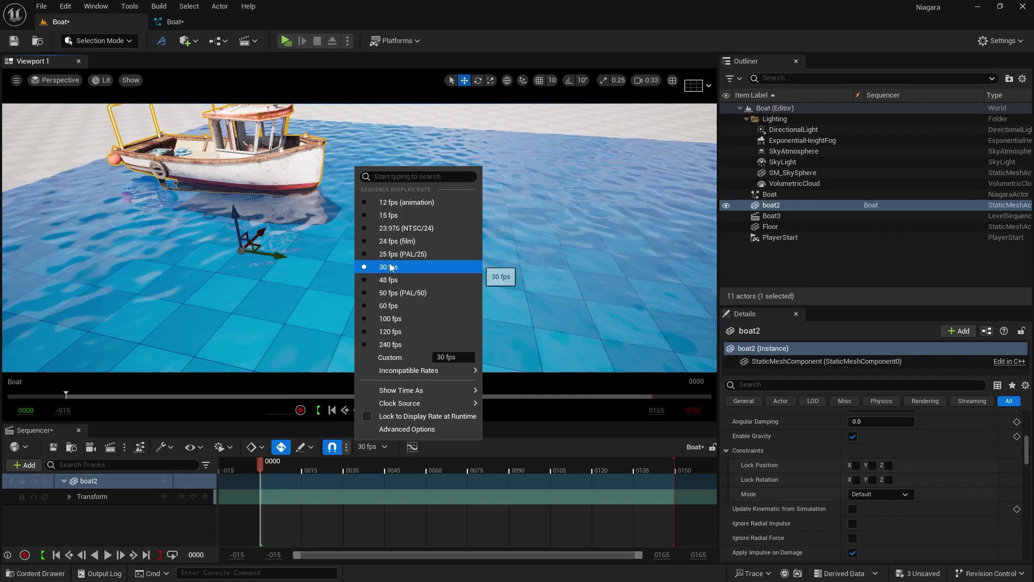
{"action": "left_click", "coordinate": [399, 242]}
{"action": "scroll", "coordinate": [393, 257], "scroll_direction": "down", "scroll_amount": 8}
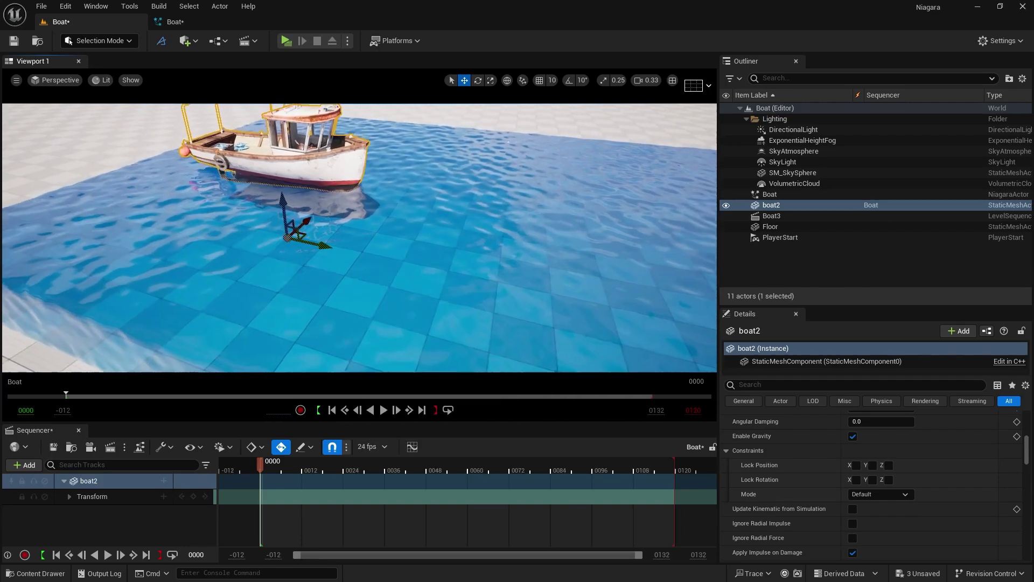
{"action": "right_click_drag", "start_coordinate": [182, 217], "coordinate": [323, 213]}
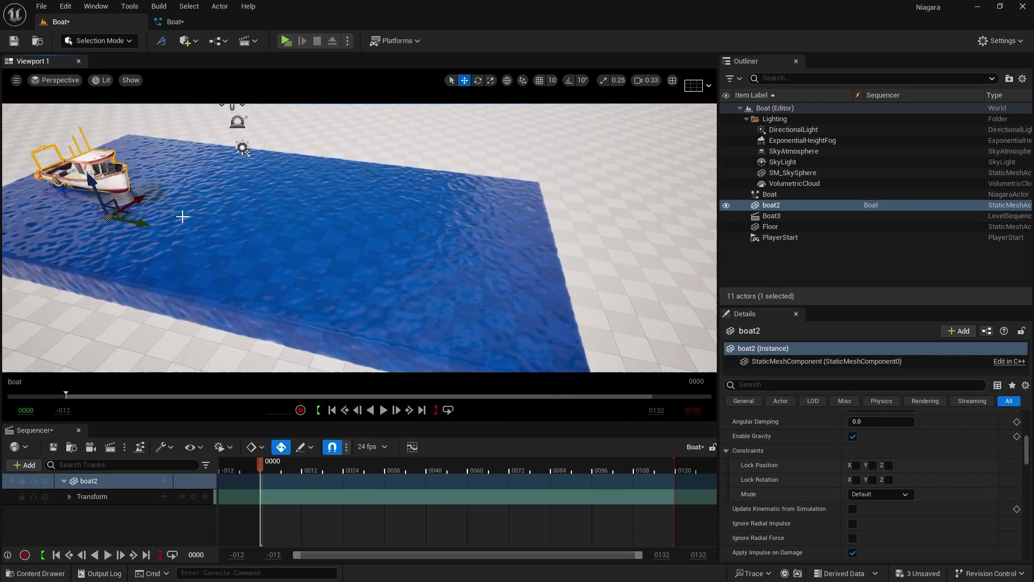
Step: End the playback range at frame 400 and key boat2's Transform at frame 0000
{"action": "left_click", "coordinate": [691, 412]}
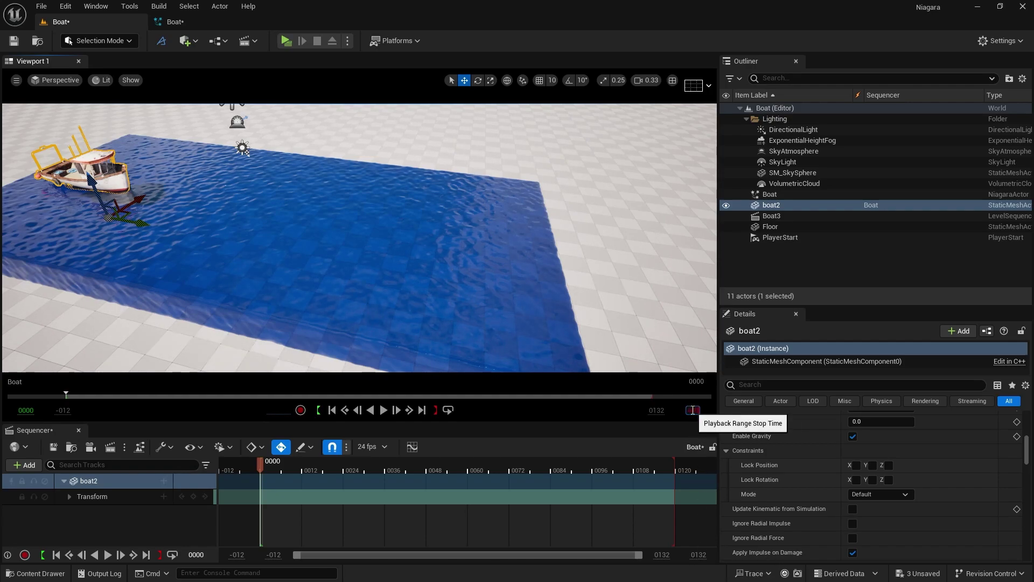
{"action": "type", "text": "400"}
{"action": "key", "text": "Return"}
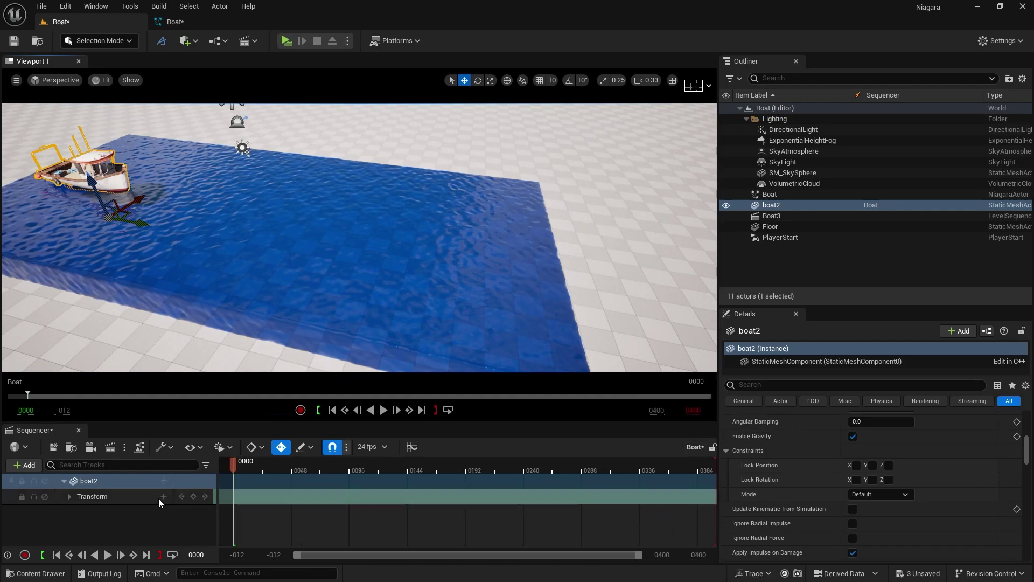
{"action": "left_click", "coordinate": [193, 496]}
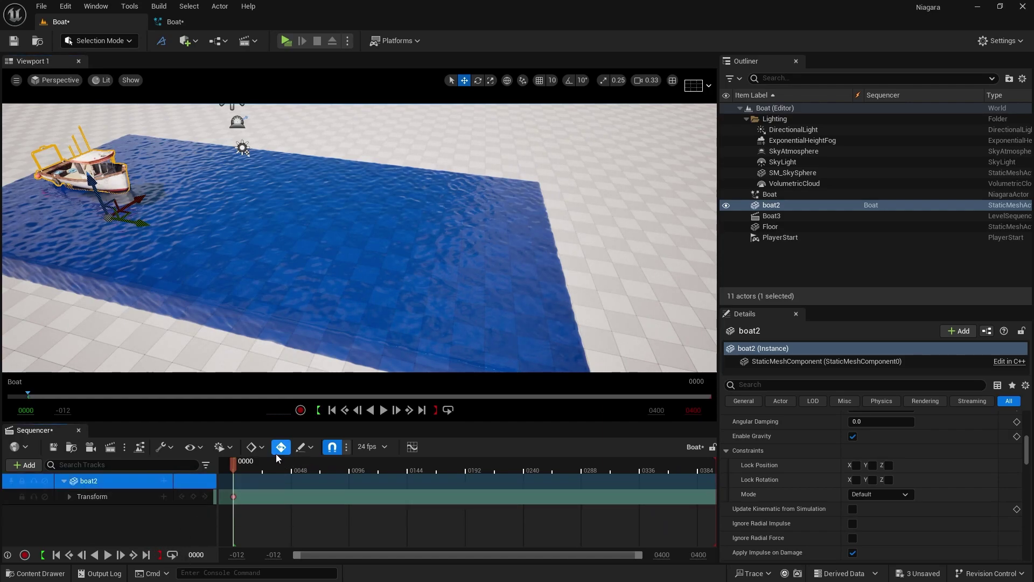
Step: At the last frame, drag boat2 across the pool to key its end position
{"action": "left_click", "coordinate": [147, 555]}
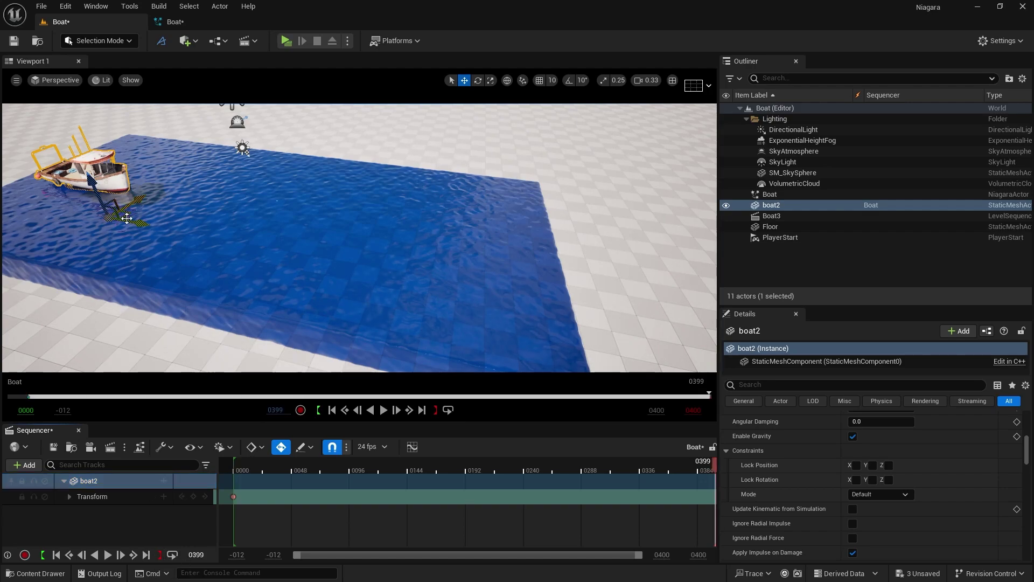
{"action": "left_click_drag", "start_coordinate": [130, 222], "coordinate": [508, 239]}
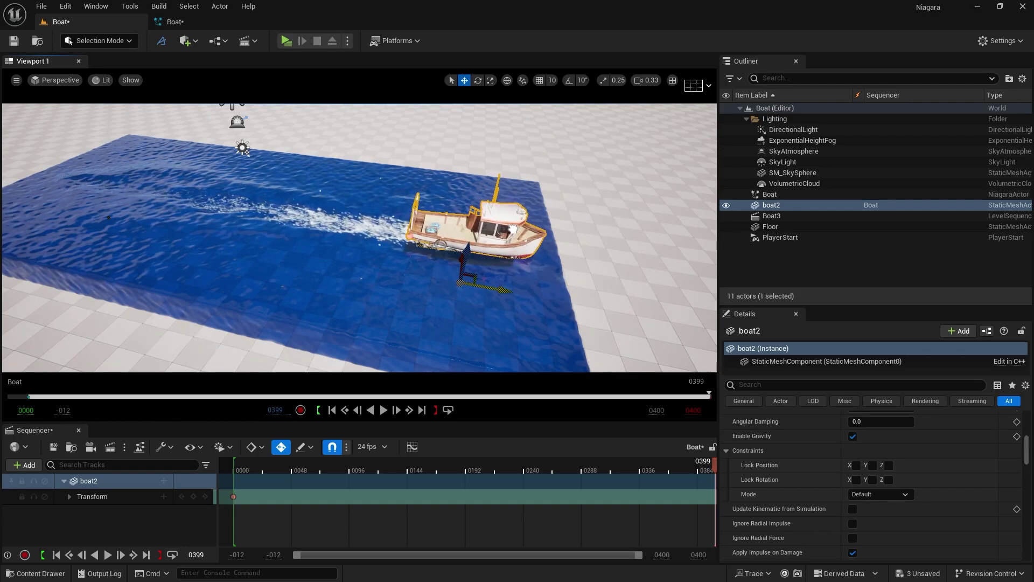
{"action": "left_click", "coordinate": [56, 555]}
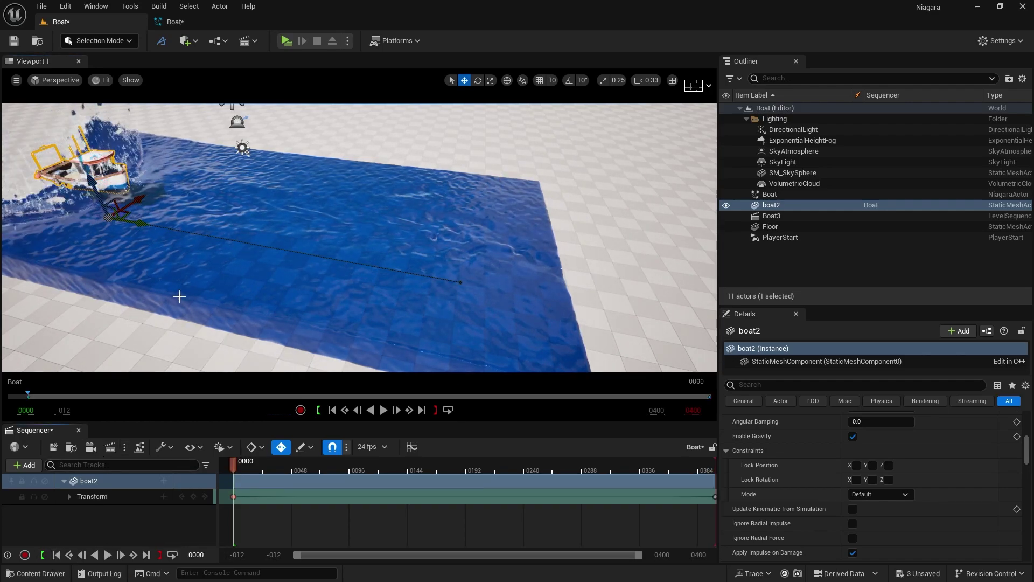
{"action": "mouse_move", "coordinate": [194, 265]}
{"action": "right_mouse_down"}
{"action": "mouse_move", "coordinate": [156, 266]}
{"action": "mouse_move", "coordinate": [216, 266]}
{"action": "mouse_move", "coordinate": [188, 259]}
{"action": "mouse_move", "coordinate": [196, 266]}
{"action": "right_mouse_up"}
Step: Preview the sail, then drag the end key earlier to around frame 0169
{"action": "left_click", "coordinate": [108, 554]}
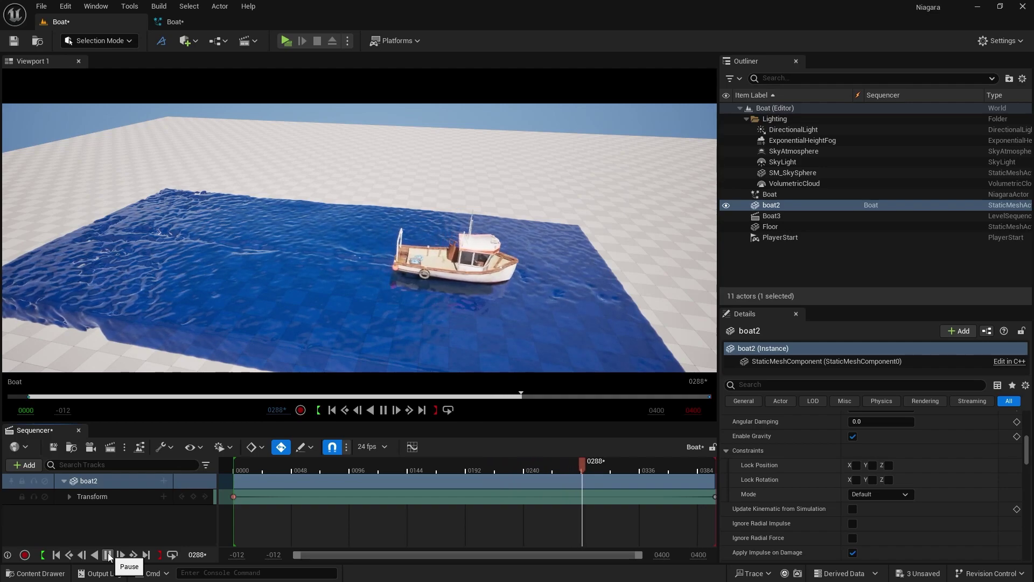
{"action": "left_click", "coordinate": [108, 555]}
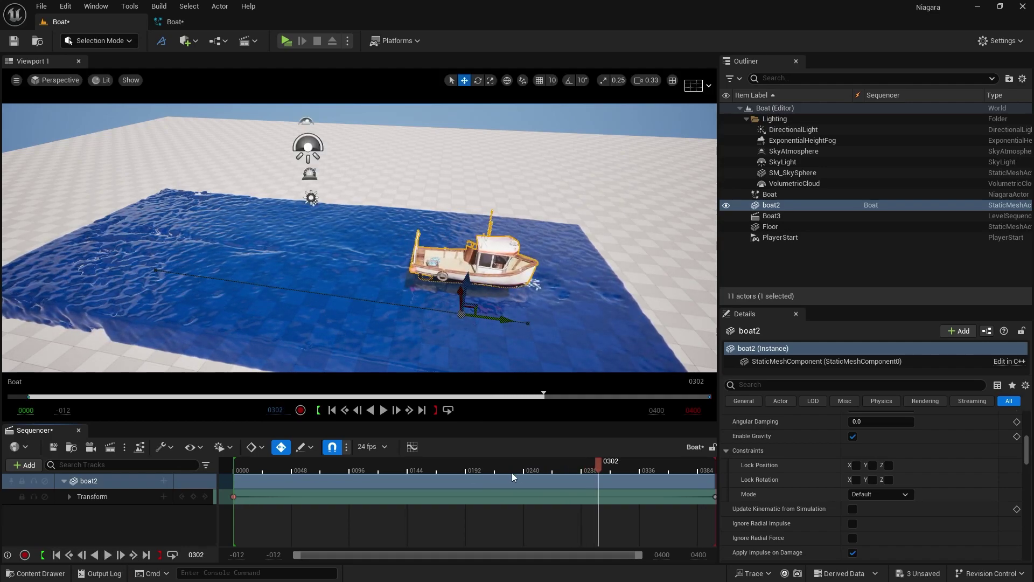
{"action": "left_click_drag", "start_coordinate": [702, 492], "coordinate": [413, 499]}
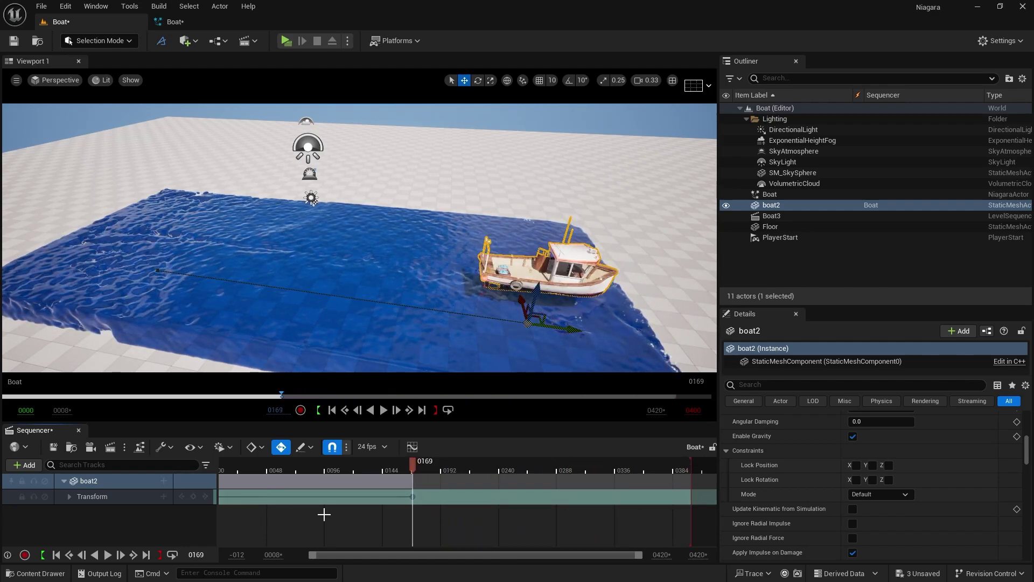
Step: Set all of boat2's Transform keys to Linear interpolation
{"action": "left_click_drag", "start_coordinate": [277, 509], "coordinate": [201, 513]}
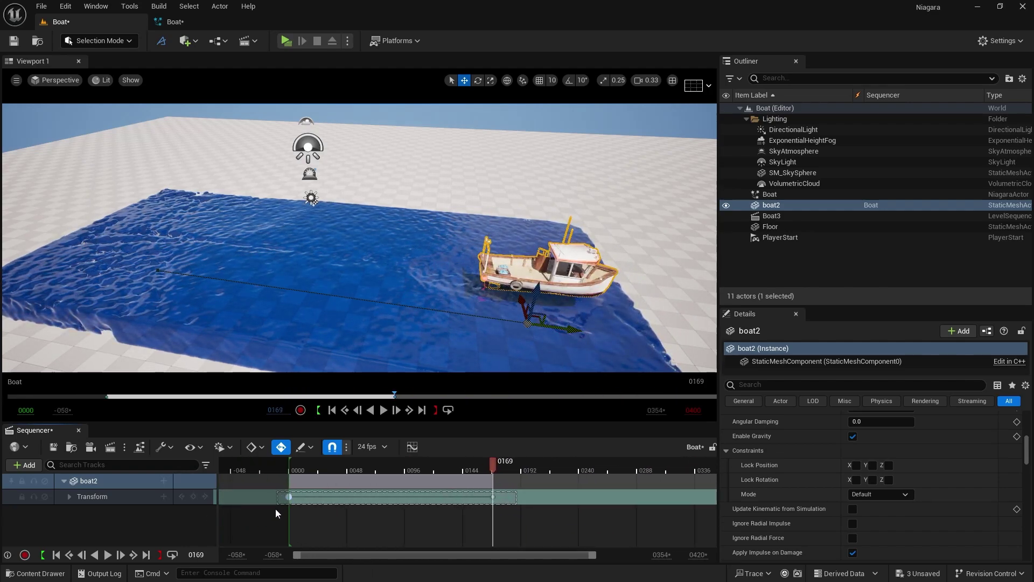
{"action": "left_click_drag", "start_coordinate": [275, 513], "coordinate": [280, 501]}
{"action": "right_click", "coordinate": [288, 498]}
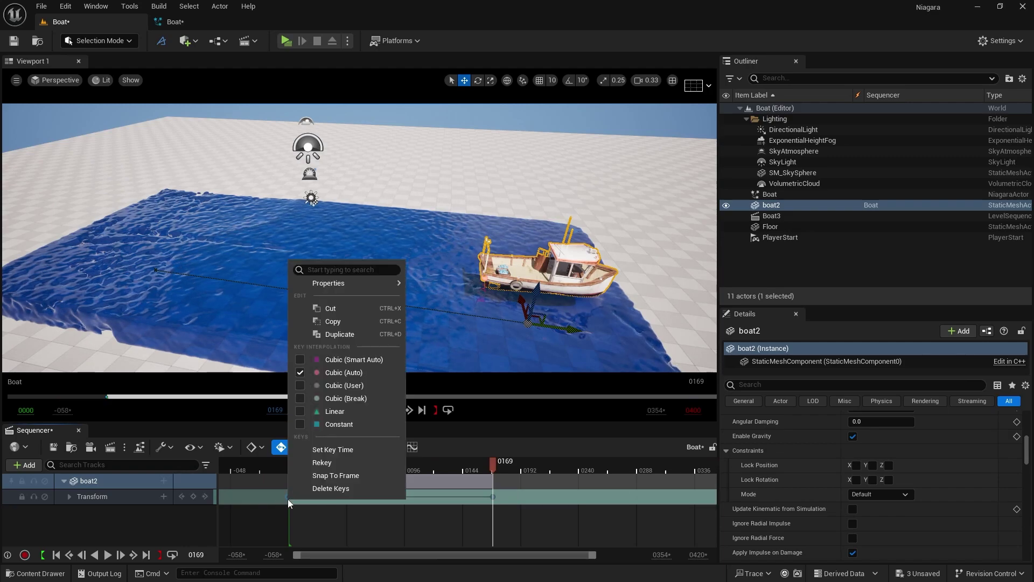
{"action": "left_click", "coordinate": [299, 412]}
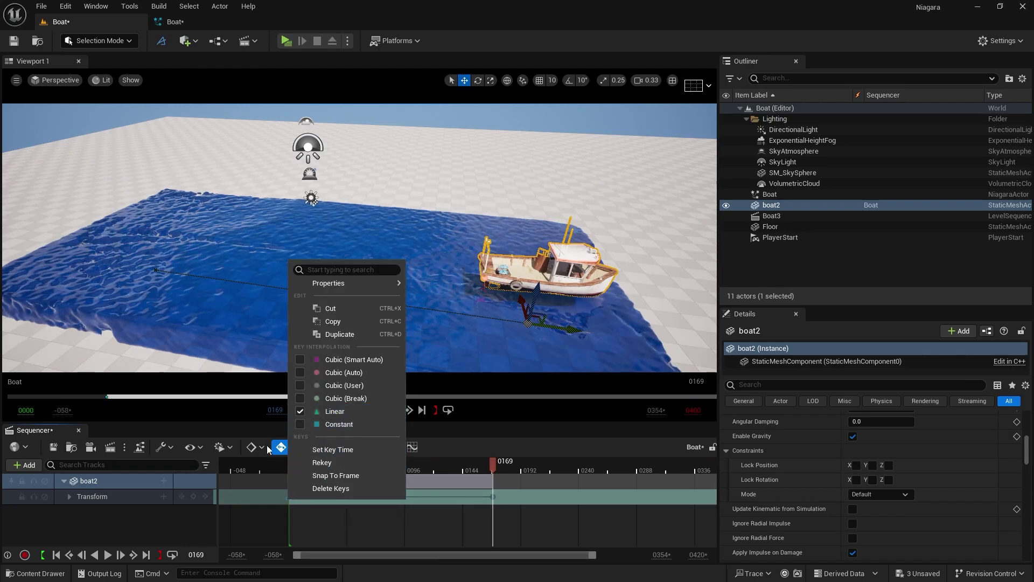
Step: Play the animation from frame 0000 to check the motion, then rewind
{"action": "left_click", "coordinate": [55, 556]}
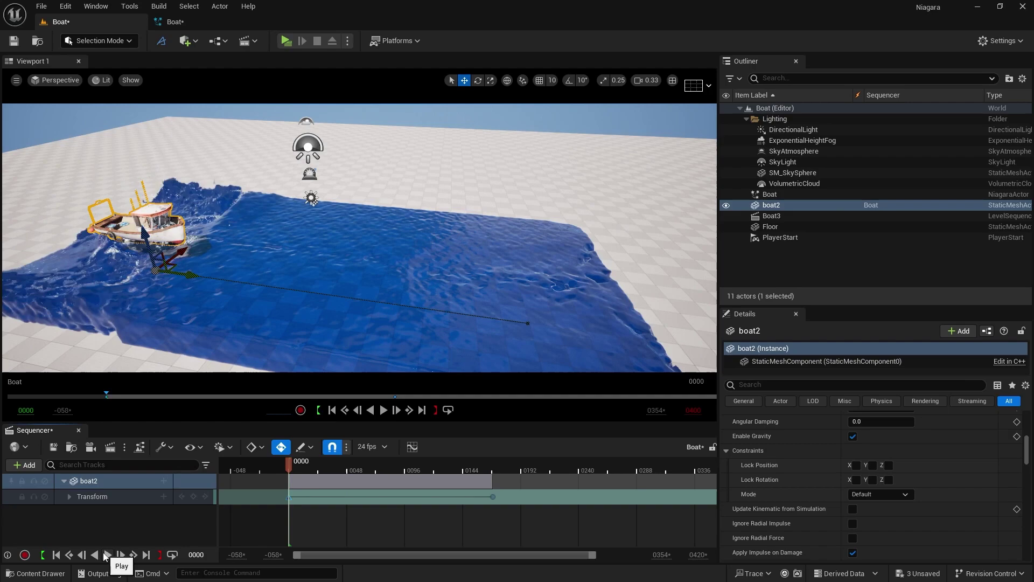
{"action": "left_click", "coordinate": [106, 555]}
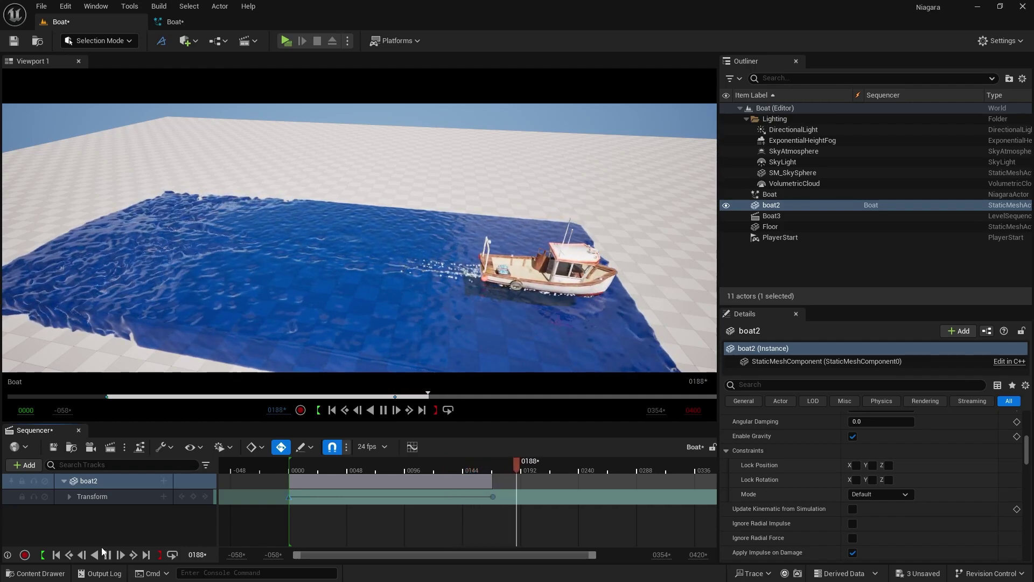
{"action": "left_click", "coordinate": [58, 557]}
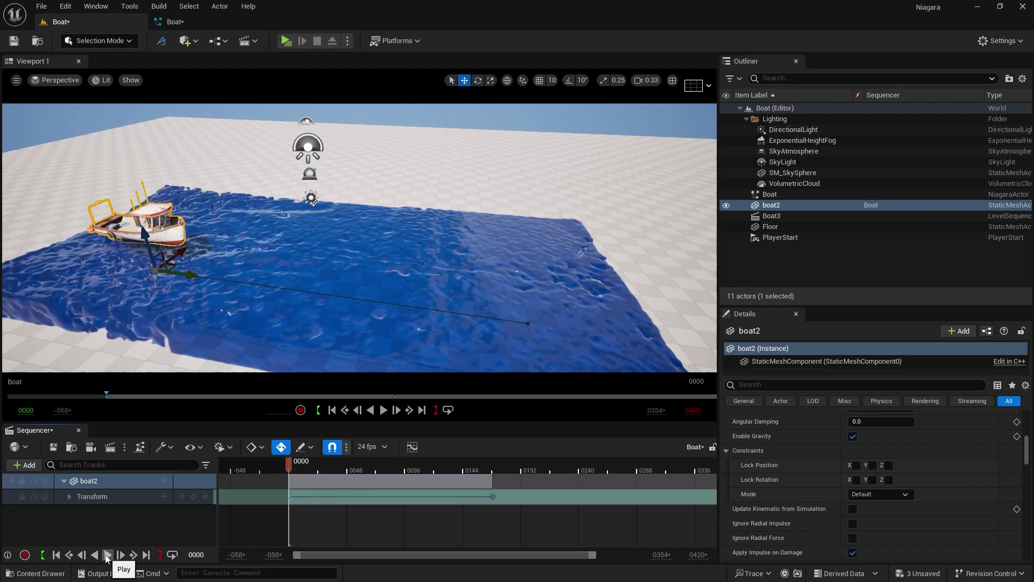
Step: Set the Boat fluid actor's Num Cells Max Axis to 250
{"action": "left_click", "coordinate": [769, 194]}
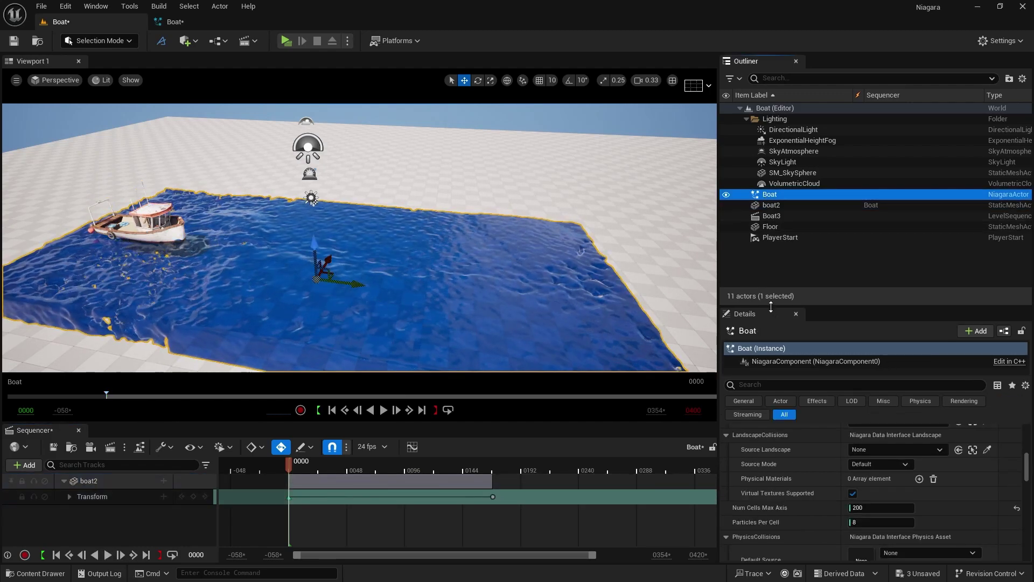
{"action": "left_click", "coordinate": [862, 508]}
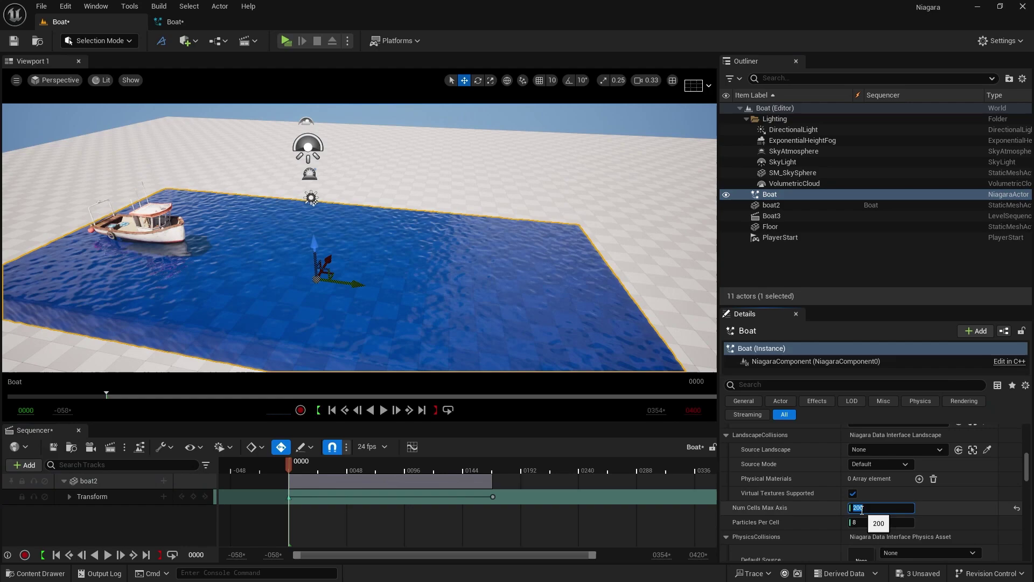
{"action": "type", "text": "250"}
{"action": "key", "text": "Return"}
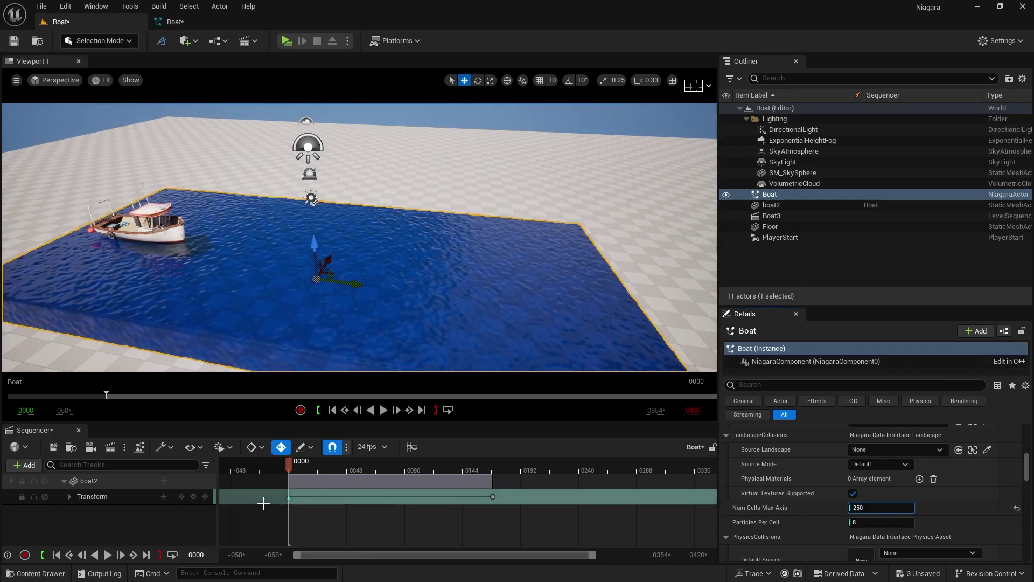
Step: Play and pause the sequence to inspect the wake, then select boat2
{"action": "left_click", "coordinate": [107, 555]}
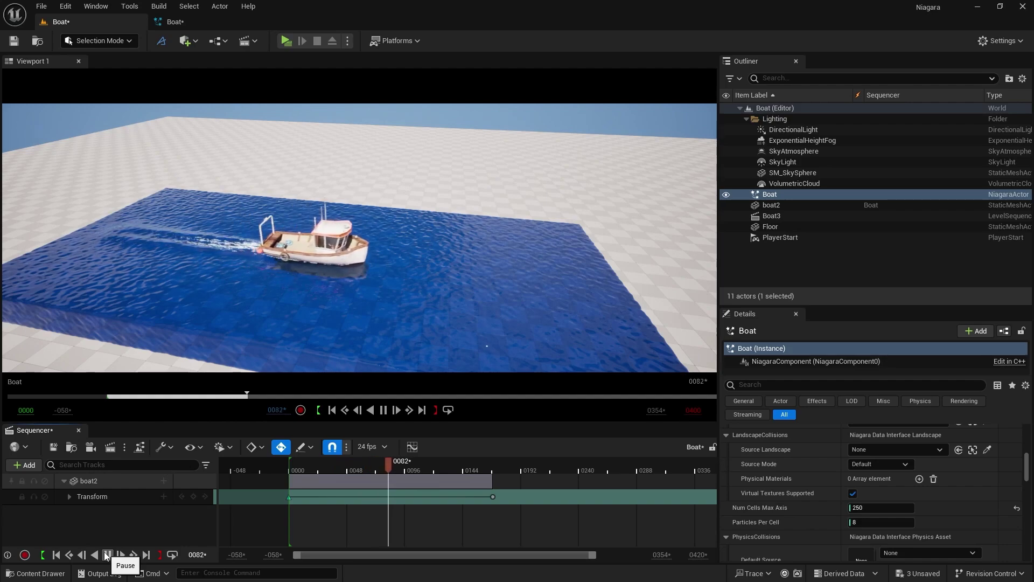
{"action": "left_click", "coordinate": [107, 555]}
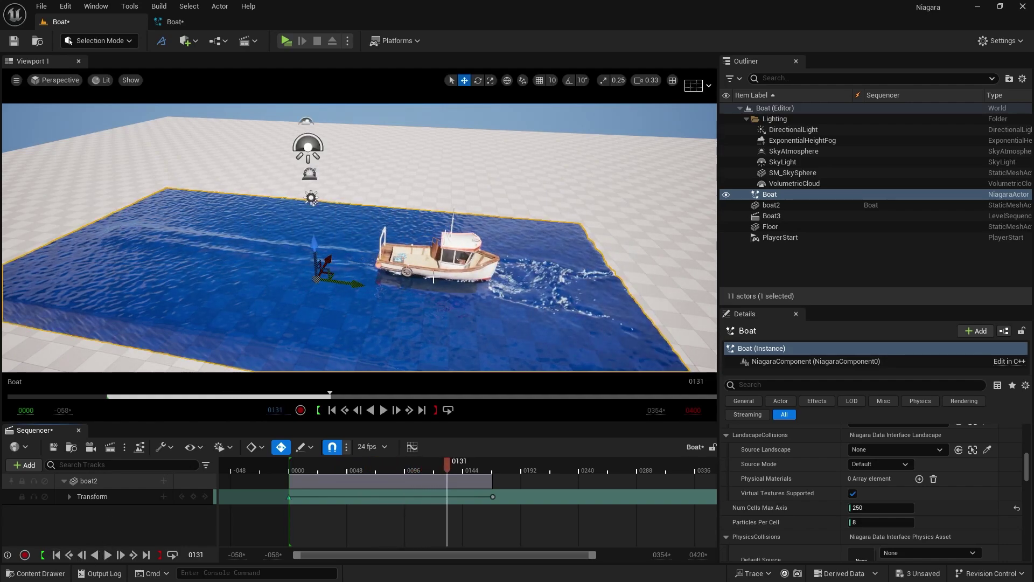
{"action": "left_click", "coordinate": [453, 279]}
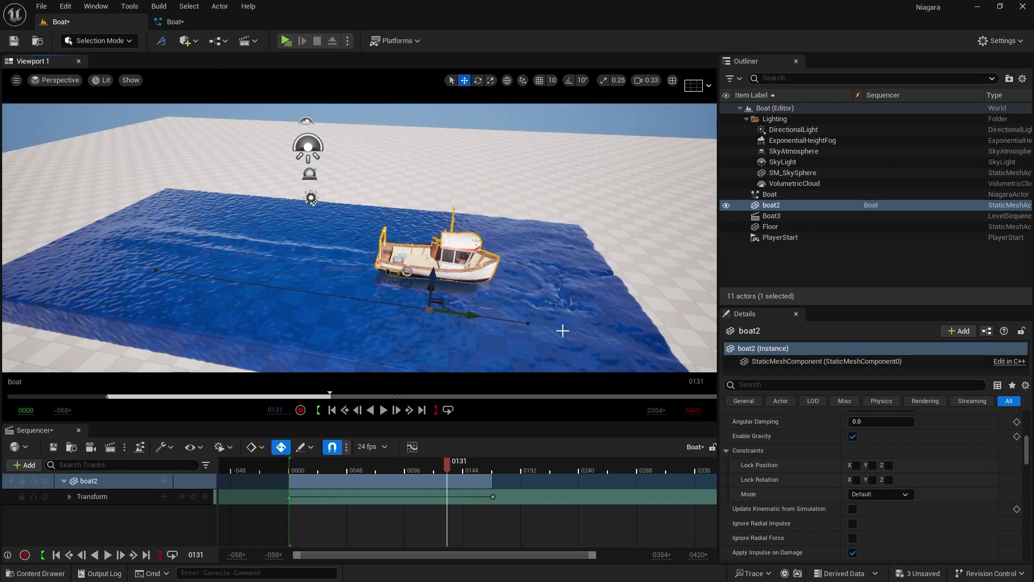
Step: Set the boat mesh's Collision Complexity to Use Complex Collision As Simple and save it
{"action": "scroll", "coordinate": [781, 482], "scroll_direction": "up", "scroll_amount": 5}
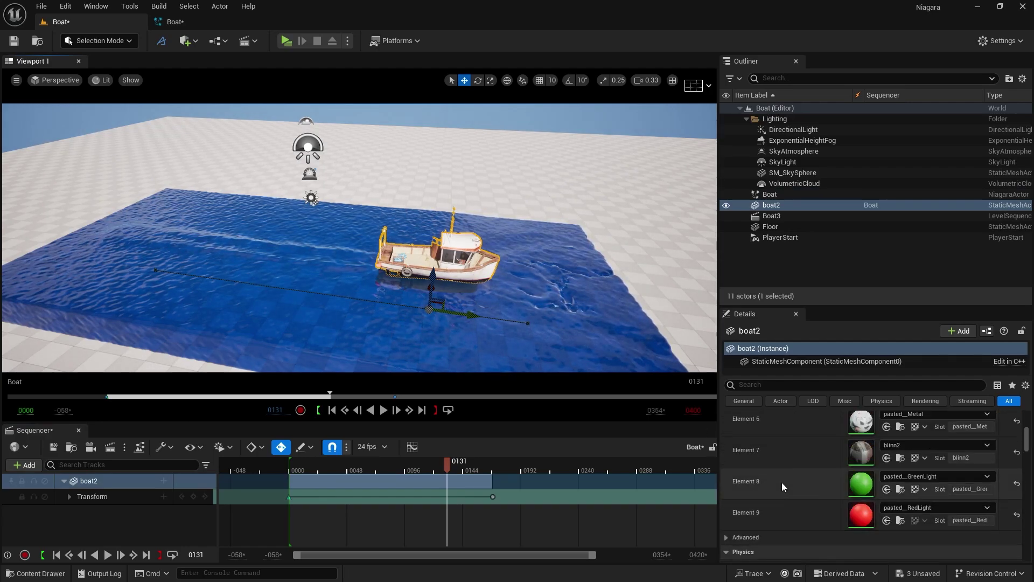
{"action": "scroll", "coordinate": [781, 483], "scroll_direction": "up", "scroll_amount": 8}
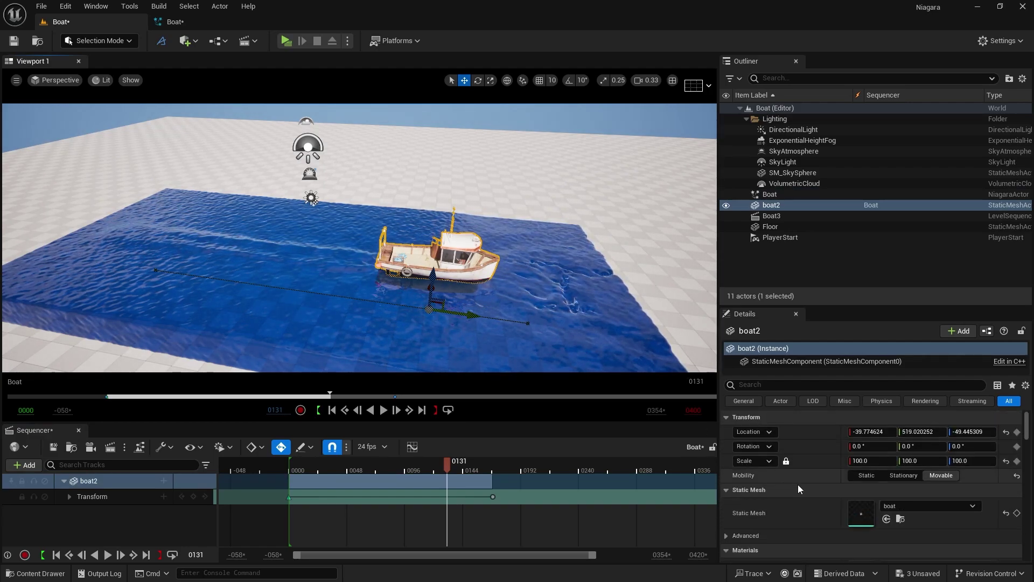
{"action": "double_click", "coordinate": [855, 509]}
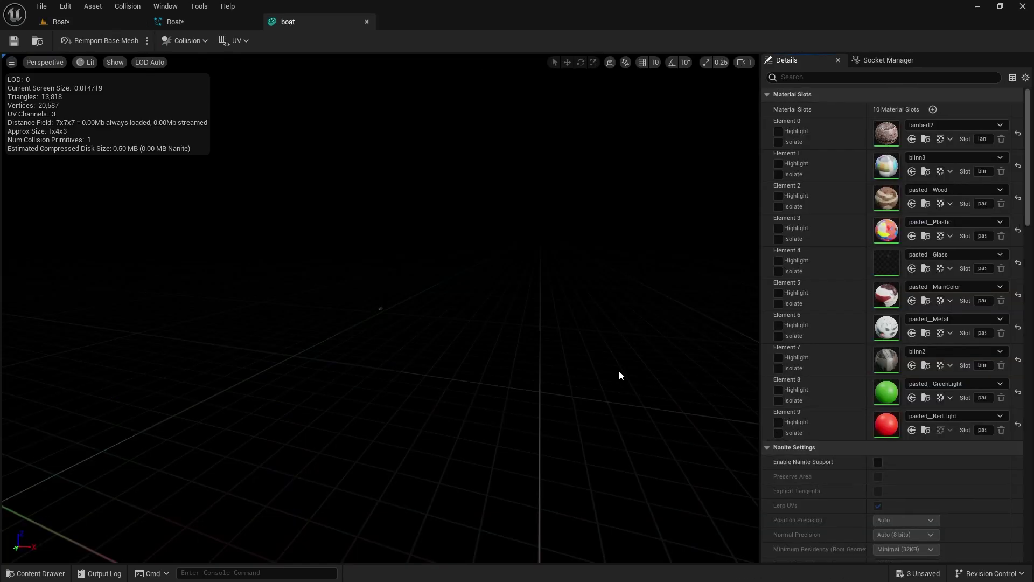
{"action": "scroll", "coordinate": [802, 396], "scroll_direction": "down", "scroll_amount": 5}
{"action": "scroll", "coordinate": [801, 397], "scroll_direction": "down", "scroll_amount": 8}
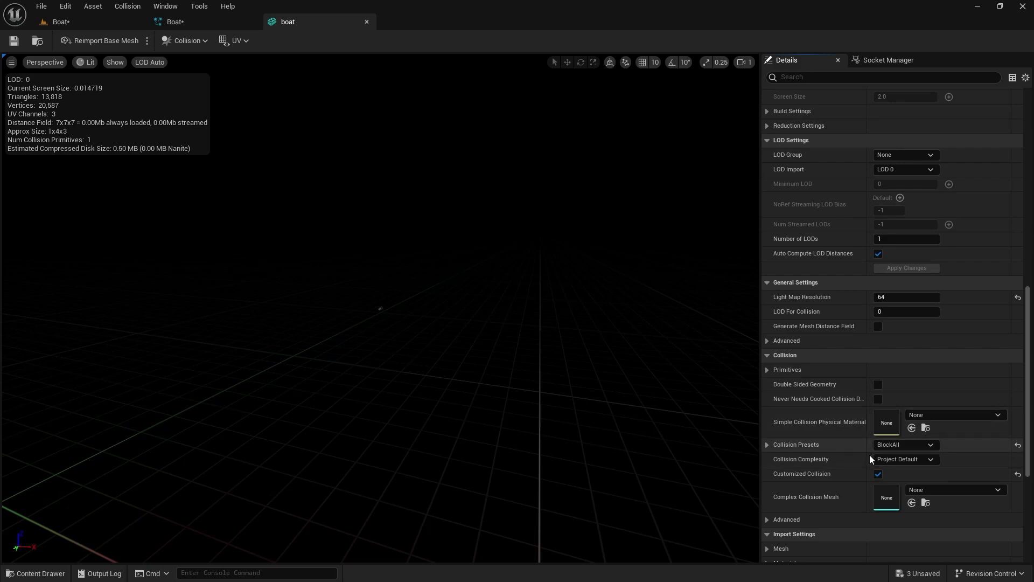
{"action": "left_click", "coordinate": [906, 462]}
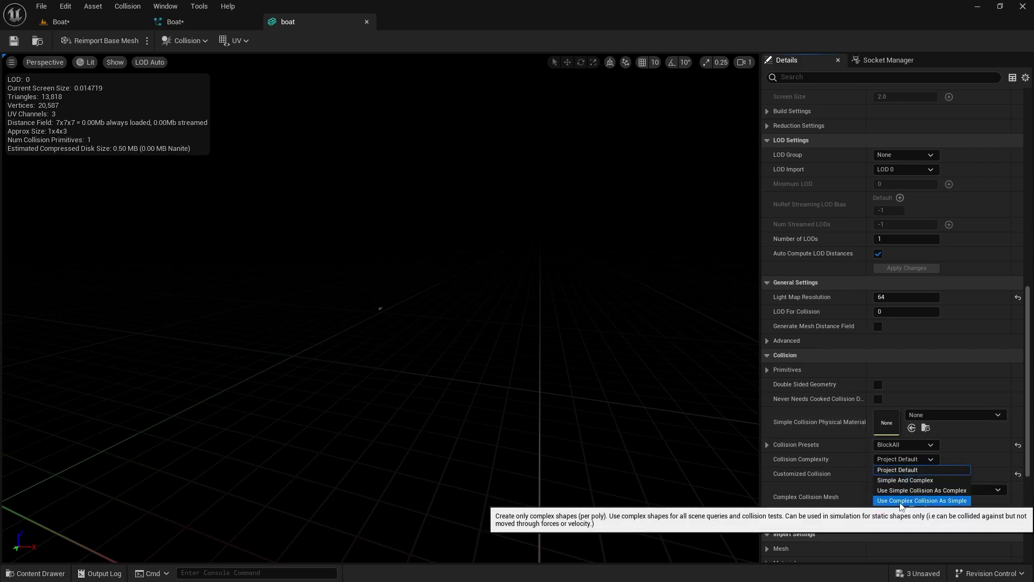
{"action": "left_click", "coordinate": [865, 484]}
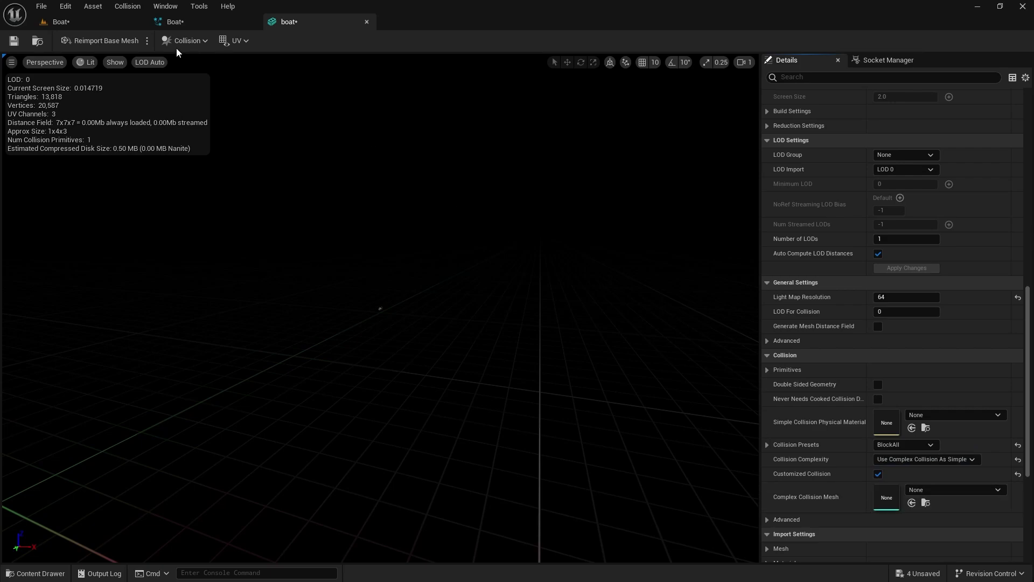
{"action": "left_click", "coordinate": [16, 40]}
Step: Tick Use Complex Collisions under the Boat system's Collide_Meshes parameter and save
{"action": "left_click", "coordinate": [366, 21]}
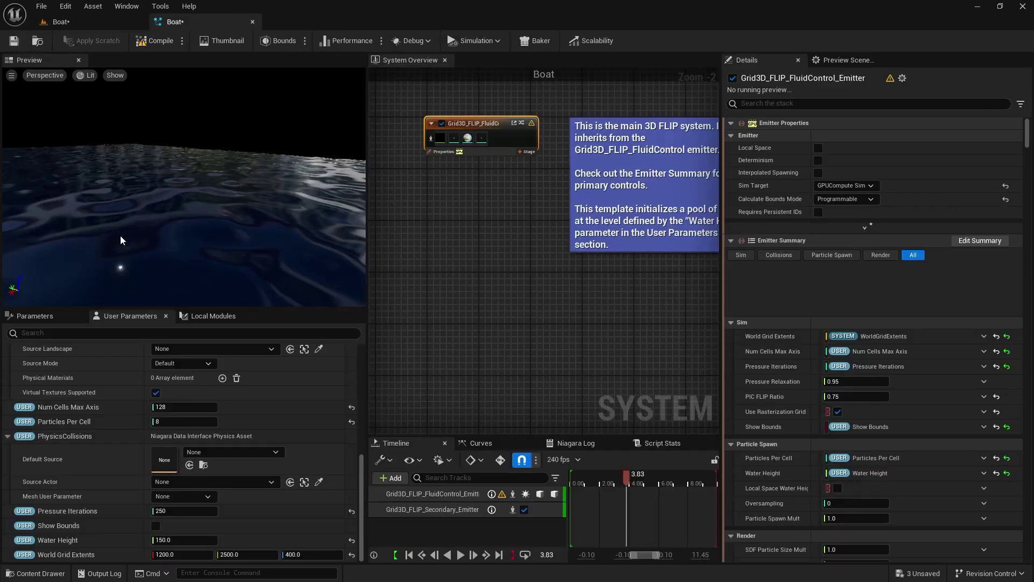
{"action": "scroll", "coordinate": [86, 438], "scroll_direction": "up", "scroll_amount": 10}
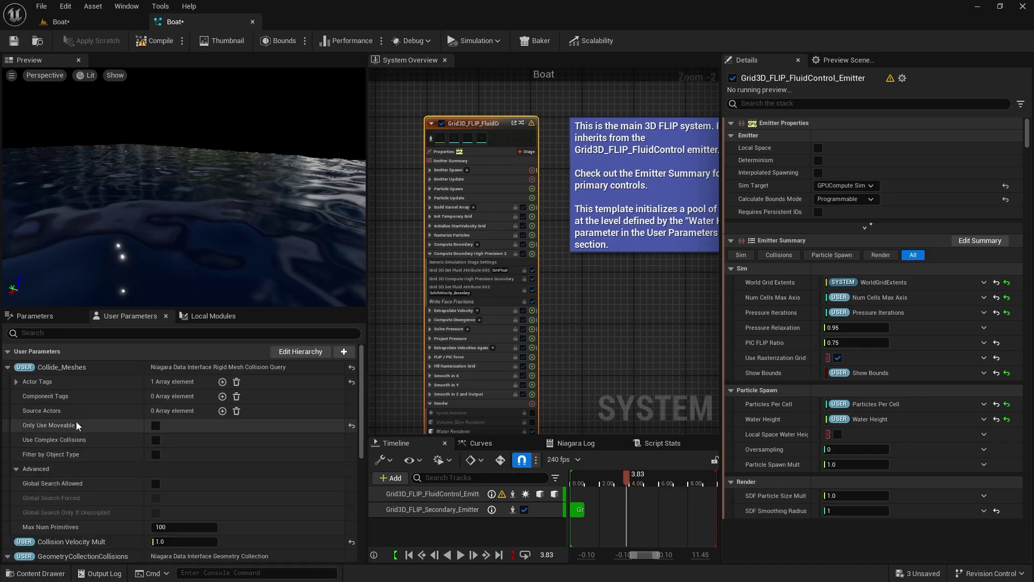
{"action": "mouse_move", "coordinate": [43, 443]}
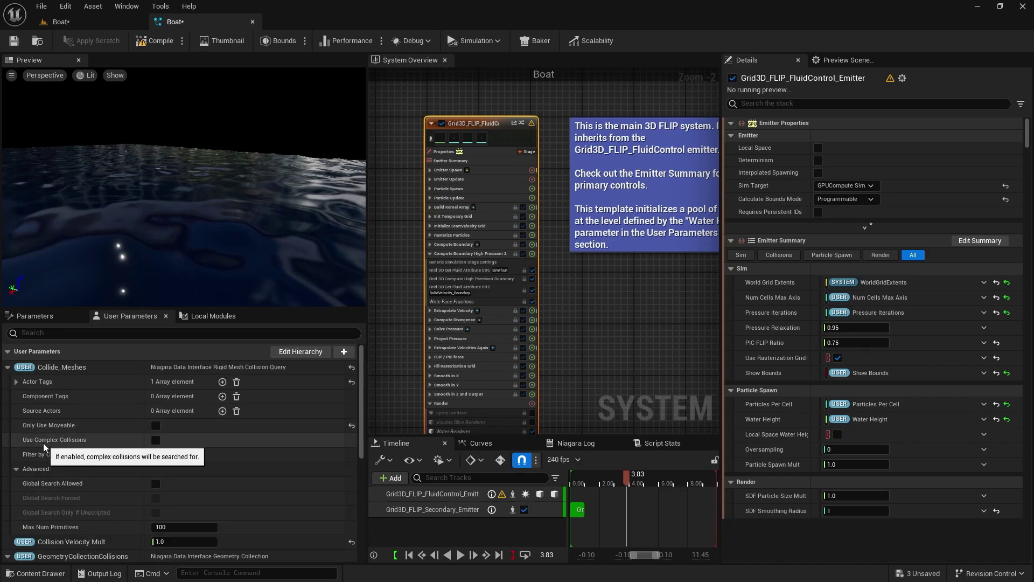
{"action": "left_click", "coordinate": [155, 441]}
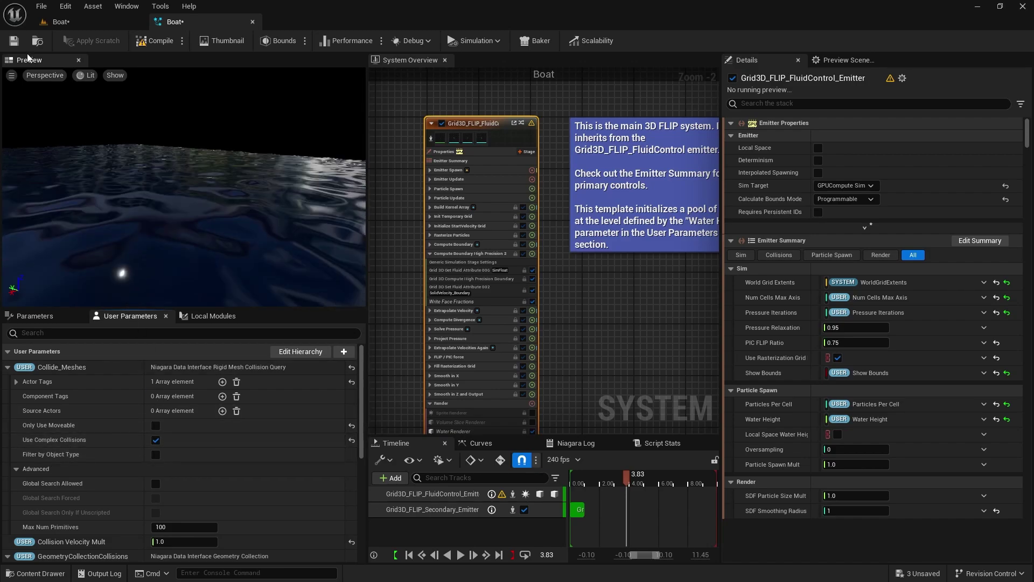
{"action": "left_click", "coordinate": [14, 40]}
{"action": "left_click", "coordinate": [73, 19]}
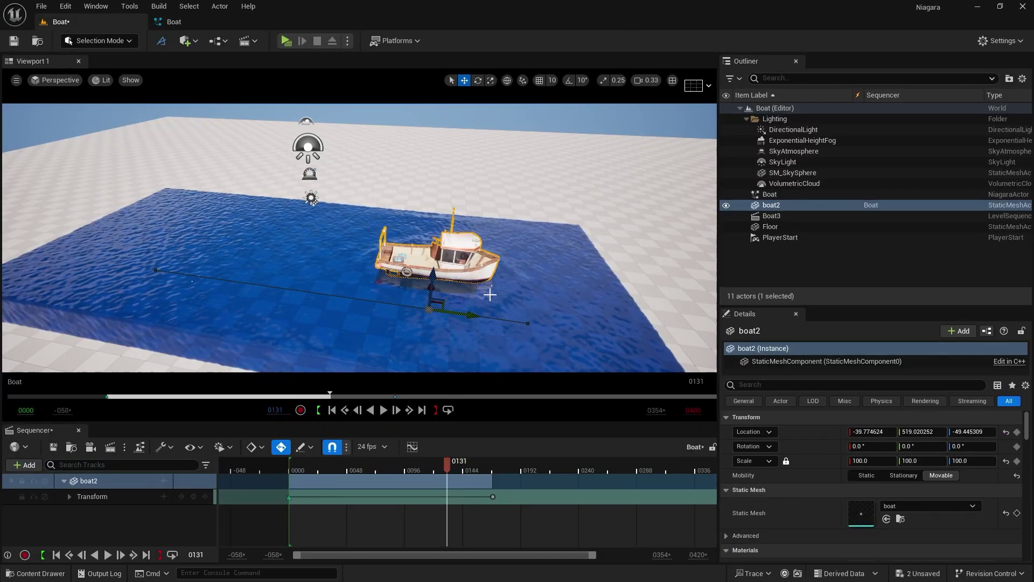
Step: Rewind to frame 0000 and check the Boat actor's Num Cells Max Axis
{"action": "left_click", "coordinate": [69, 554]}
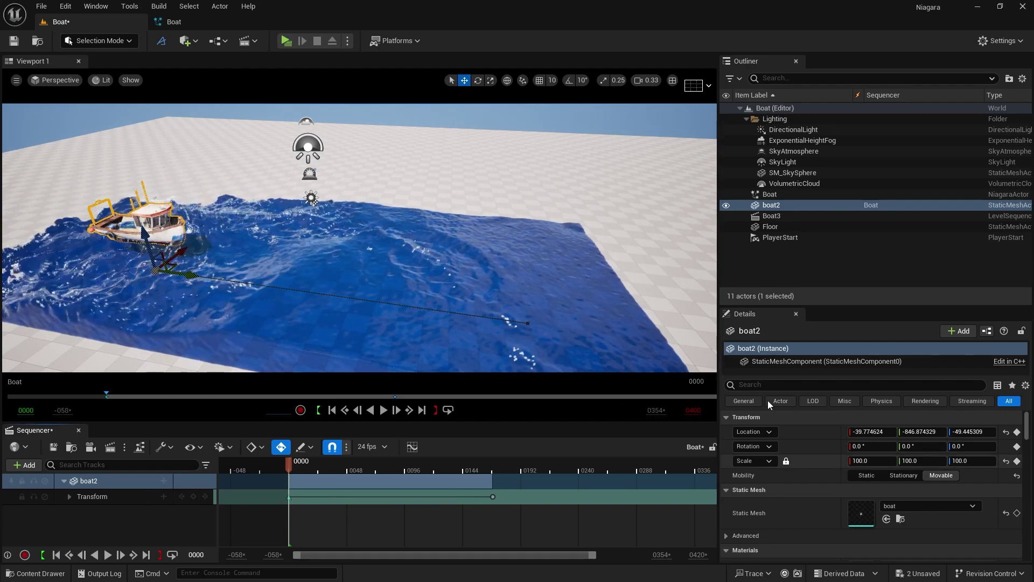
{"action": "left_click", "coordinate": [770, 194]}
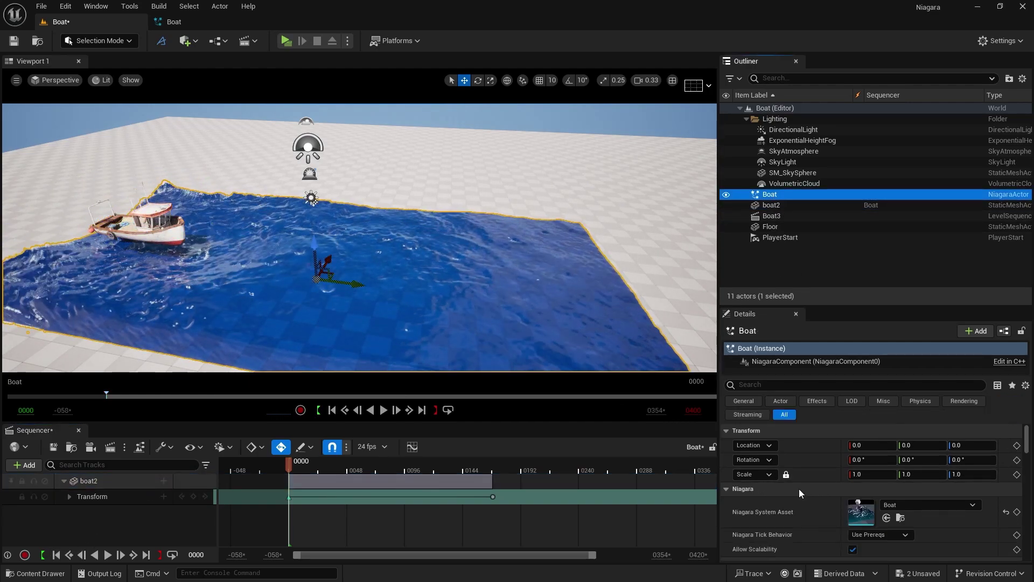
{"action": "scroll", "coordinate": [815, 493], "scroll_direction": "down", "scroll_amount": 10}
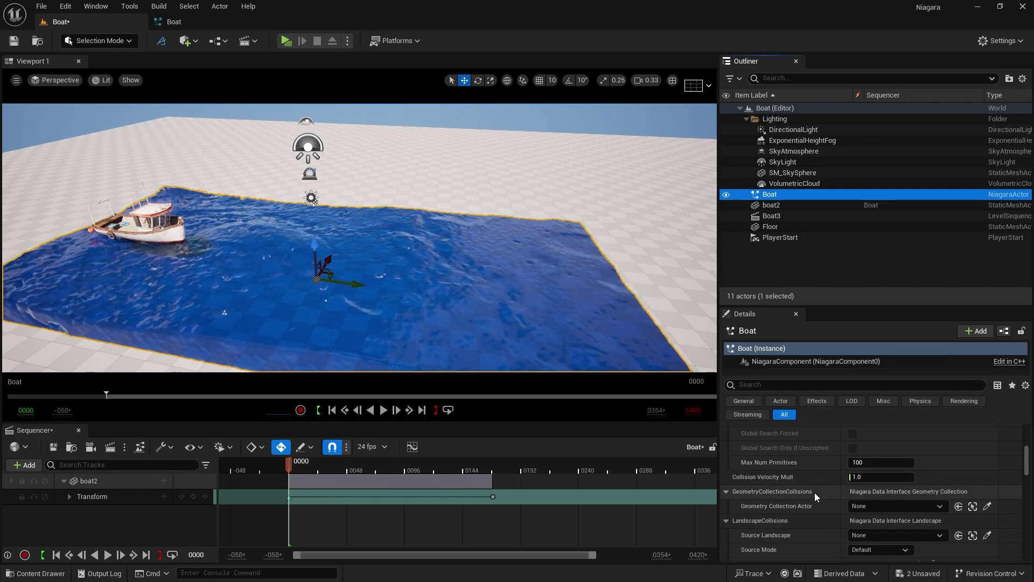
{"action": "scroll", "coordinate": [815, 493], "scroll_direction": "down", "scroll_amount": 5}
{"action": "left_click", "coordinate": [861, 473]}
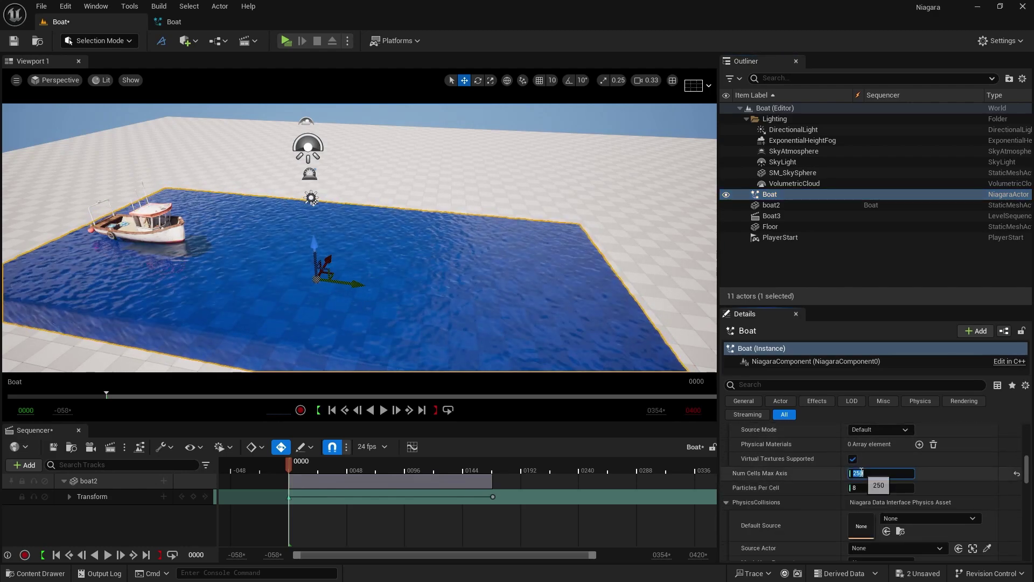
Step: Play and pause the boat run, then scrub back to frame 0089
{"action": "left_click", "coordinate": [108, 555]}
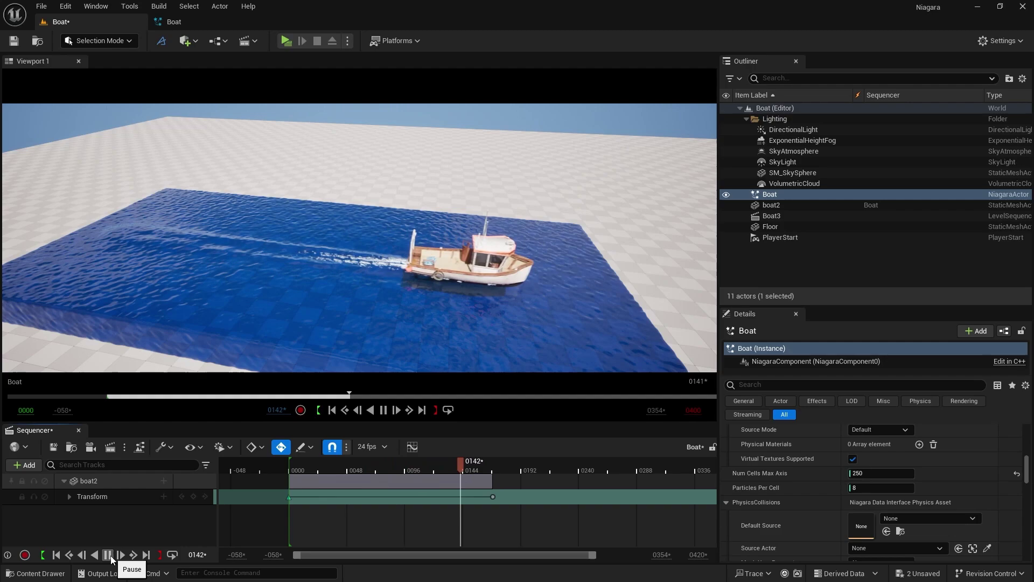
{"action": "left_click", "coordinate": [110, 556]}
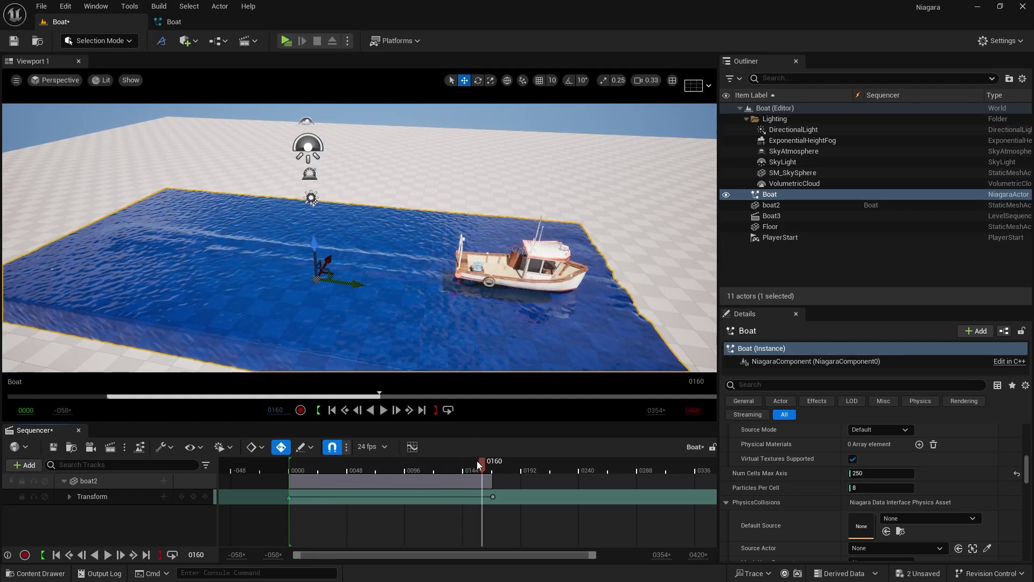
{"action": "left_click_drag", "start_coordinate": [479, 464], "coordinate": [397, 461]}
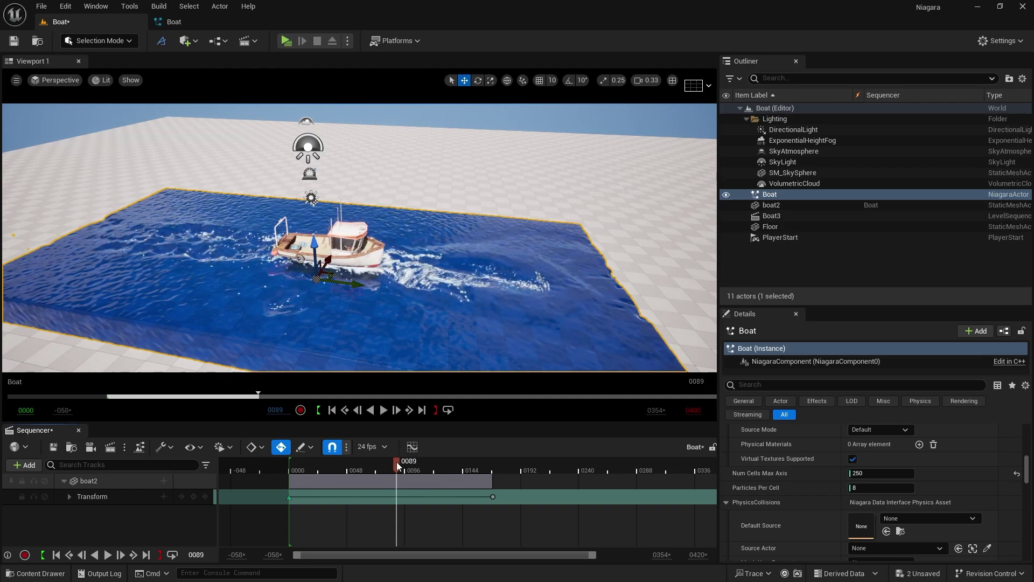
Step: Make the secondary emitter's FoamAgingRate a random range of 0.3 to 0.5
{"action": "left_click", "coordinate": [186, 21]}
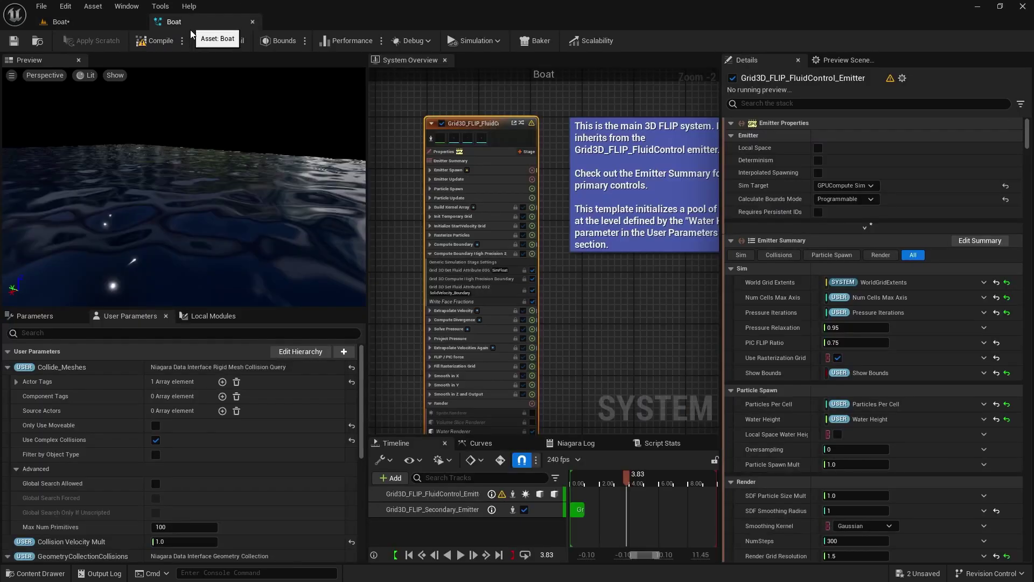
{"action": "right_click_drag", "start_coordinate": [610, 295], "coordinate": [437, 326]}
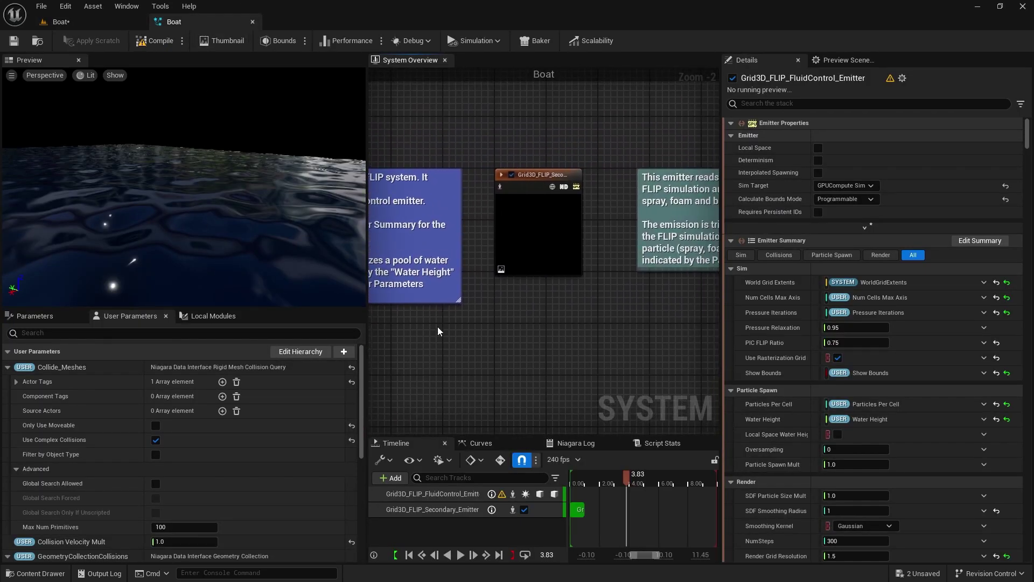
{"action": "left_click", "coordinate": [542, 175]}
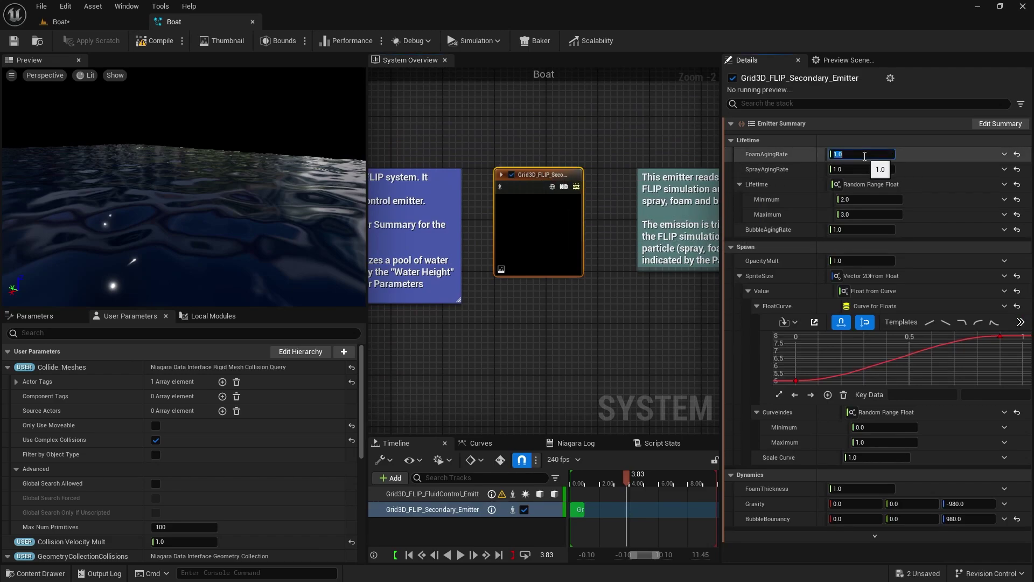
{"action": "left_click", "coordinate": [1004, 154]}
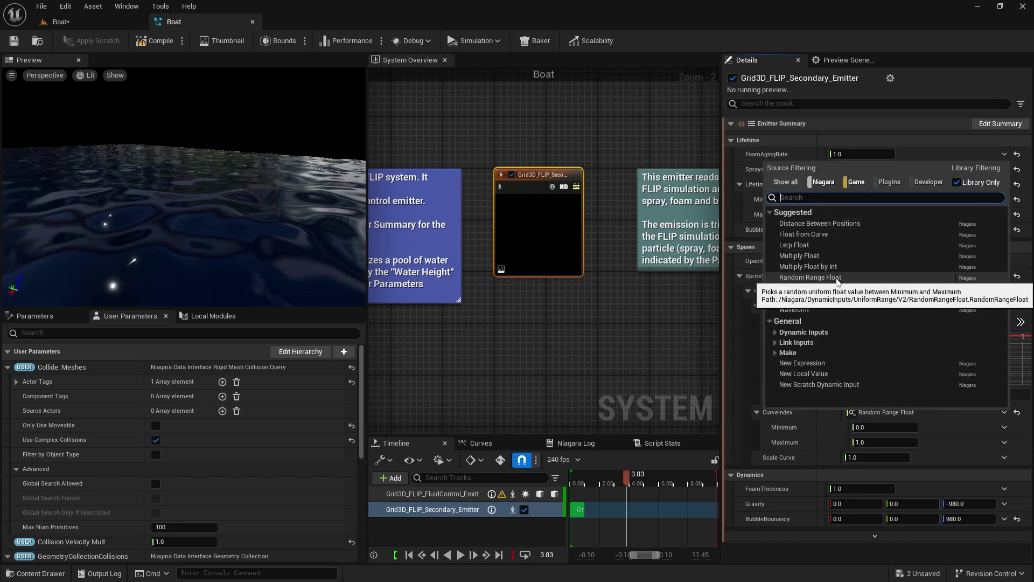
{"action": "key", "text": "Escape"}
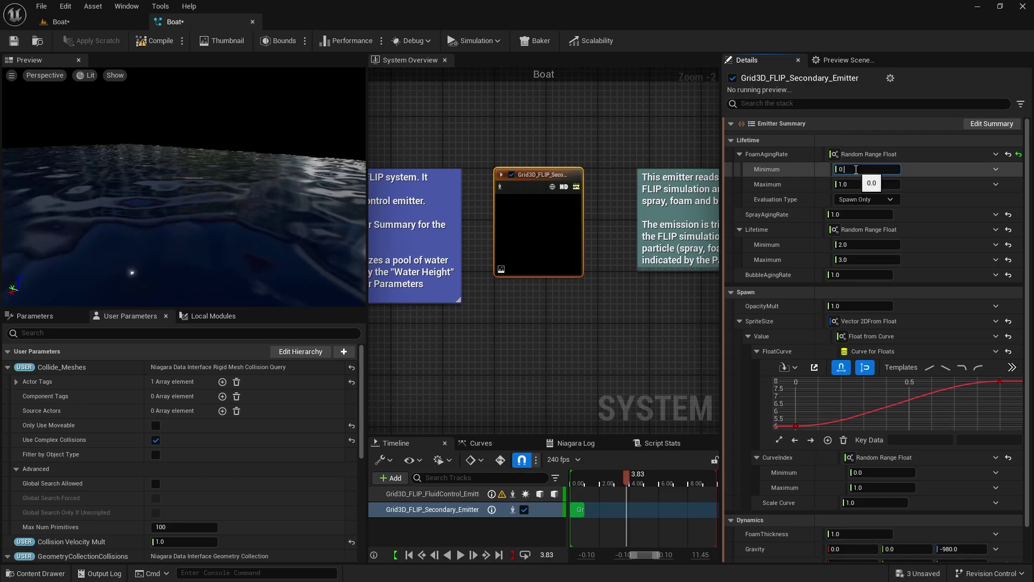
{"action": "type", "text": ".3"}
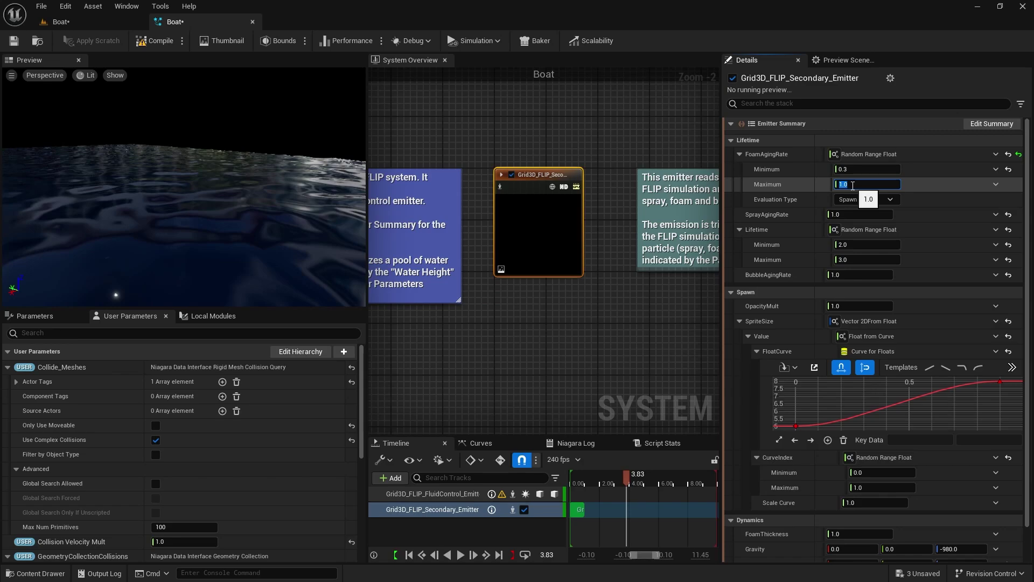
{"action": "type", "text": "0.5"}
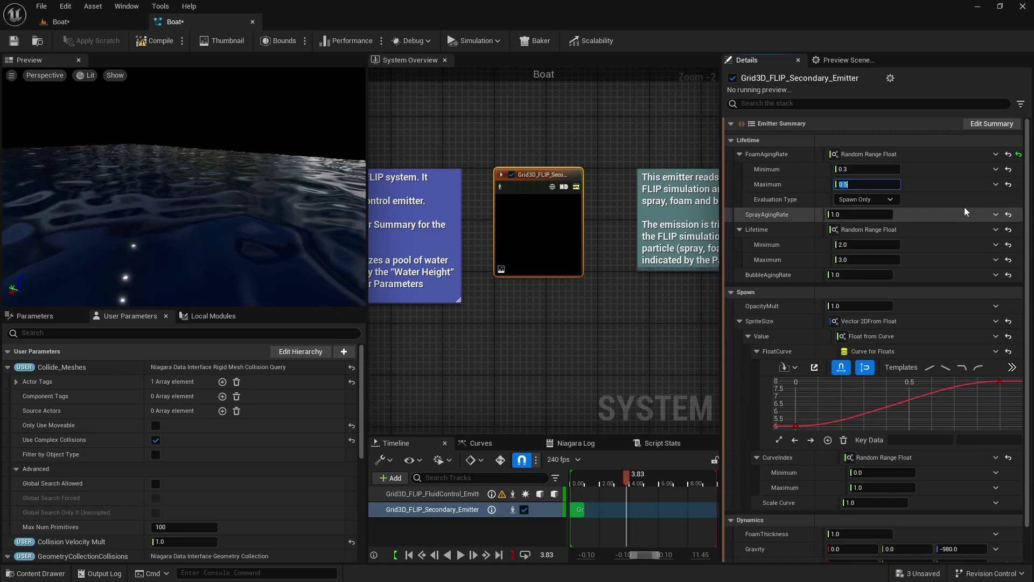
Step: Make SprayAgingRate a random range from 0.25 to 0.5
{"action": "left_click", "coordinate": [996, 214]}
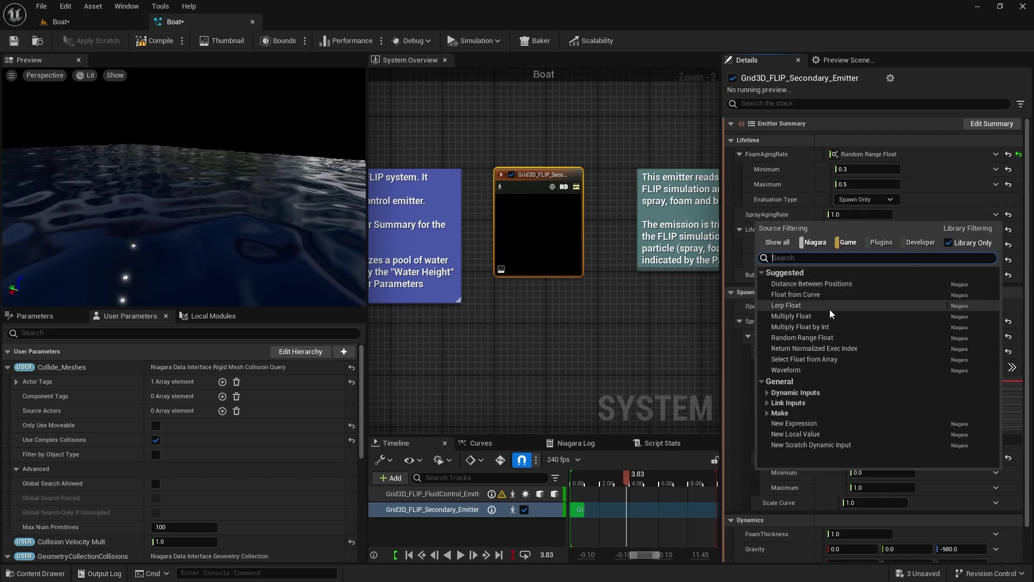
{"action": "left_click", "coordinate": [813, 338]}
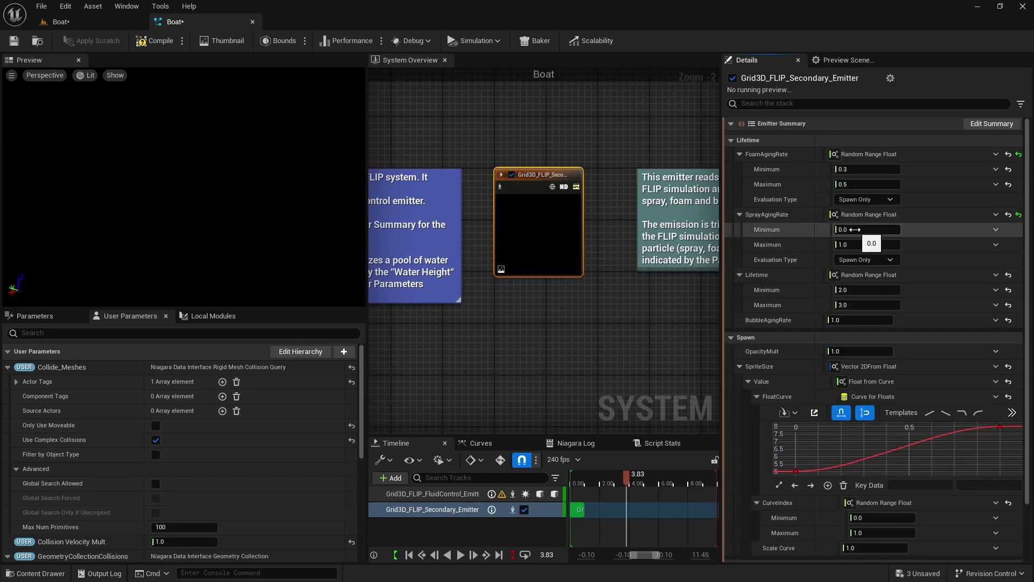
{"action": "left_click", "coordinate": [855, 229]}
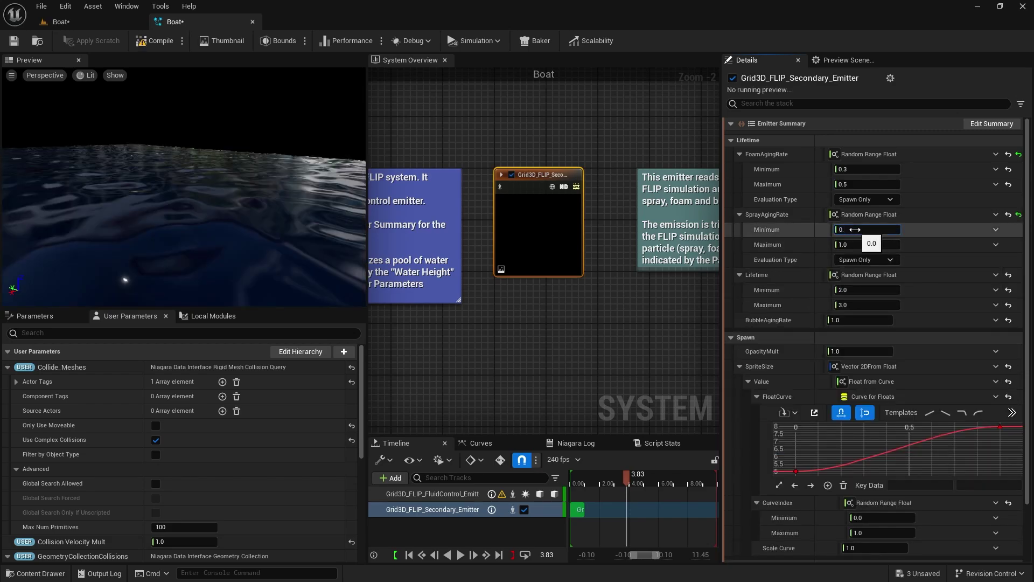
{"action": "type", "text": "0.25"}
{"action": "left_click", "coordinate": [855, 246]}
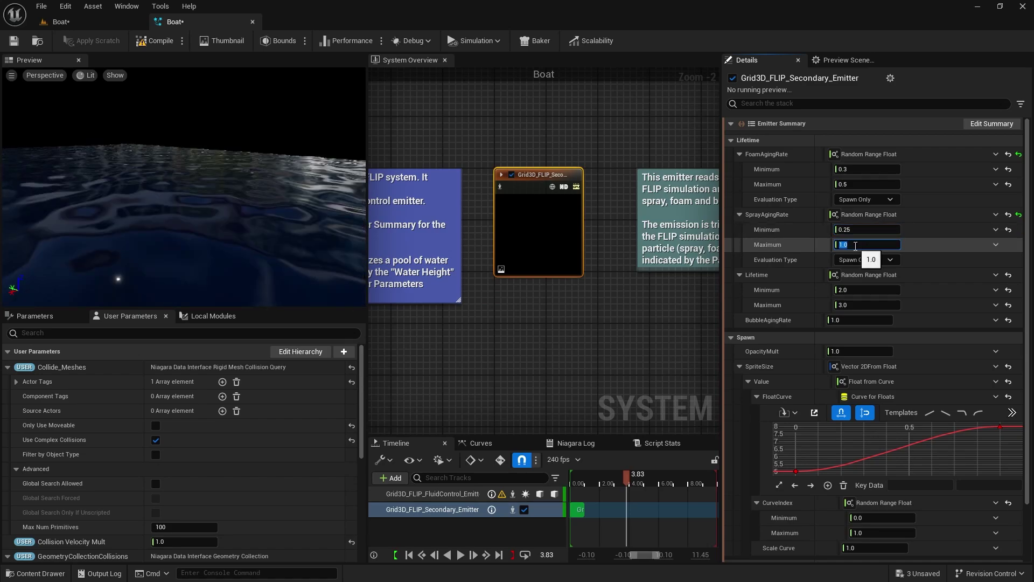
{"action": "type", "text": "0."}
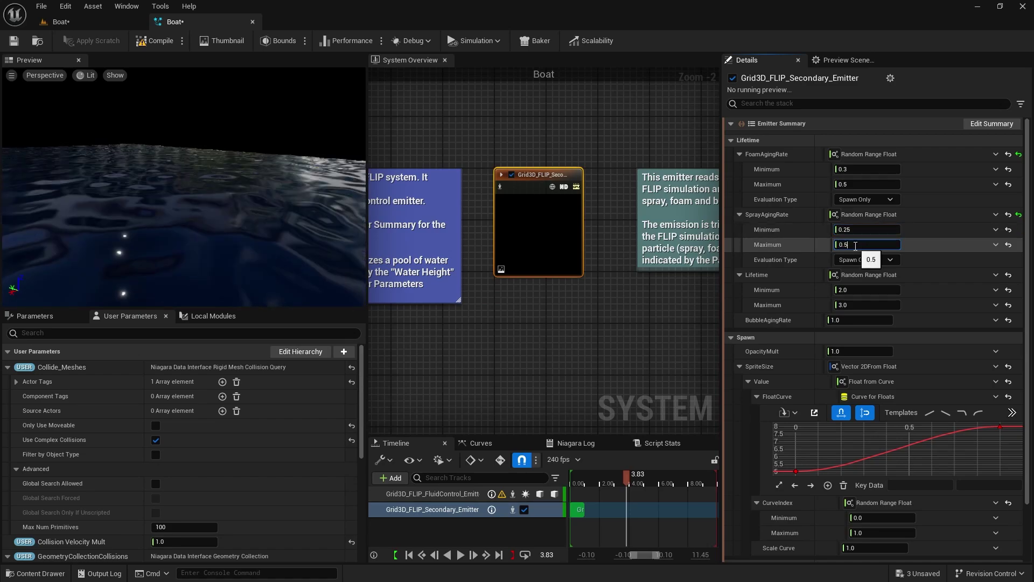
{"action": "type", "text": "5"}
{"action": "key", "text": "Return"}
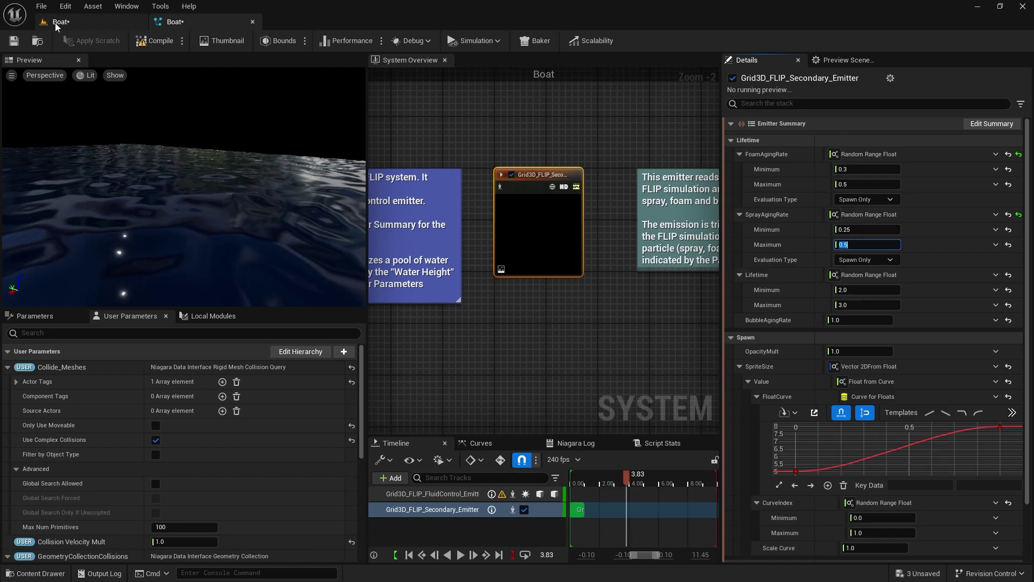
Step: Replay the boat sequence in the level from the start, stopping at frame 0285
{"action": "left_click", "coordinate": [84, 22]}
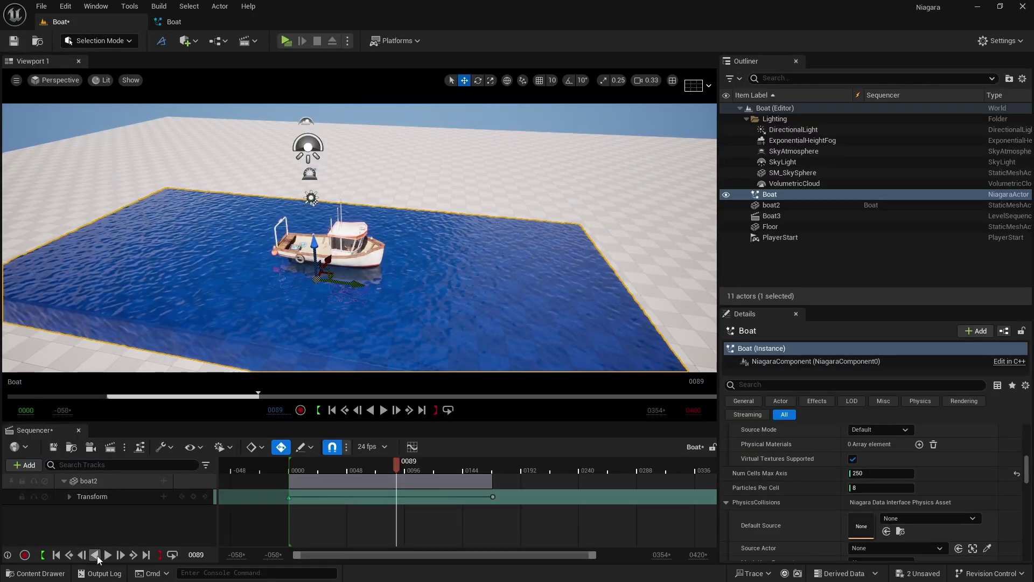
{"action": "left_click", "coordinate": [57, 555]}
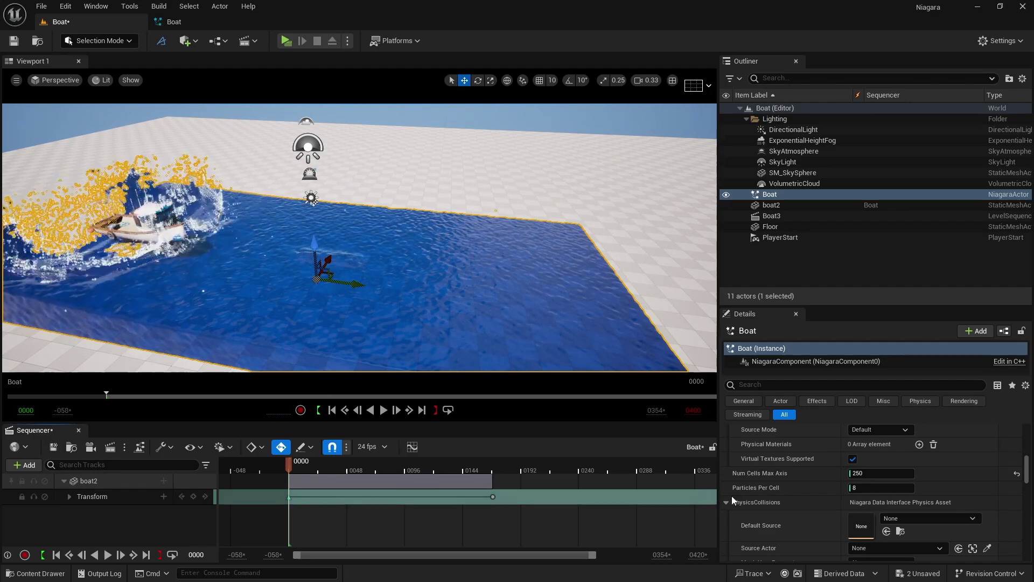
{"action": "left_click", "coordinate": [870, 474]}
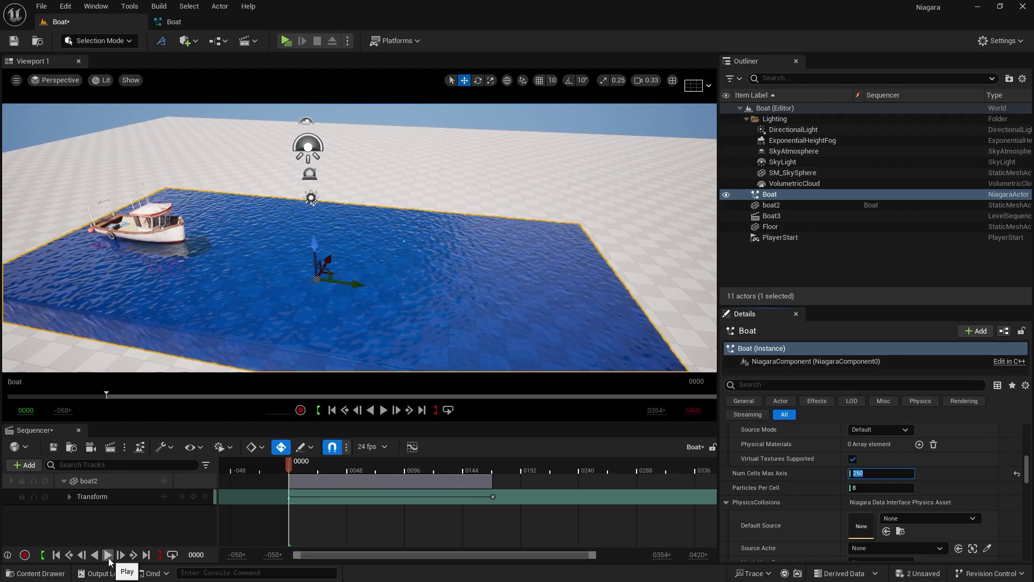
{"action": "left_click", "coordinate": [109, 559]}
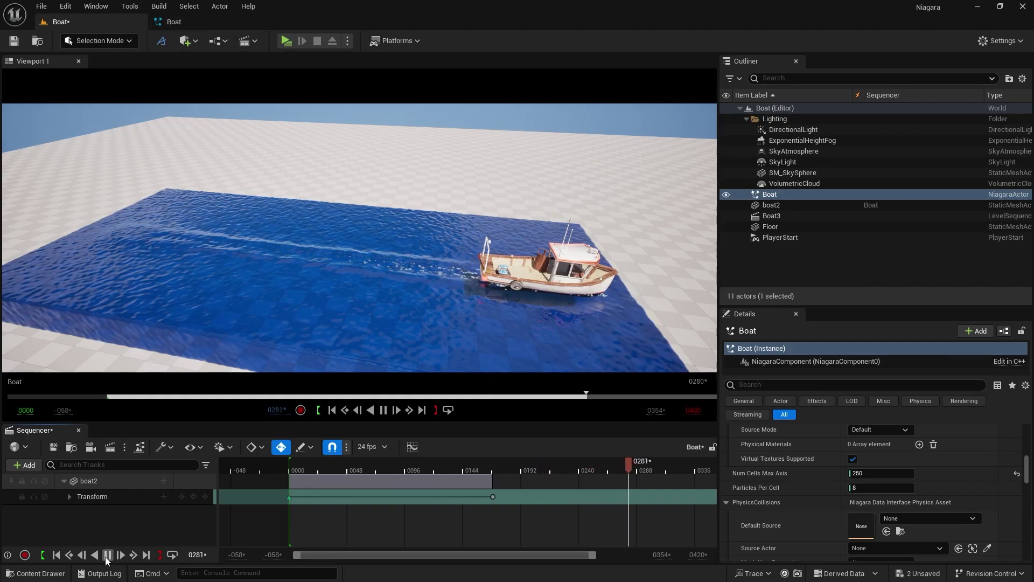
{"action": "key", "text": "space"}
{"action": "left_click", "coordinate": [183, 21]}
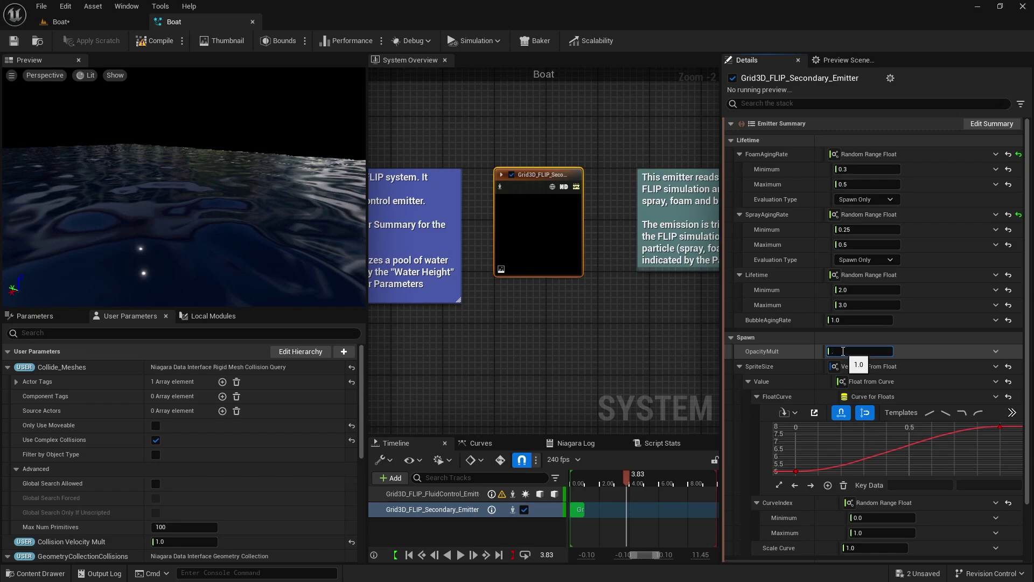
Step: Make OpacityMult a Random Range Float with Min 0.5 and Max 0.75
{"action": "type", "text": "0.75"}
{"action": "key", "text": "Return"}
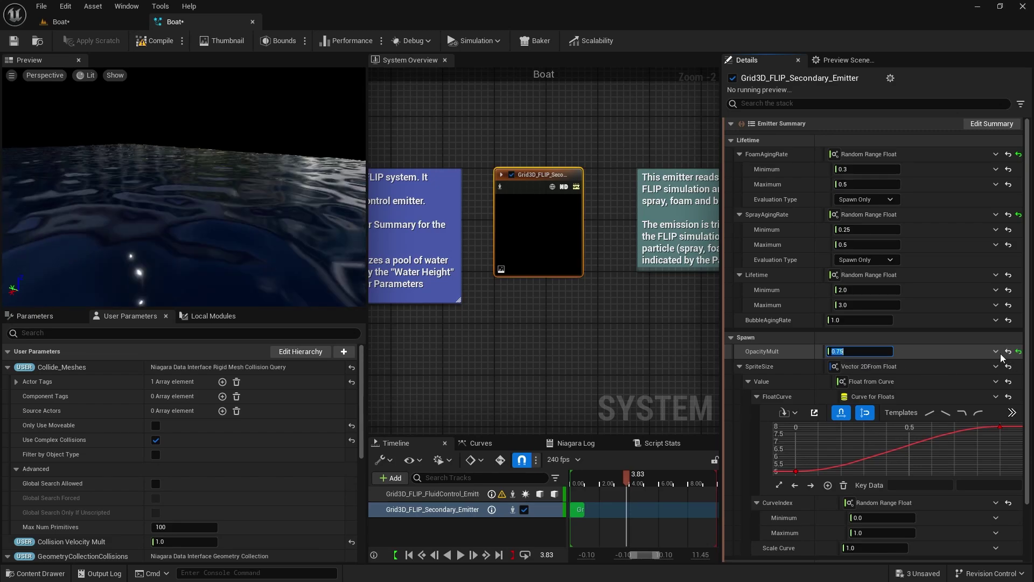
{"action": "left_click", "coordinate": [995, 352]}
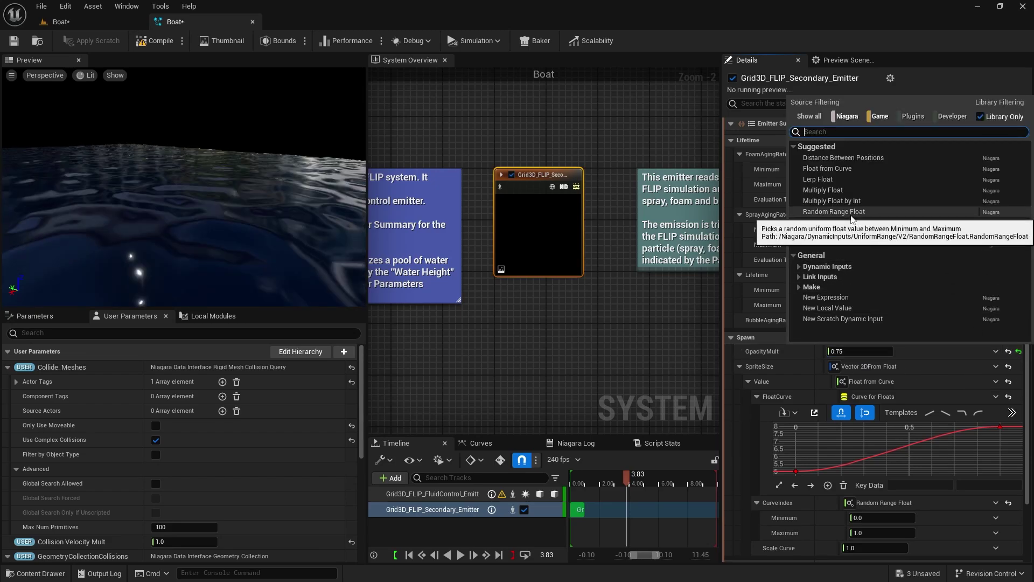
{"action": "key", "text": "Escape"}
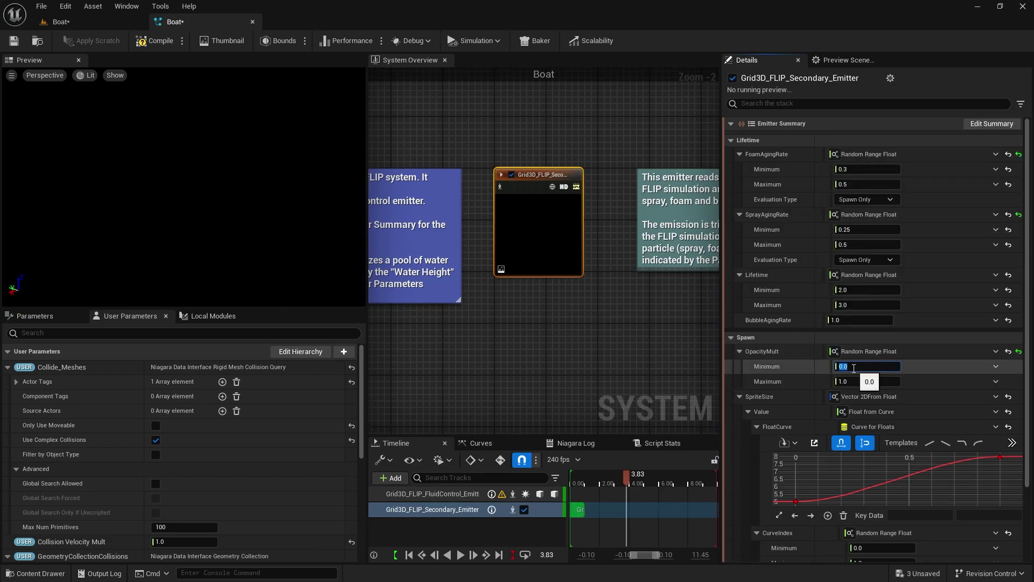
{"action": "type", "text": "5"}
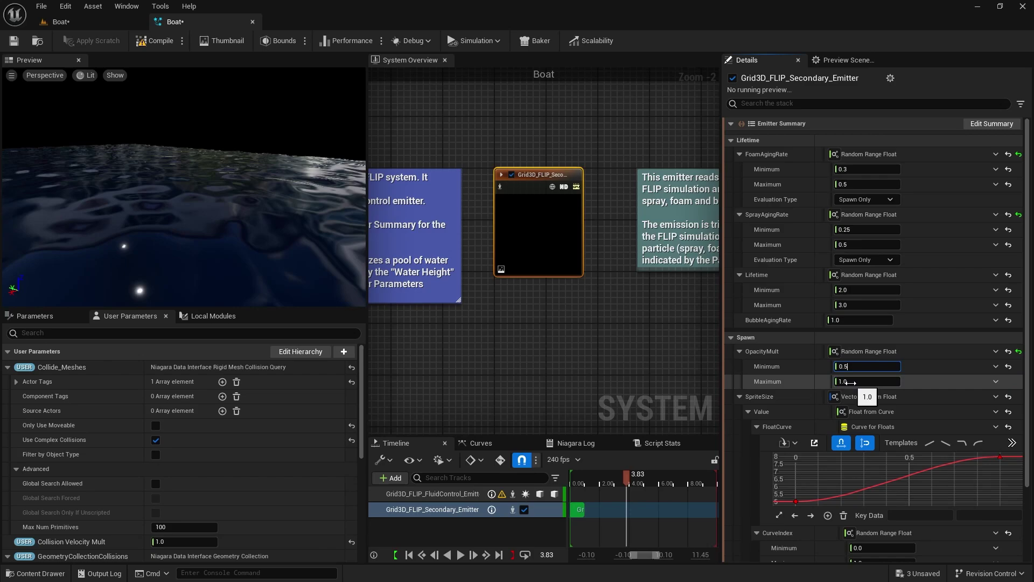
{"action": "left_click", "coordinate": [851, 381]}
{"action": "type", "text": "0.75"}
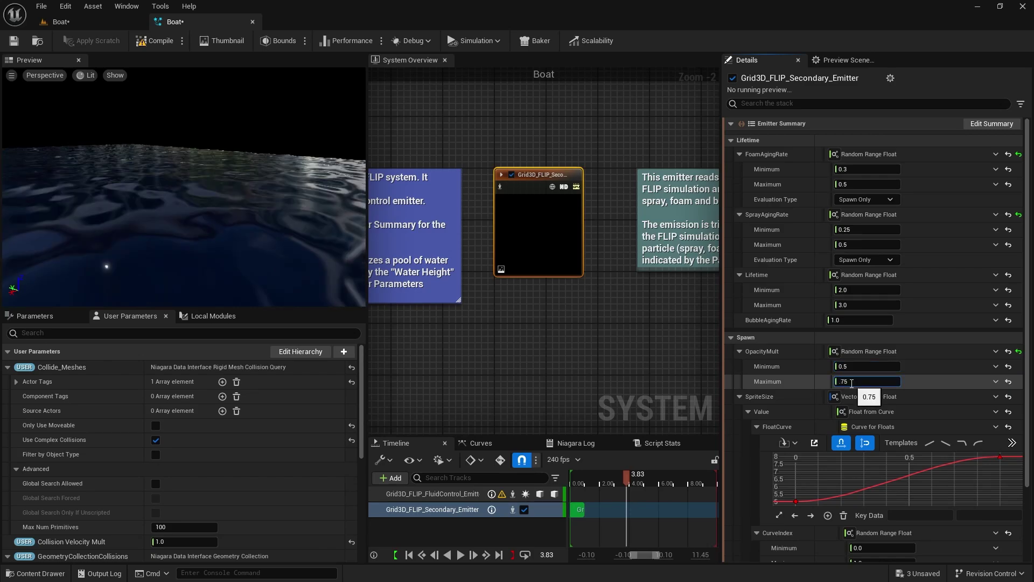
{"action": "key", "text": "Return"}
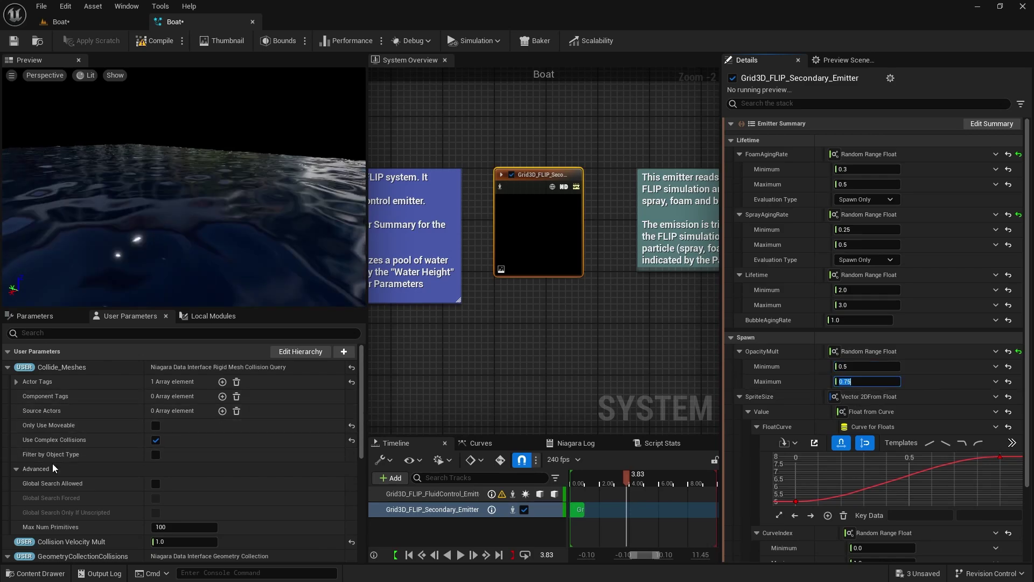
{"action": "left_click", "coordinate": [759, 381]}
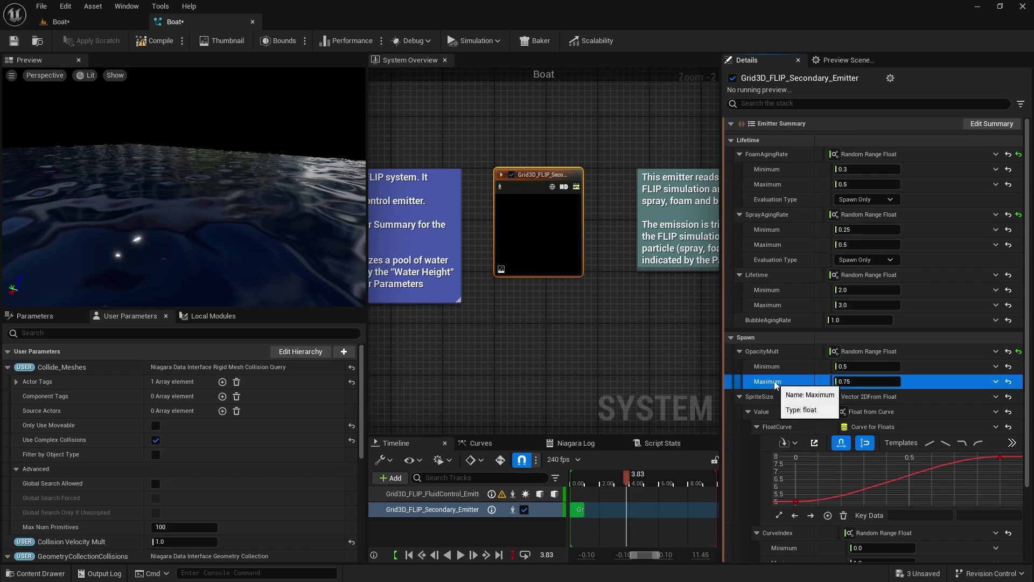
Step: Set the Scale Curve value to 0.75 and go back to the Boat level
{"action": "scroll", "coordinate": [780, 376], "scroll_direction": "down", "scroll_amount": 2}
{"action": "scroll", "coordinate": [779, 377], "scroll_direction": "down", "scroll_amount": 2}
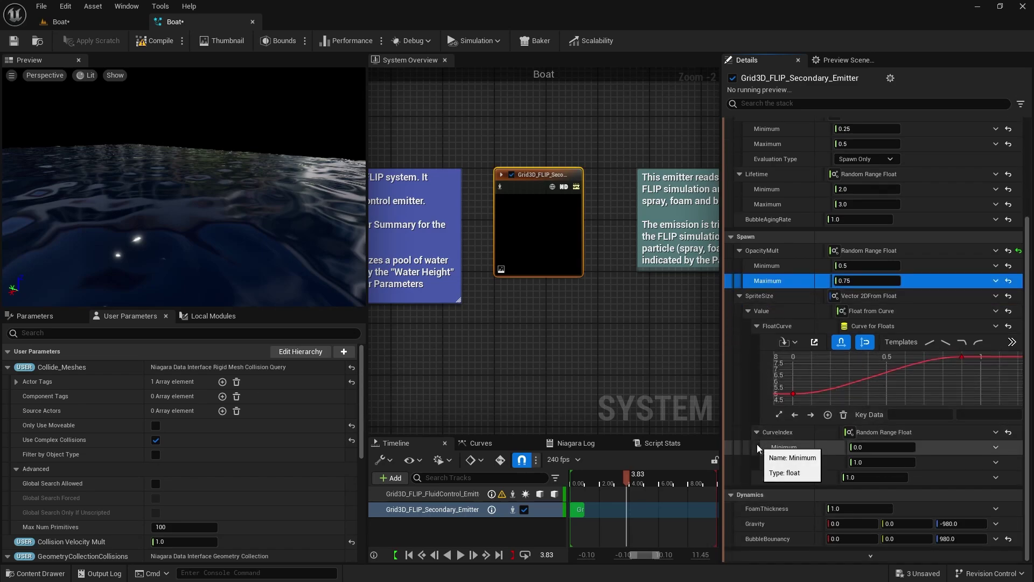
{"action": "left_click", "coordinate": [876, 481]}
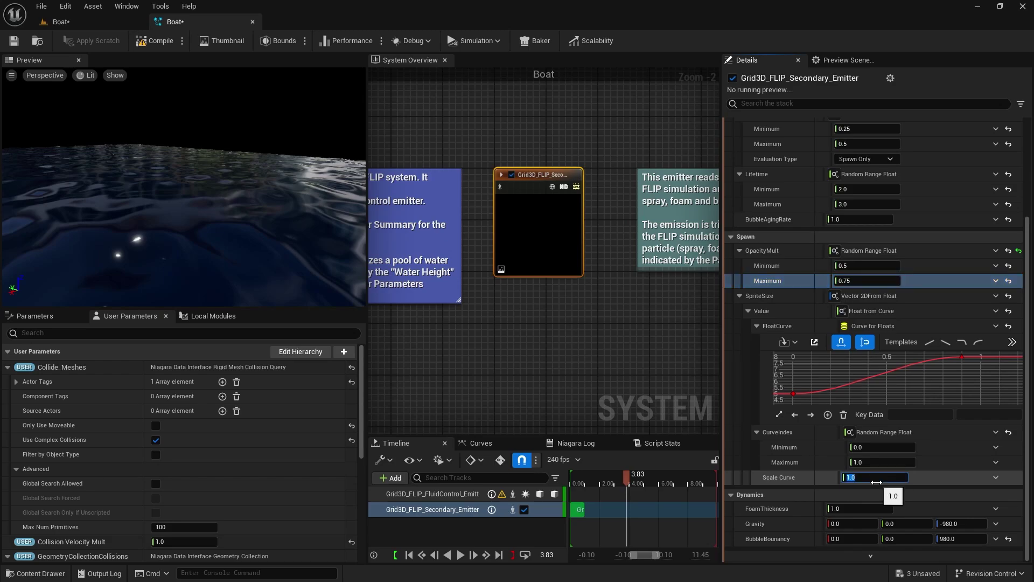
{"action": "key", "text": "BackSpace"}
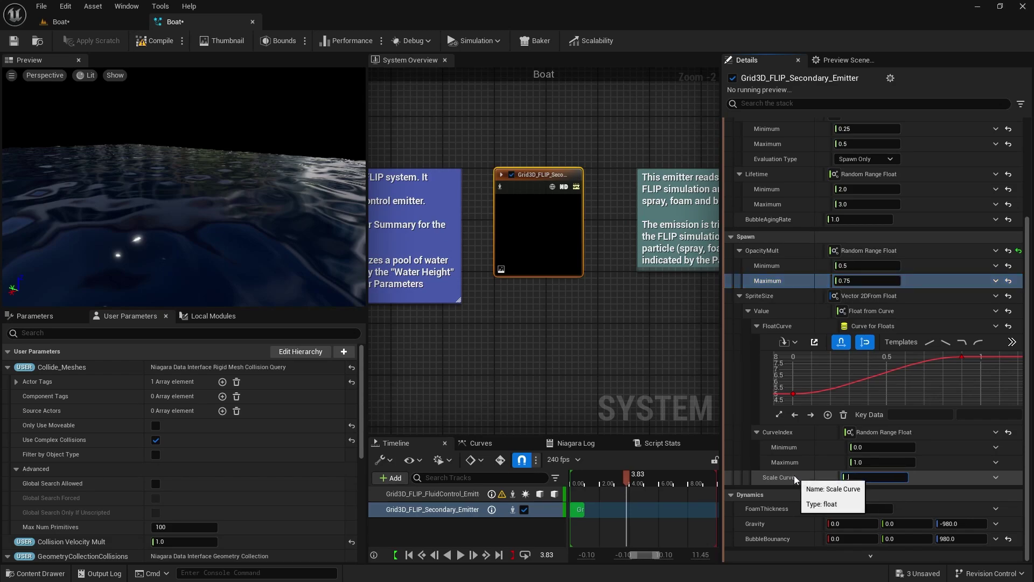
{"action": "type", "text": "0.75"}
{"action": "key", "text": "Return"}
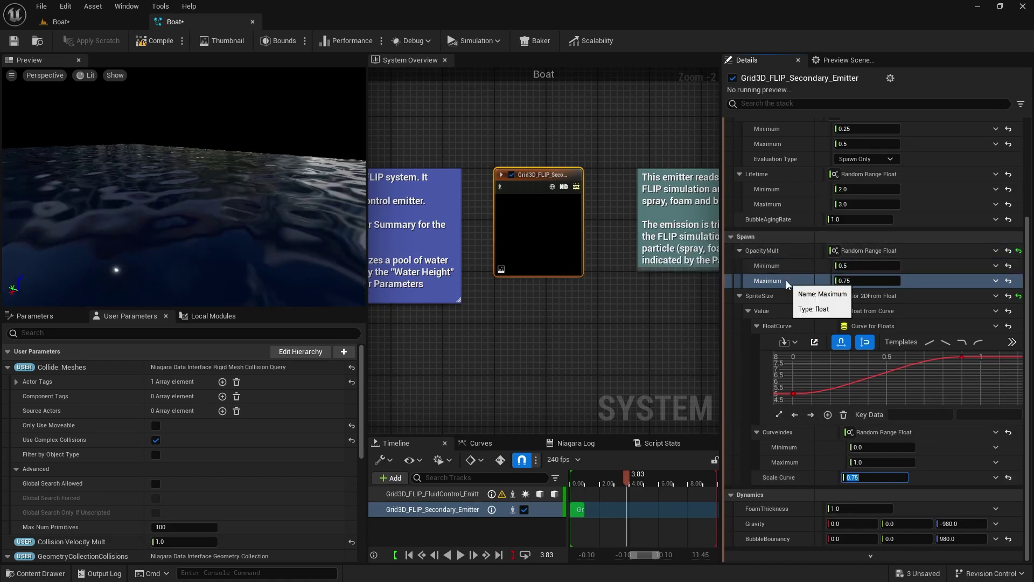
{"action": "left_click", "coordinate": [75, 24]}
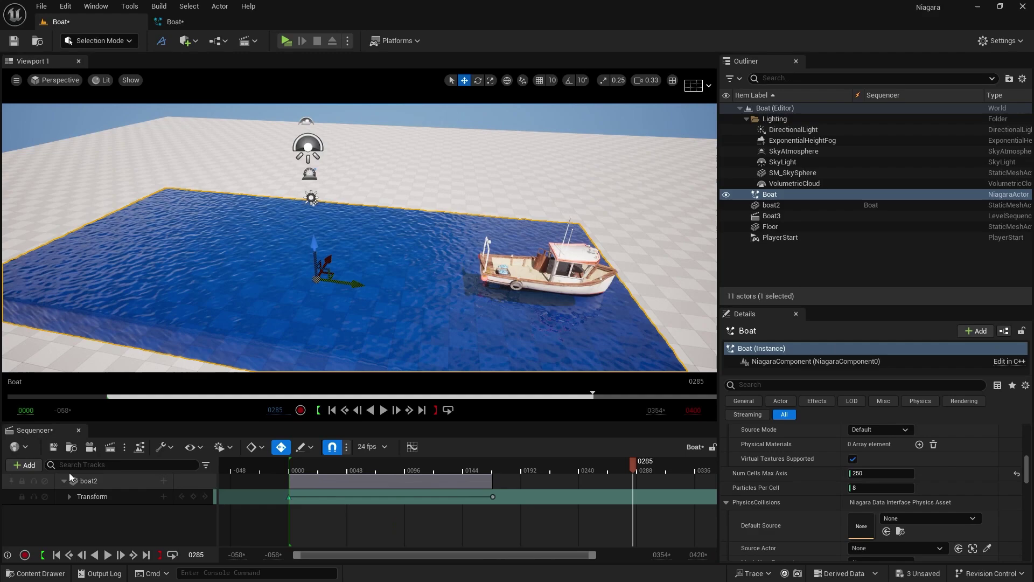
Step: Play boat2's run from frame 0000, pause to inspect the wake, then rewind to the start
{"action": "left_click", "coordinate": [56, 555]}
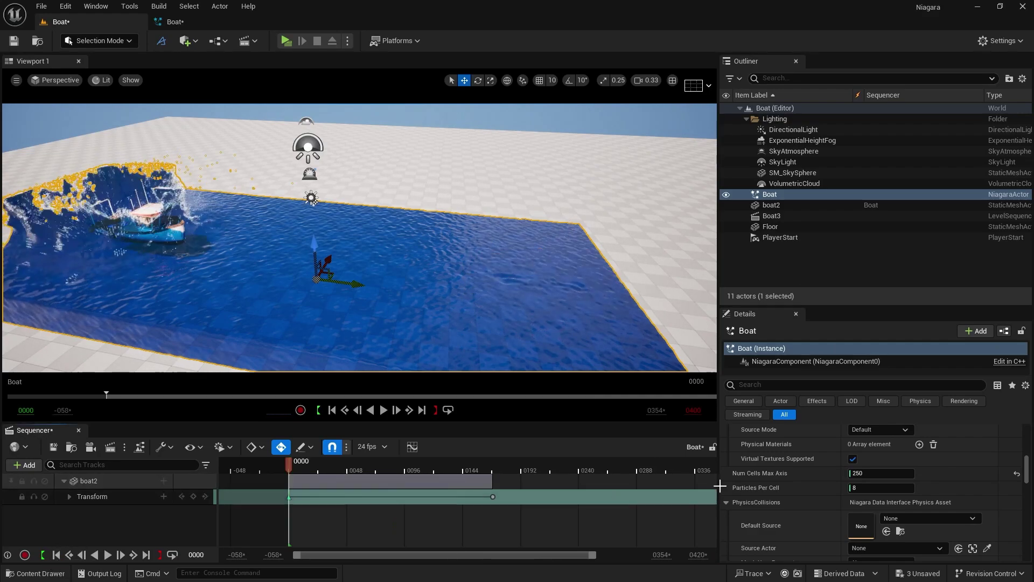
{"action": "left_click", "coordinate": [866, 473]}
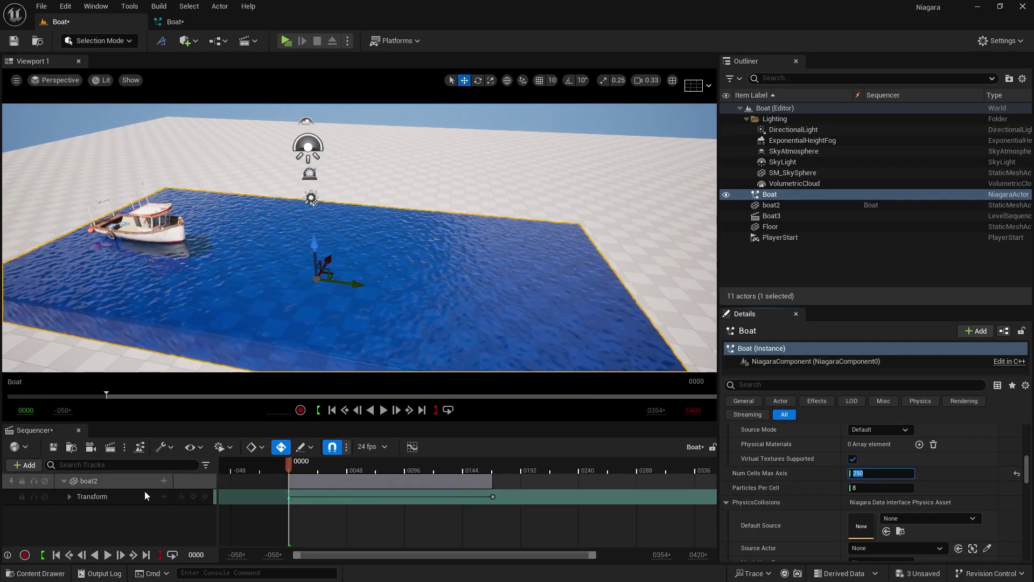
{"action": "left_click", "coordinate": [114, 555]}
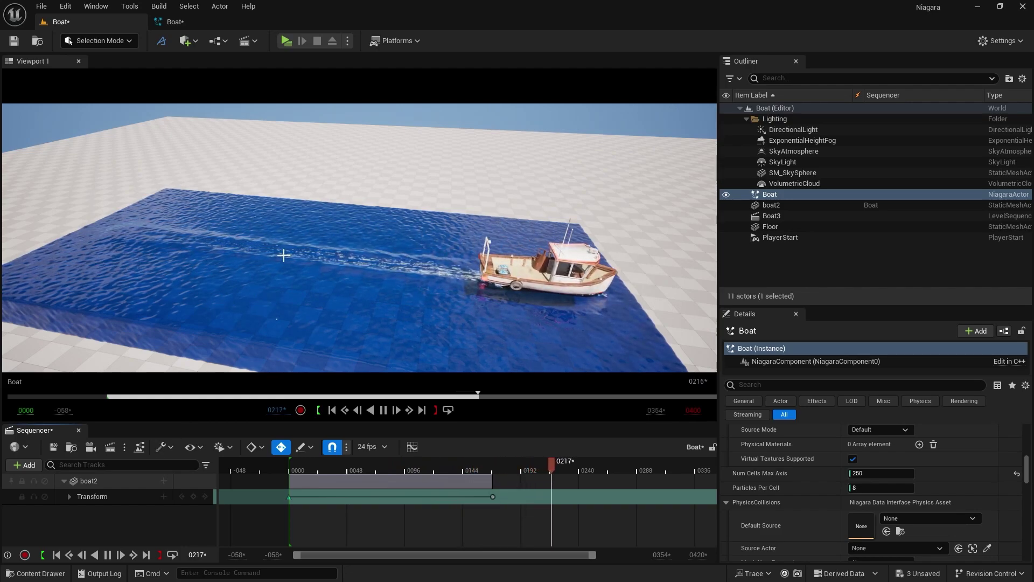
{"action": "left_click", "coordinate": [108, 555]}
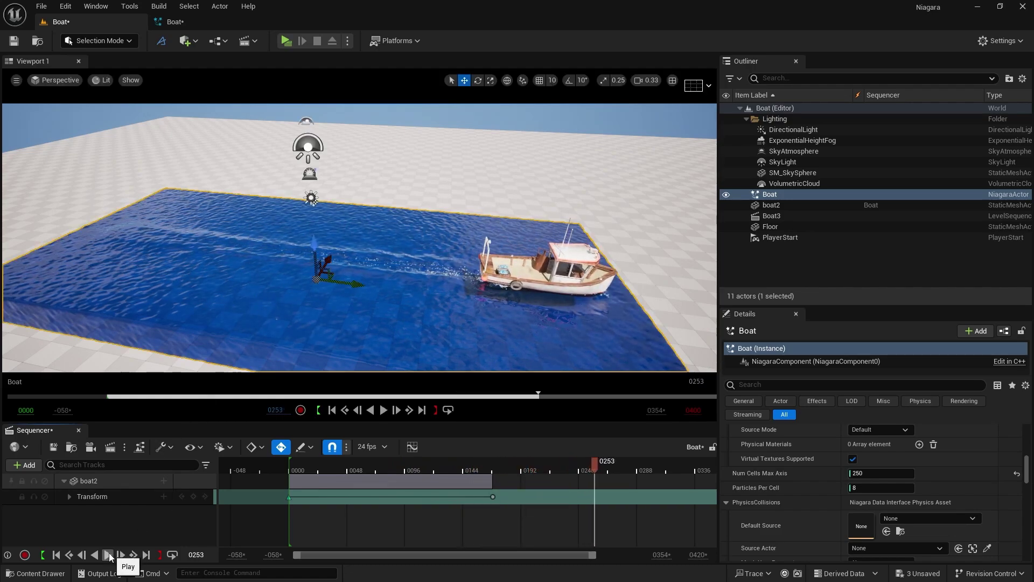
{"action": "left_click", "coordinate": [56, 555]}
{"action": "left_click", "coordinate": [186, 19]}
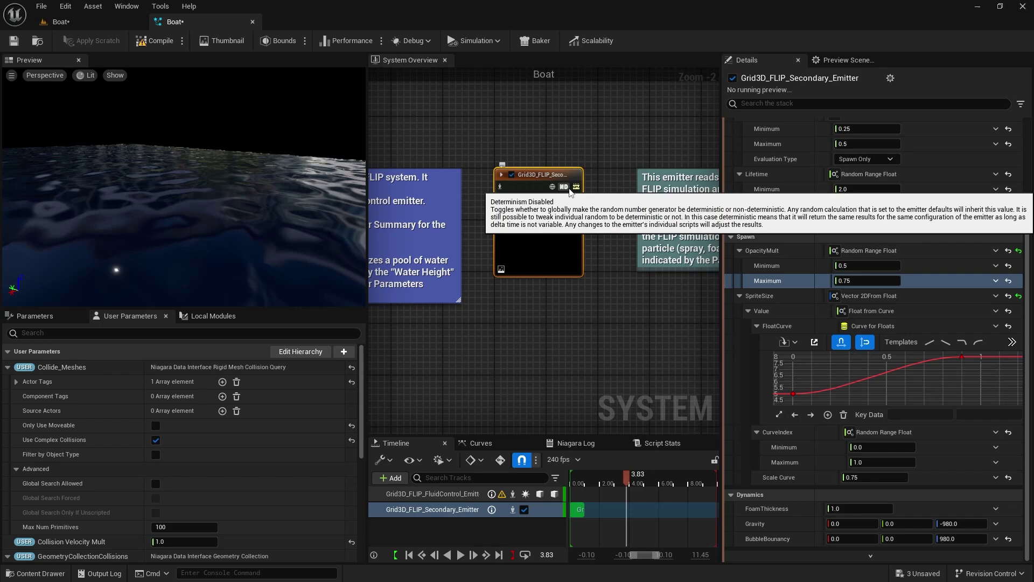
Step: Set EmissionMult to 3.0 in the Find Secondary Emission Points settings
{"action": "left_click", "coordinate": [500, 176]}
{"action": "scroll", "coordinate": [637, 350], "scroll_direction": "up", "scroll_amount": 2}
{"action": "left_click", "coordinate": [463, 315]}
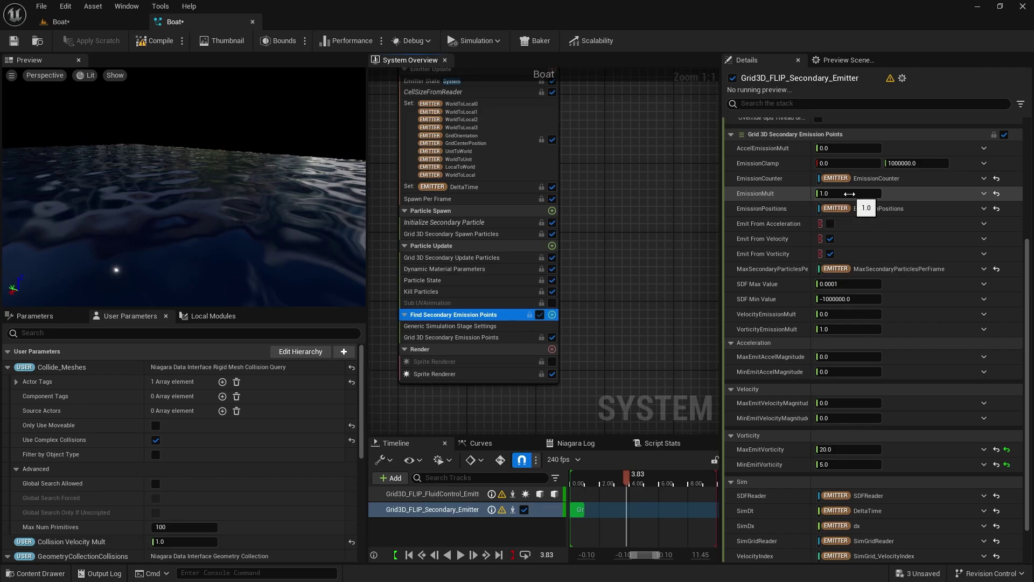
{"action": "left_click", "coordinate": [850, 194]}
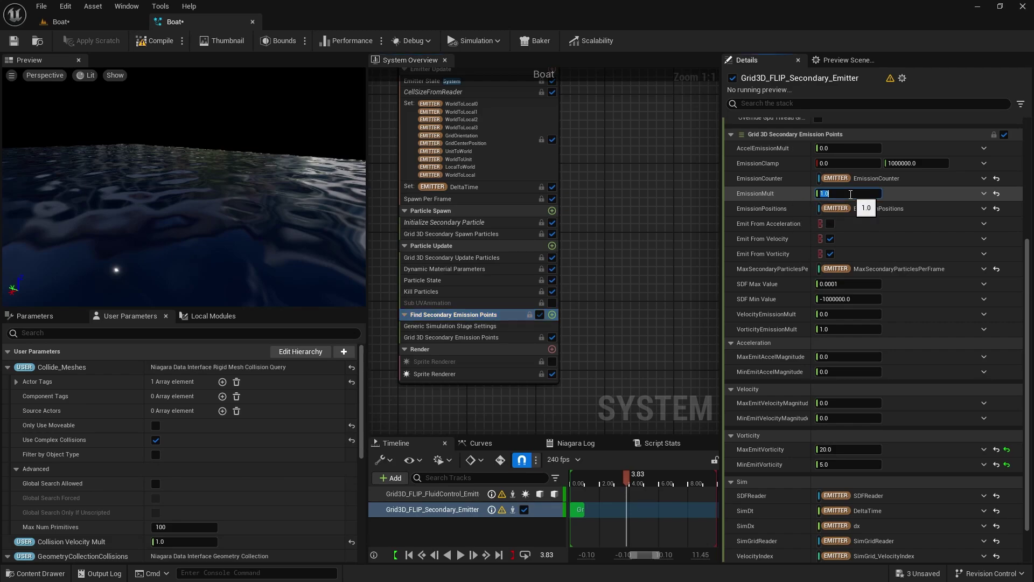
{"action": "type", "text": "3"}
{"action": "key", "text": "Return"}
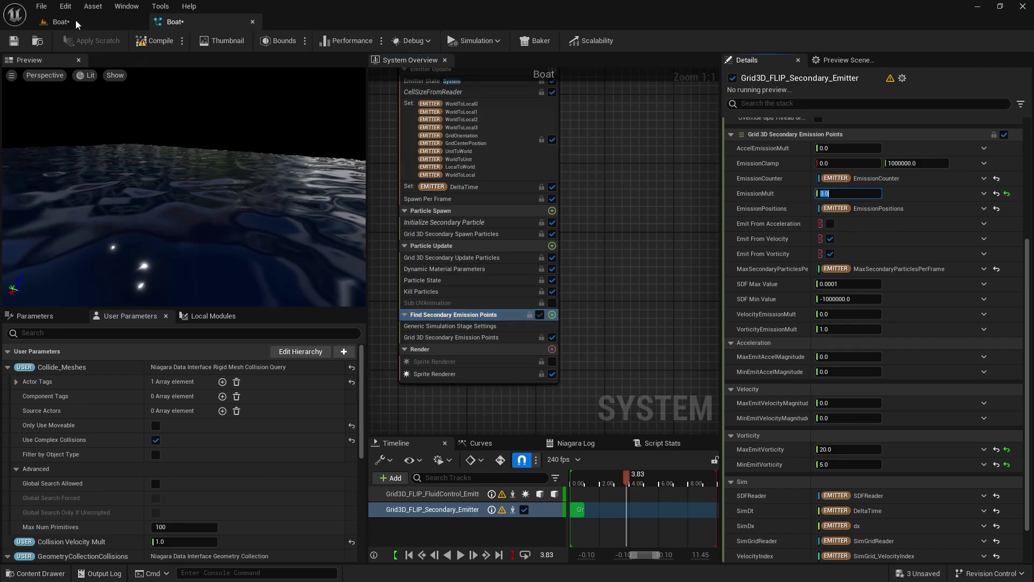
Step: Save all modified assets and return to the Boat level
{"action": "left_click", "coordinate": [66, 7]}
{"action": "mouse_move", "coordinate": [42, 6]}
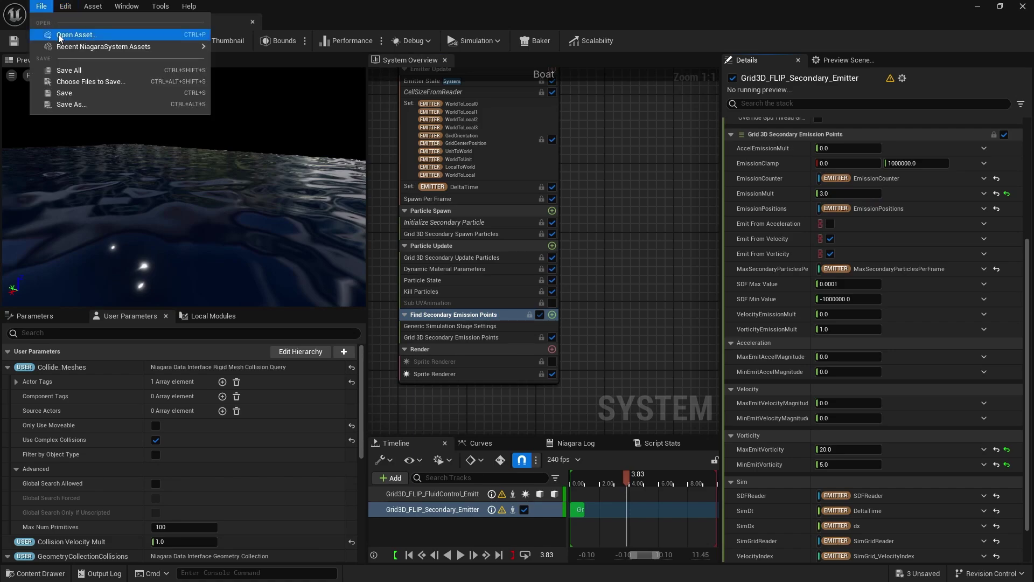
{"action": "left_click", "coordinate": [69, 70]}
{"action": "left_click", "coordinate": [60, 21]}
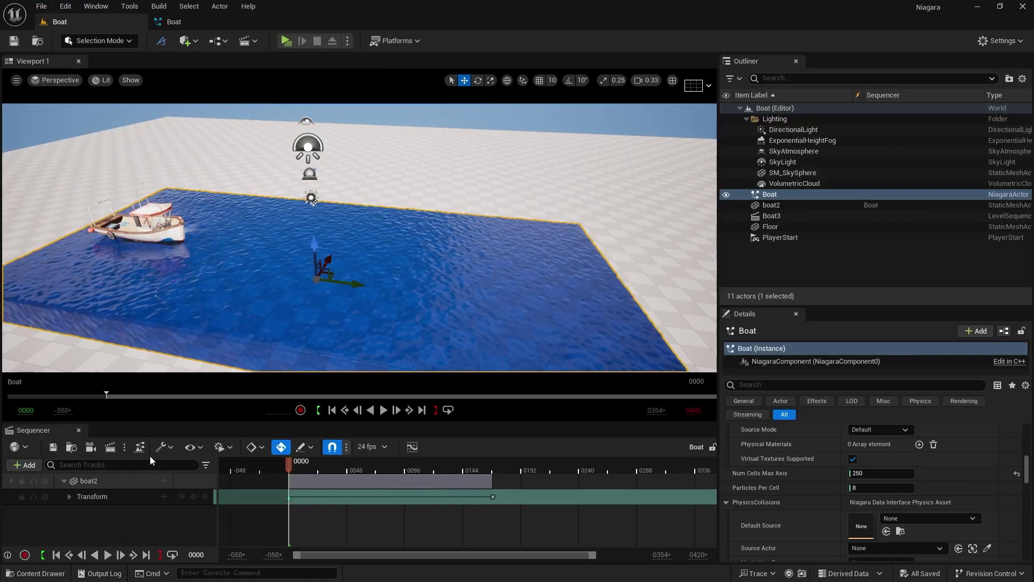
Step: Play the boat animation twice, pausing at frames 0215 and 0159 to check the new foam
{"action": "left_click", "coordinate": [108, 555]}
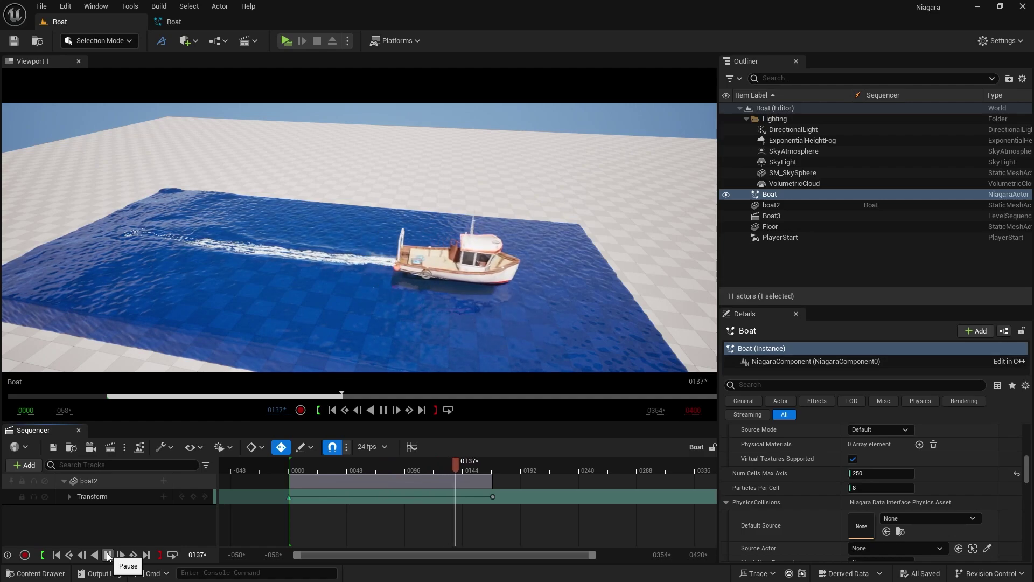
{"action": "left_click", "coordinate": [108, 555]}
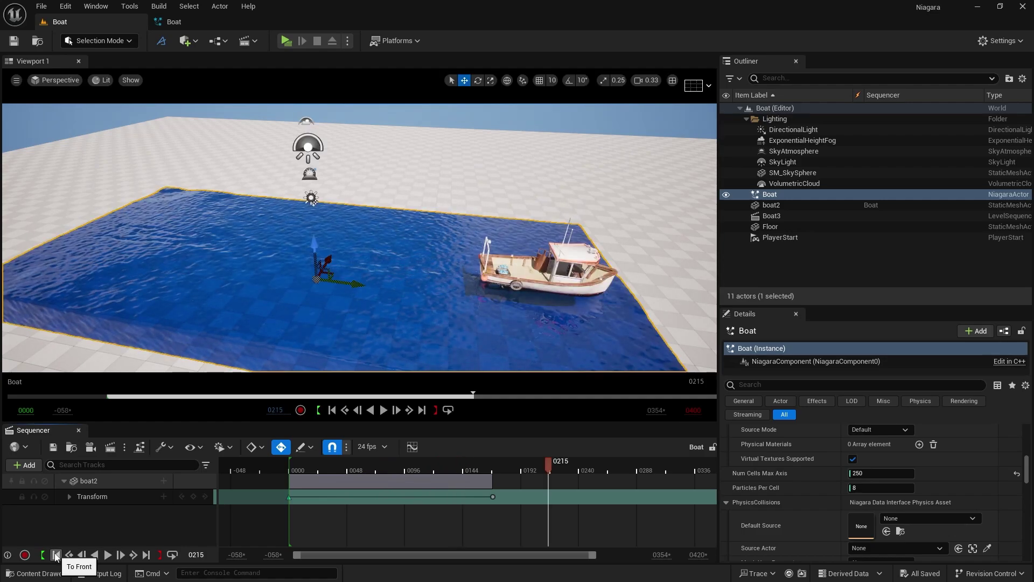
{"action": "left_click", "coordinate": [55, 555]}
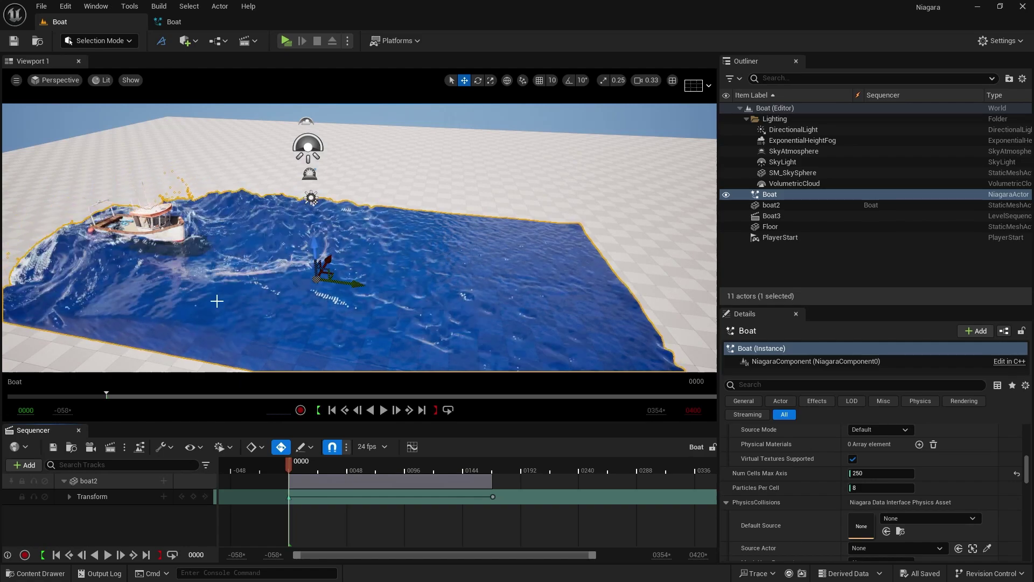
{"action": "left_click", "coordinate": [108, 555]}
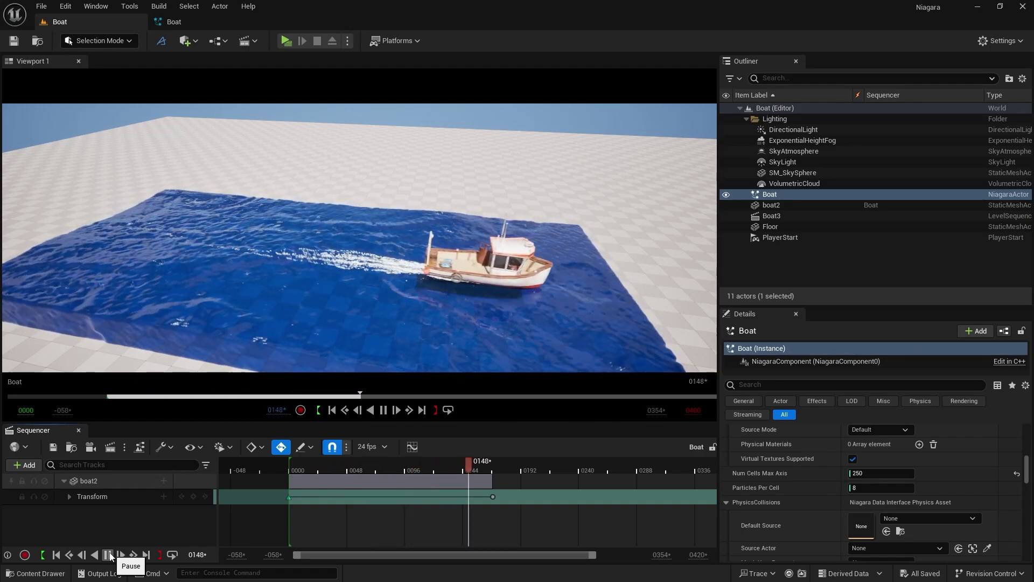
{"action": "left_click", "coordinate": [108, 555]}
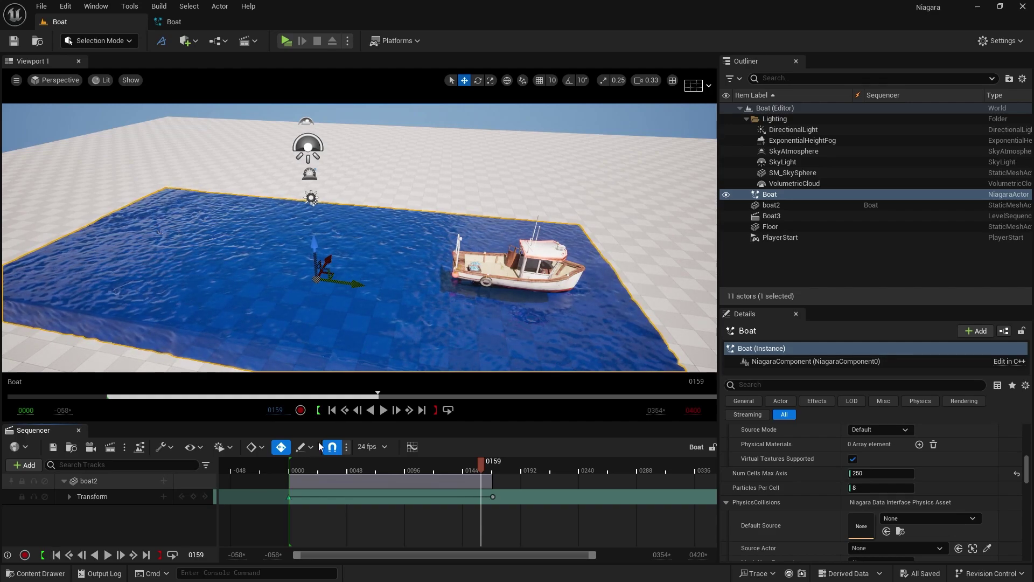
Step: Scrub back to frame 0002 and select boat2, then the Boat fluid actor
{"action": "left_click_drag", "start_coordinate": [480, 465], "coordinate": [289, 464]}
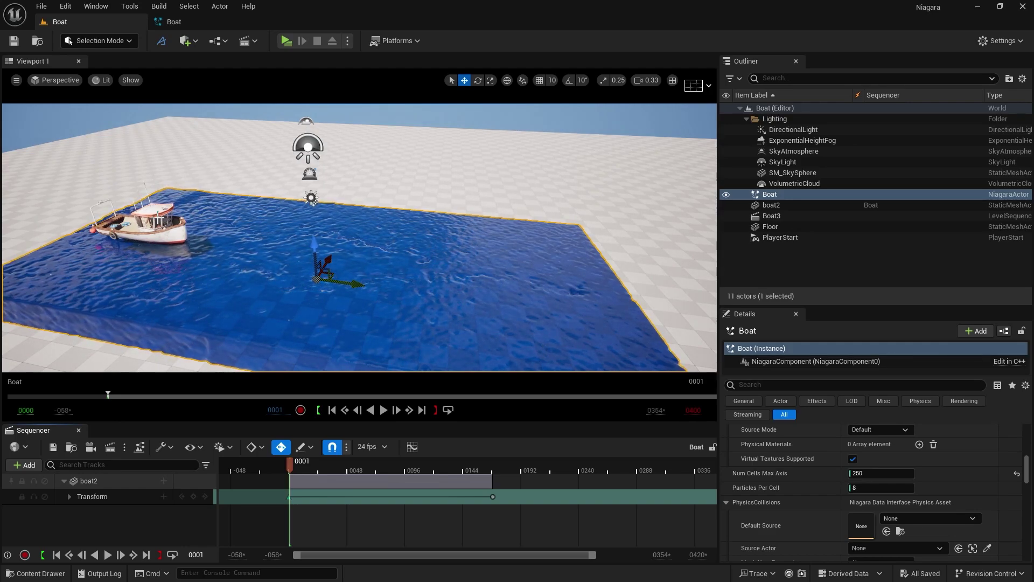
{"action": "left_click", "coordinate": [89, 480]}
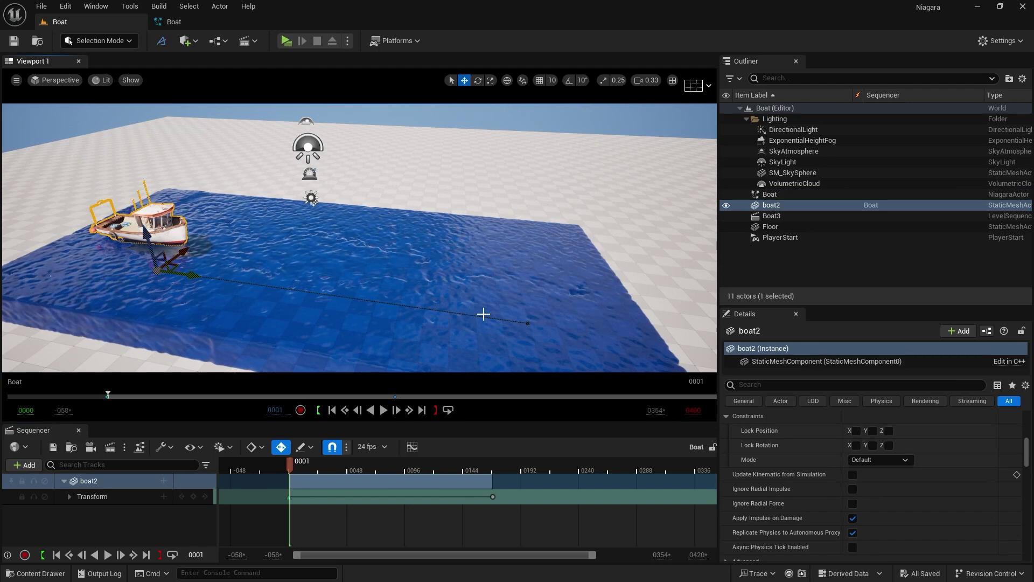
{"action": "left_click", "coordinate": [738, 193]}
Step: Select the FluidControl emitter and raise Collision Velocity Mult from 1.0 to 3.0
{"action": "left_click", "coordinate": [211, 27]}
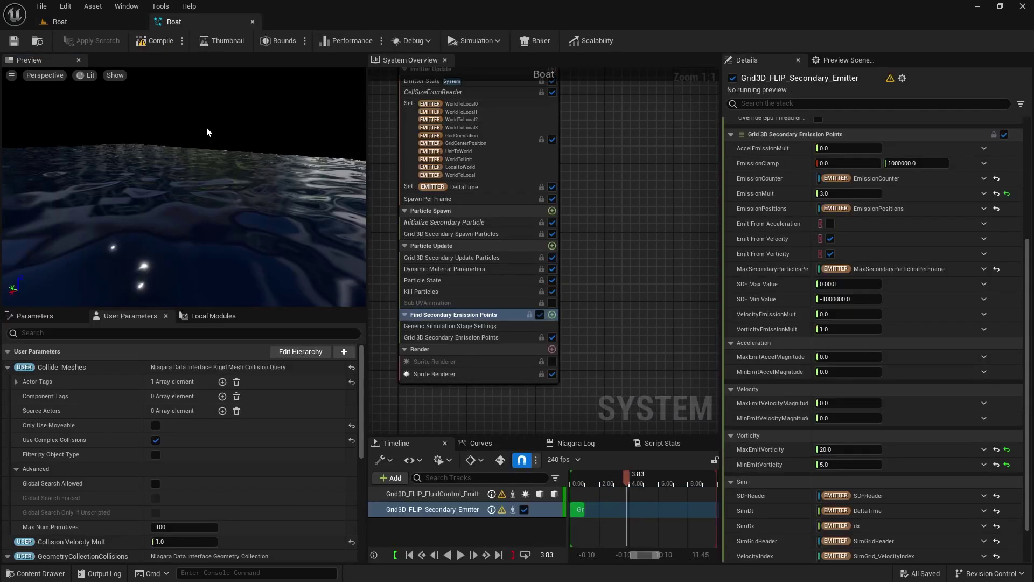
{"action": "left_click", "coordinate": [41, 6]}
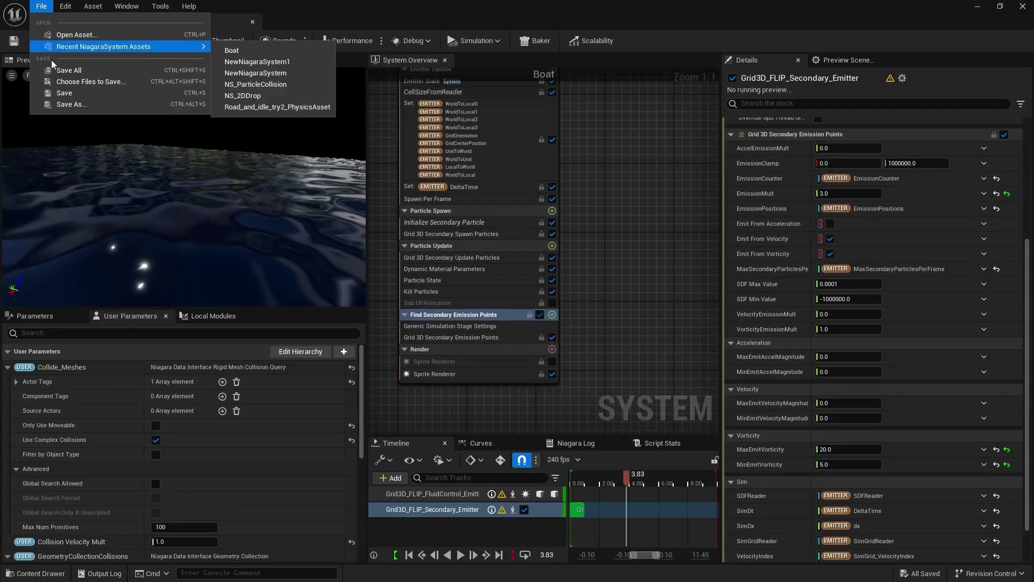
{"action": "left_click", "coordinate": [85, 76]}
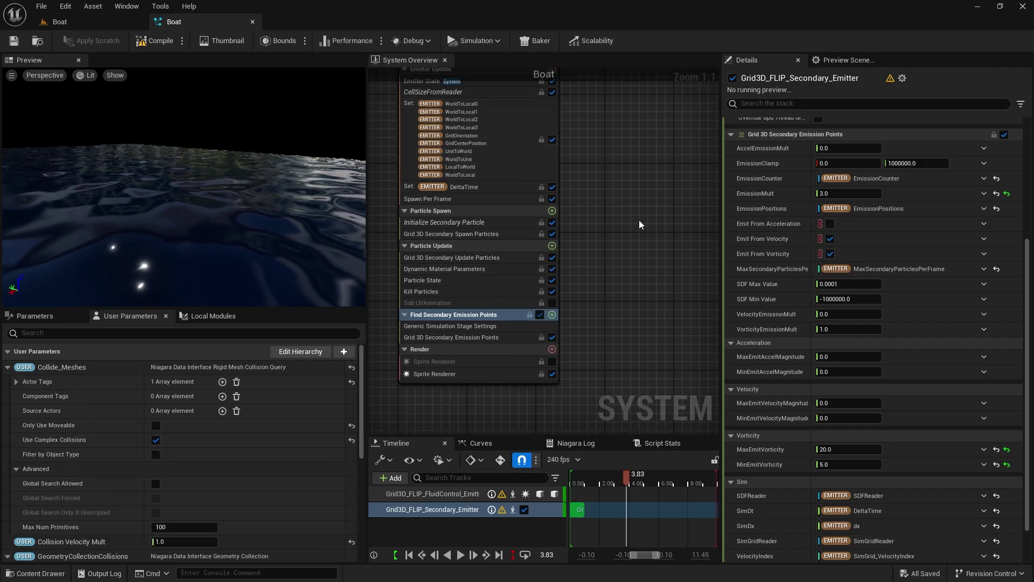
{"action": "scroll", "coordinate": [502, 245], "scroll_direction": "down", "scroll_amount": 4}
{"action": "scroll", "coordinate": [462, 174], "scroll_direction": "up", "scroll_amount": 3}
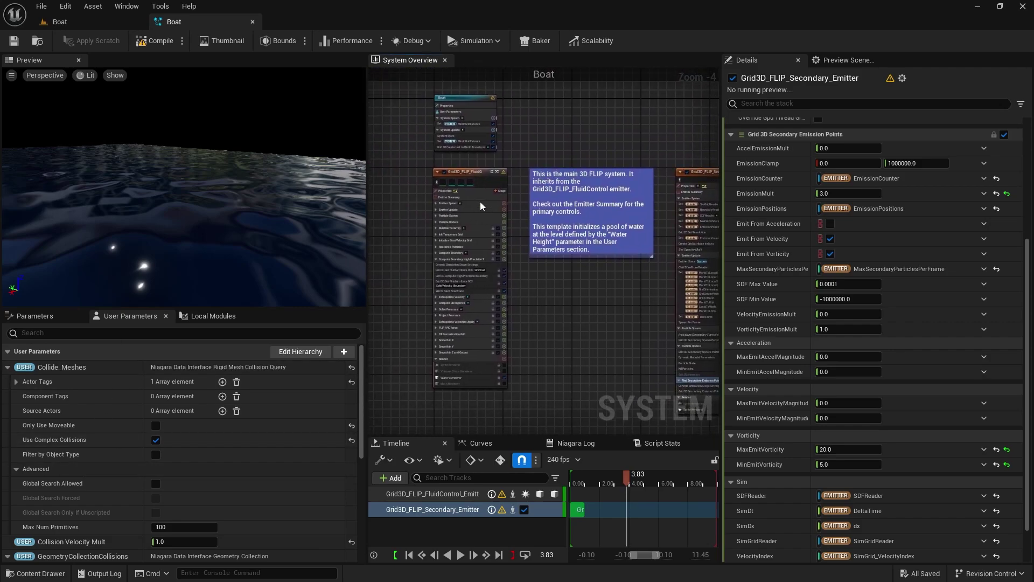
{"action": "left_click", "coordinate": [463, 174]}
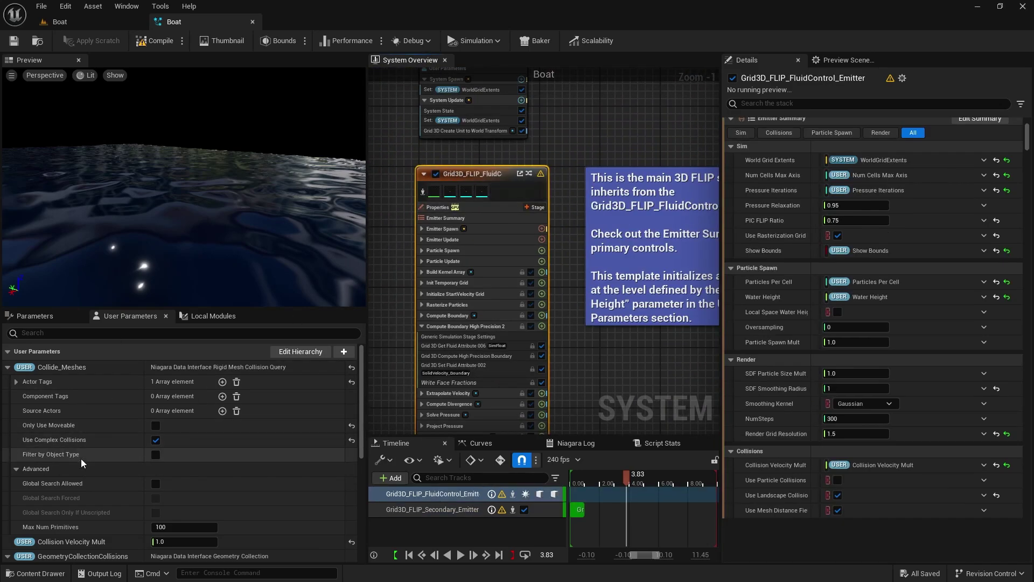
{"action": "scroll", "coordinate": [81, 458], "scroll_direction": "down", "scroll_amount": 5}
{"action": "scroll", "coordinate": [81, 459], "scroll_direction": "down", "scroll_amount": 4}
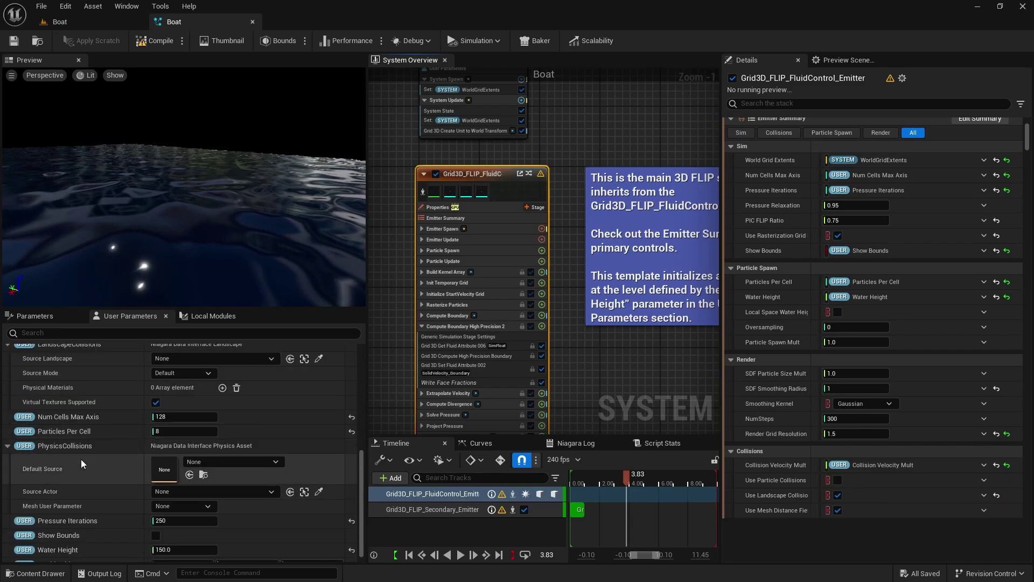
{"action": "scroll", "coordinate": [81, 459], "scroll_direction": "up", "scroll_amount": 5}
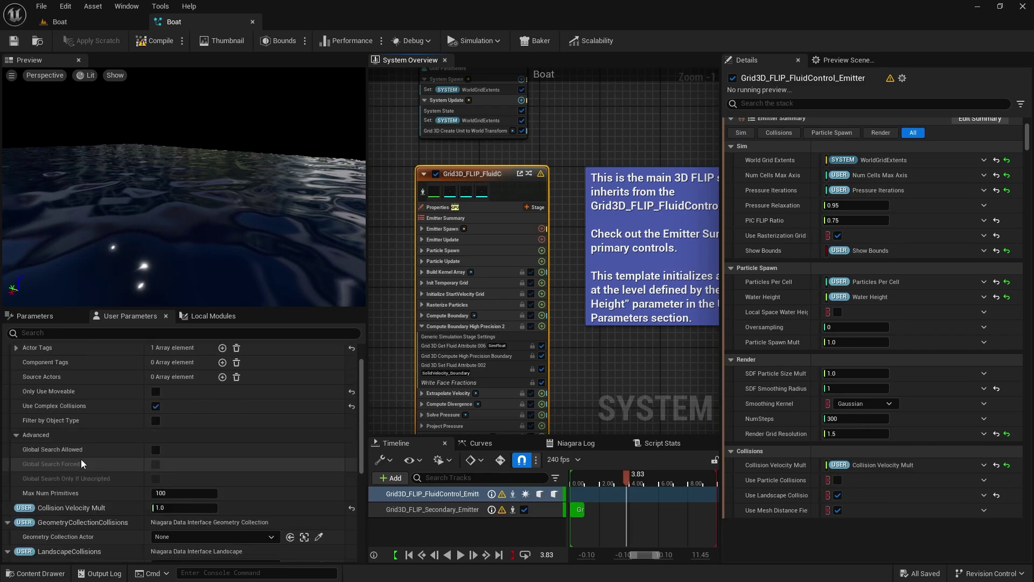
{"action": "scroll", "coordinate": [81, 450], "scroll_direction": "down", "scroll_amount": 1}
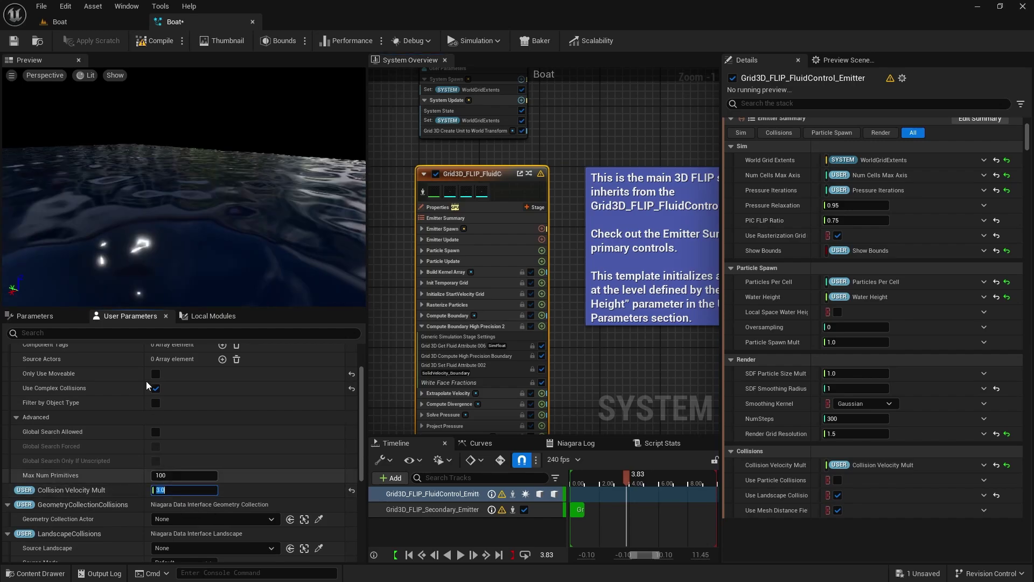
{"action": "left_click", "coordinate": [86, 22]}
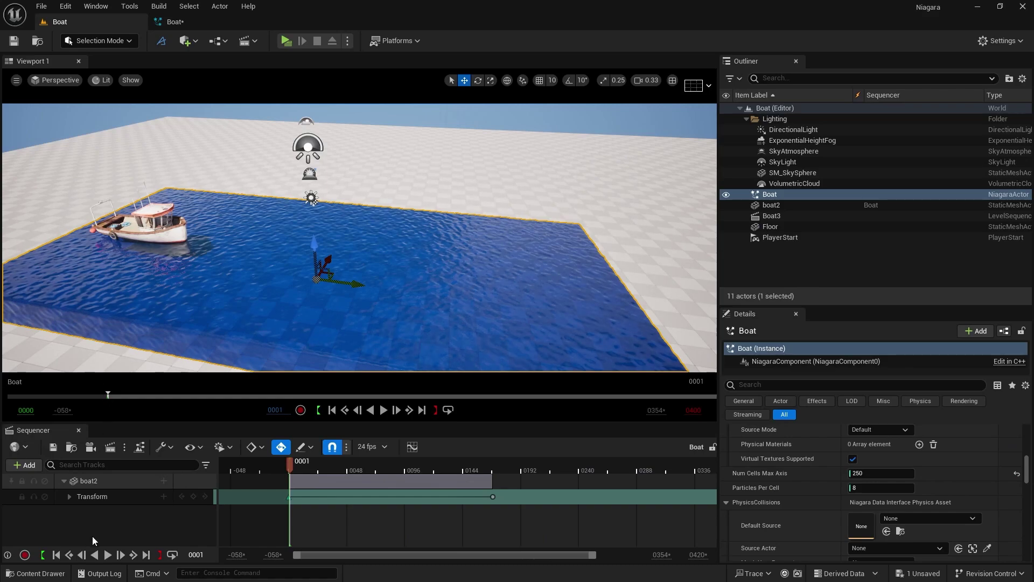
Step: Play boat2's run, pause around frame 139 to inspect the spray, and rewind to frame 0000
{"action": "left_click", "coordinate": [106, 555]}
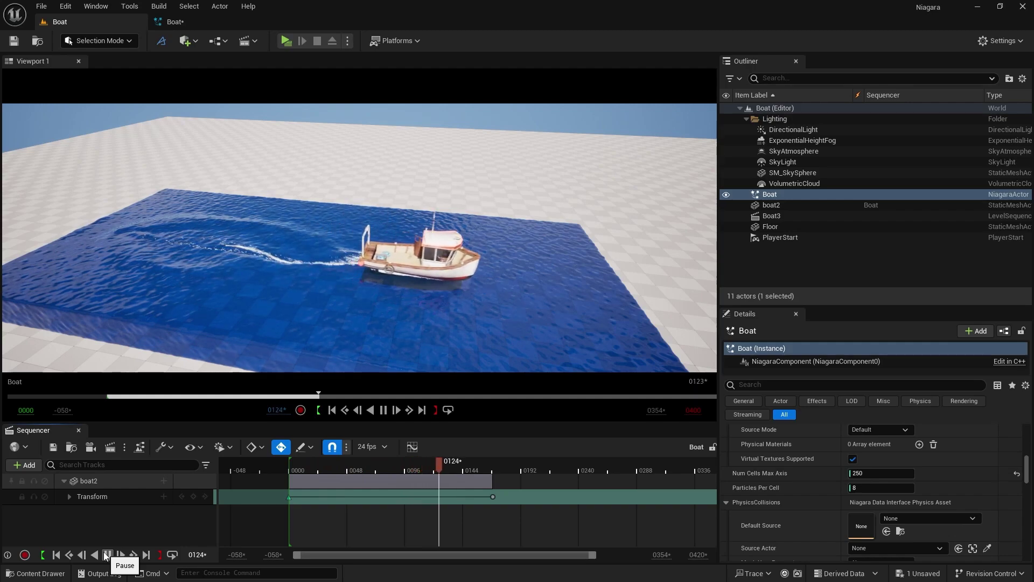
{"action": "left_click", "coordinate": [106, 555]}
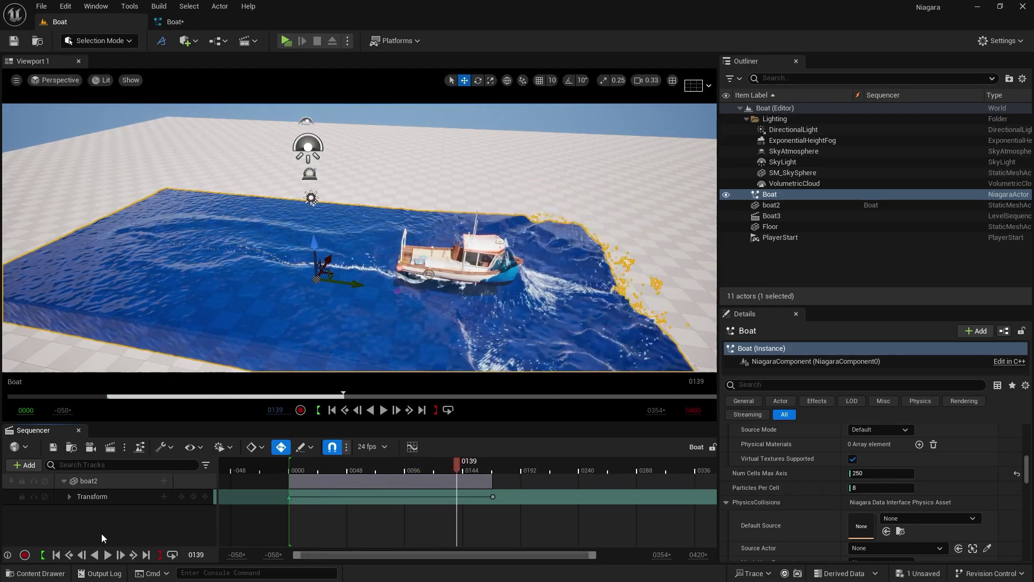
{"action": "left_click", "coordinate": [57, 555]}
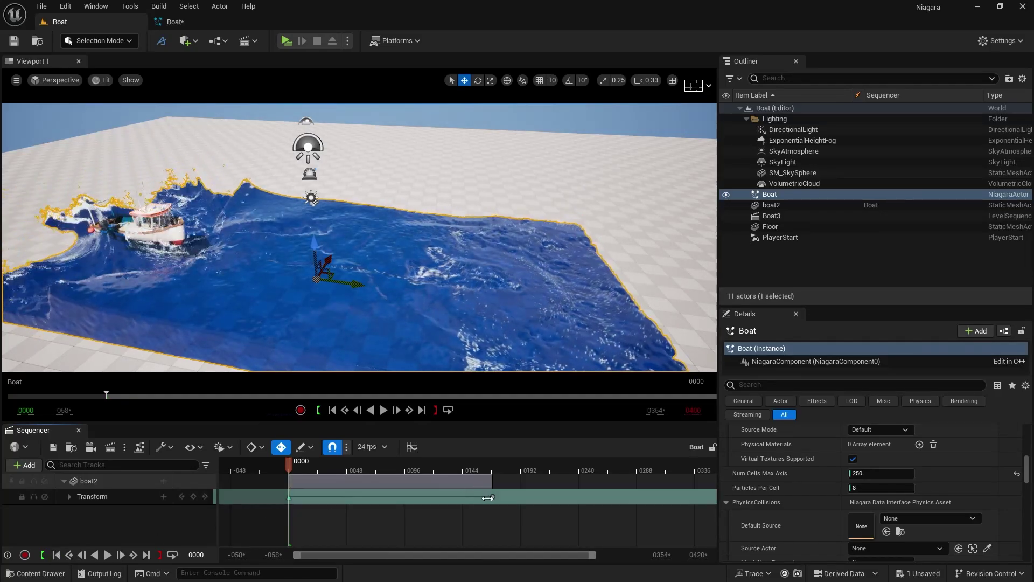
{"action": "left_click", "coordinate": [172, 22]}
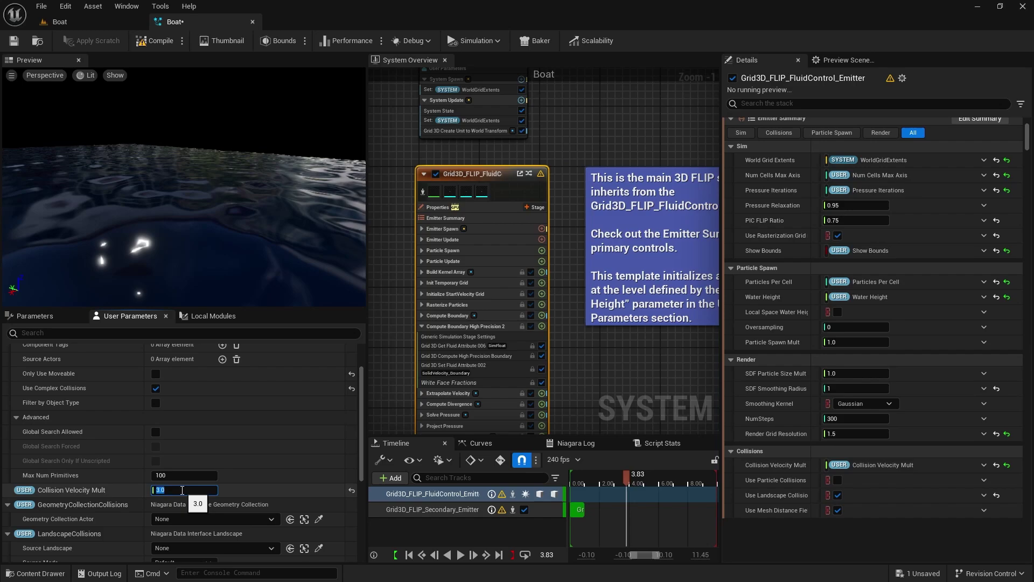
Step: Test Collision Velocity Mult at 10, playing the sequence until frame 0065
{"action": "type", "text": "10"}
{"action": "left_click", "coordinate": [86, 22]}
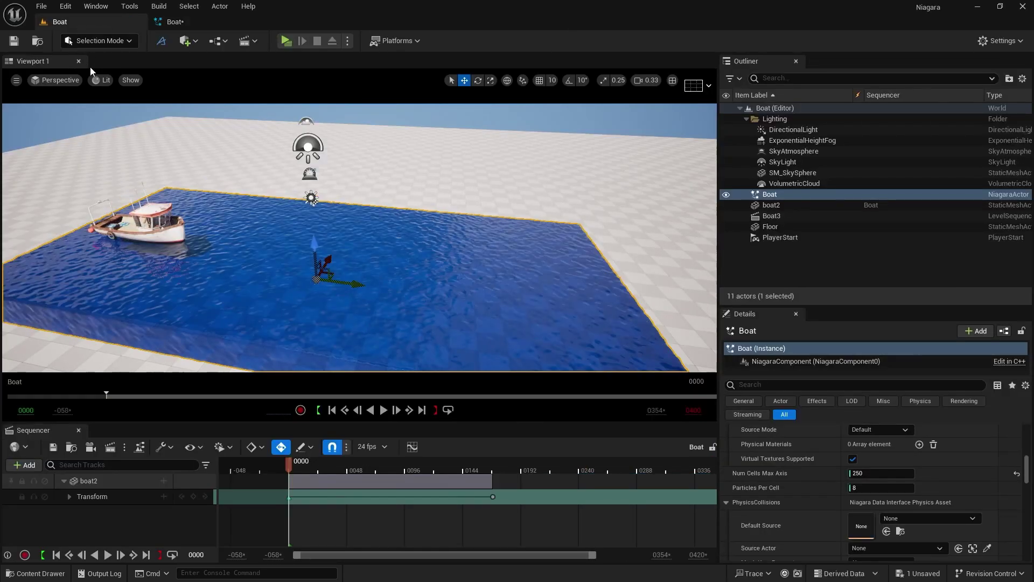
{"action": "left_click", "coordinate": [107, 558]}
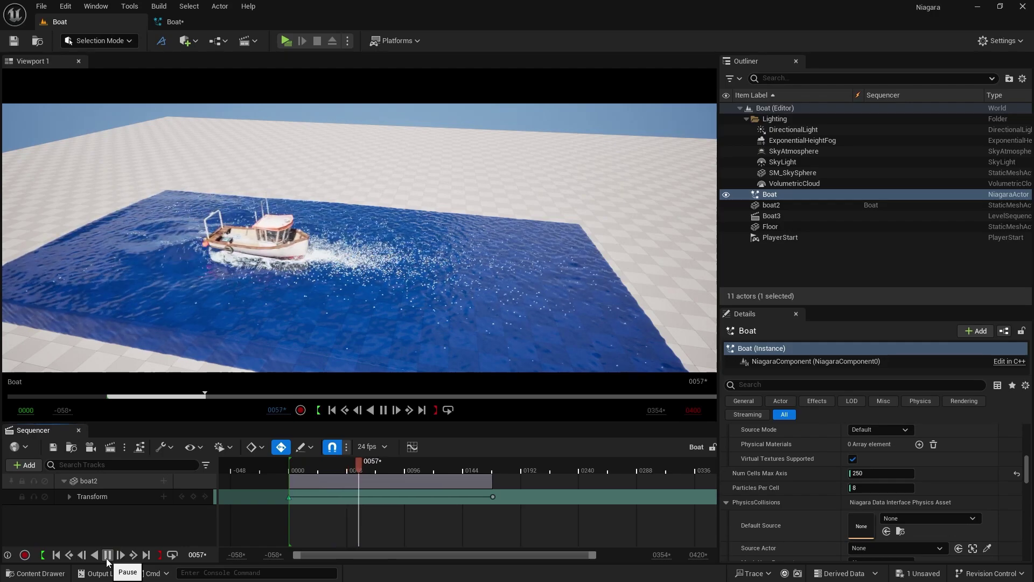
{"action": "left_click", "coordinate": [107, 558]}
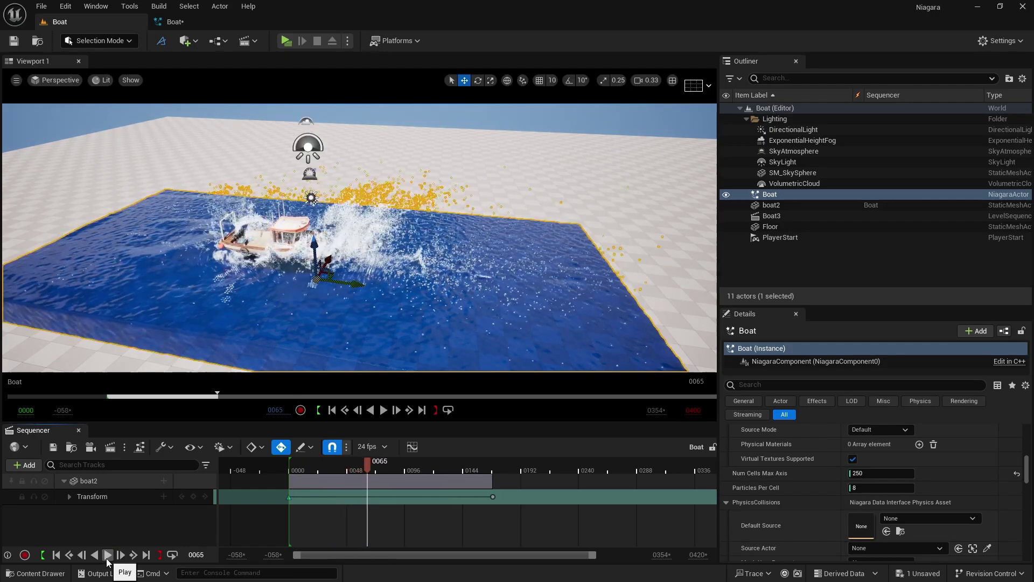
Step: Lower Collision Velocity Mult to 2.0, then select boat2 in the level
{"action": "left_click", "coordinate": [173, 22]}
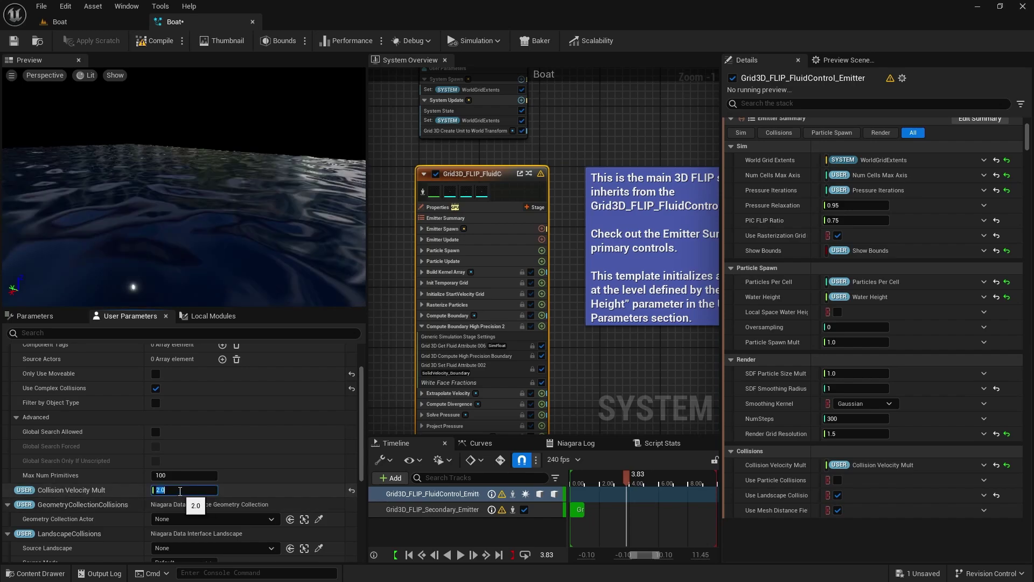
{"action": "left_click", "coordinate": [77, 24]}
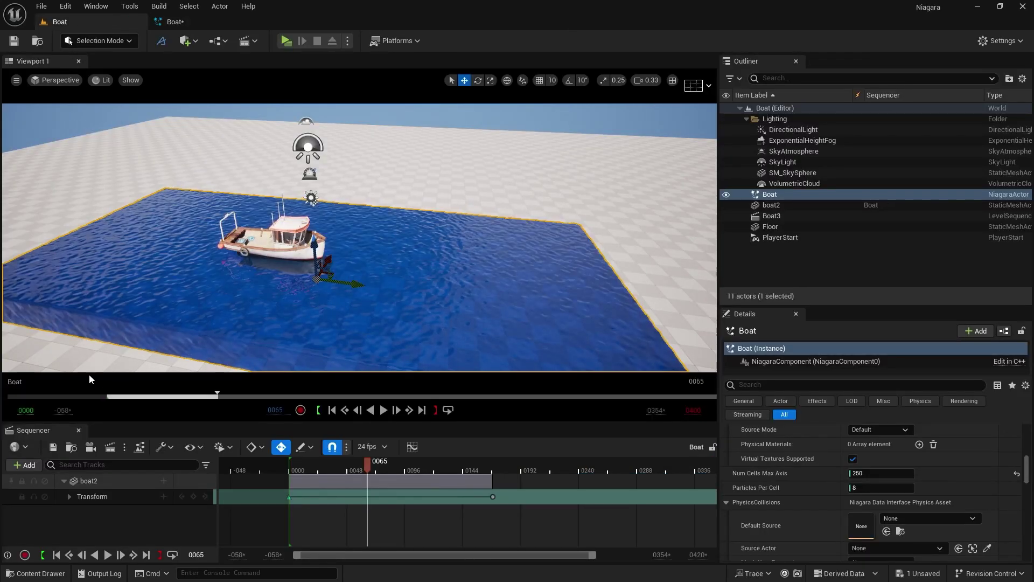
{"action": "left_click", "coordinate": [279, 224]}
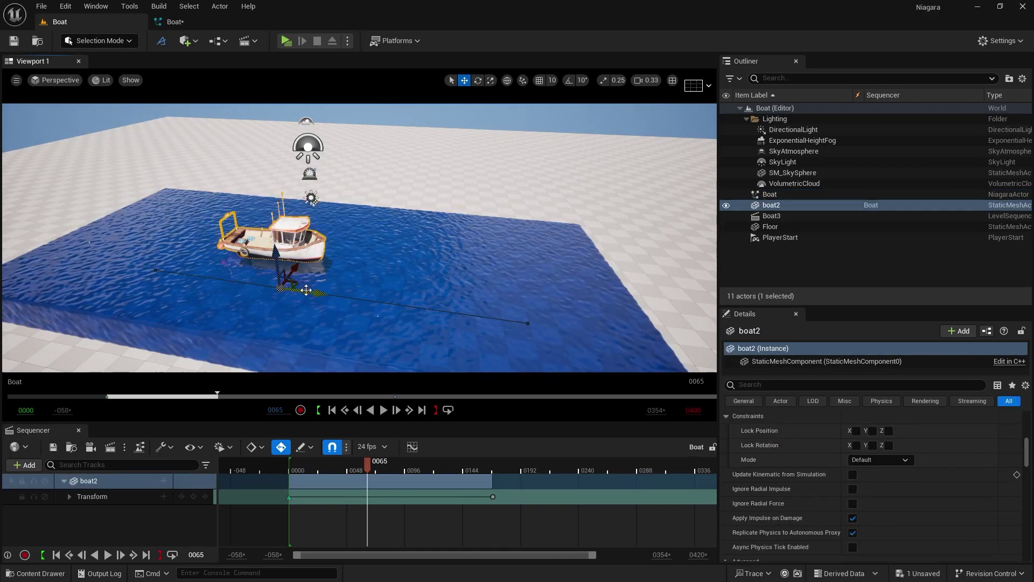
Step: Move boat2 further left at frame 0065, then key its Rotation at frame 0000
{"action": "left_click_drag", "start_coordinate": [307, 290], "coordinate": [95, 311]}
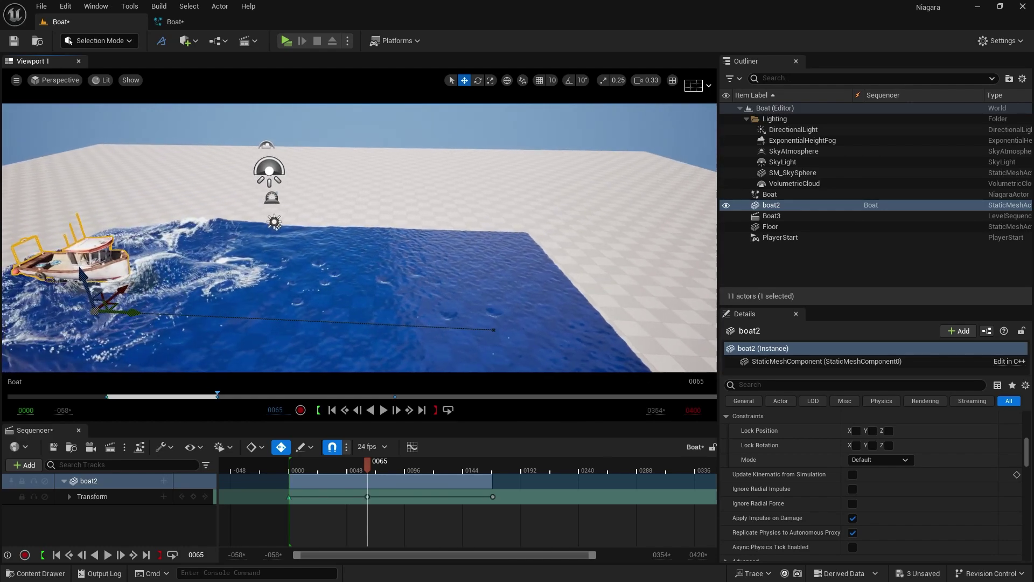
{"action": "mouse_move", "coordinate": [100, 291]}
{"action": "right_mouse_down"}
{"action": "mouse_move", "coordinate": [70, 296]}
{"action": "mouse_move", "coordinate": [99, 290]}
{"action": "right_mouse_up"}
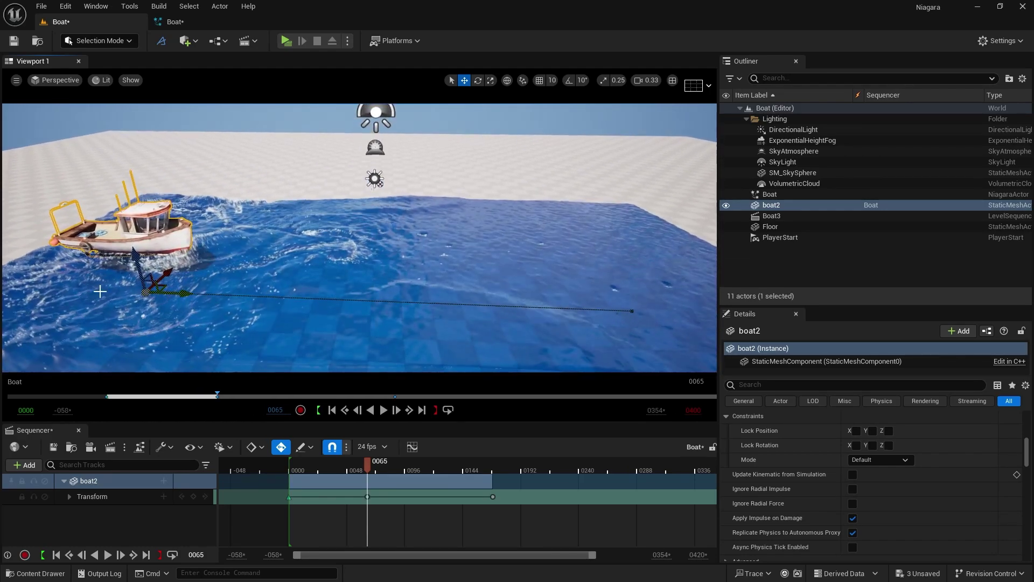
{"action": "left_click", "coordinate": [70, 496]}
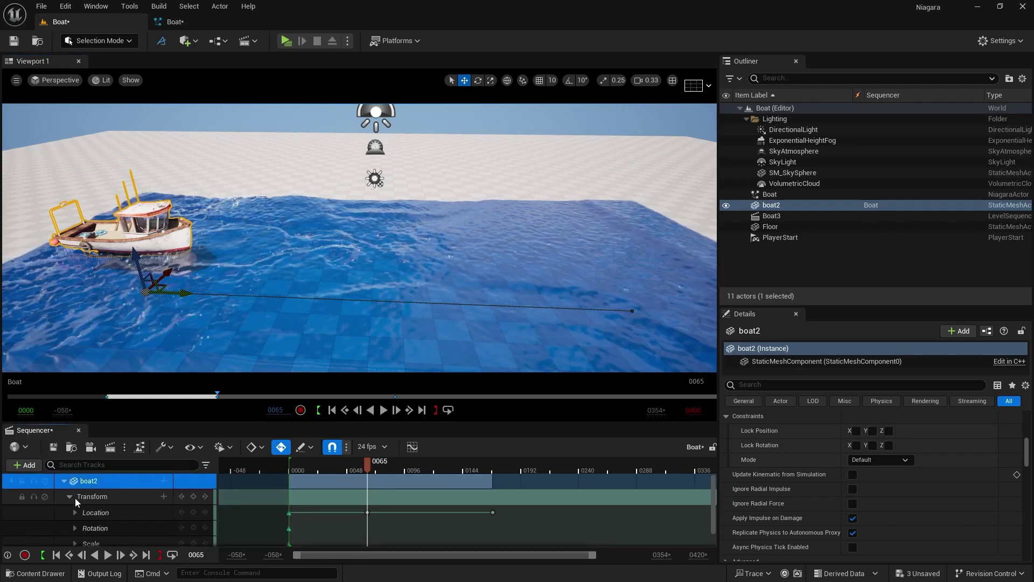
{"action": "scroll", "coordinate": [114, 508], "scroll_direction": "down", "scroll_amount": 1}
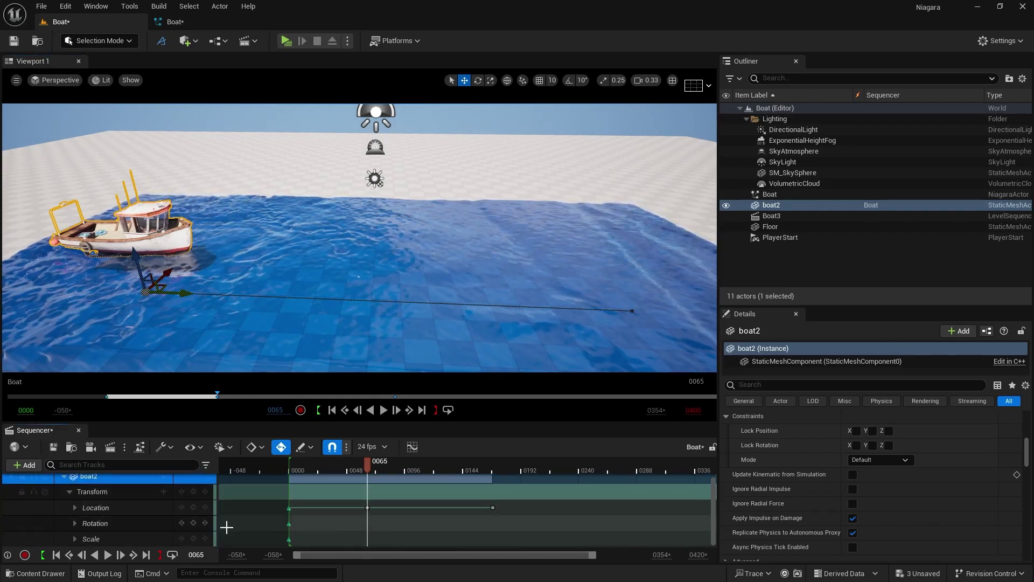
{"action": "left_click", "coordinate": [56, 555]}
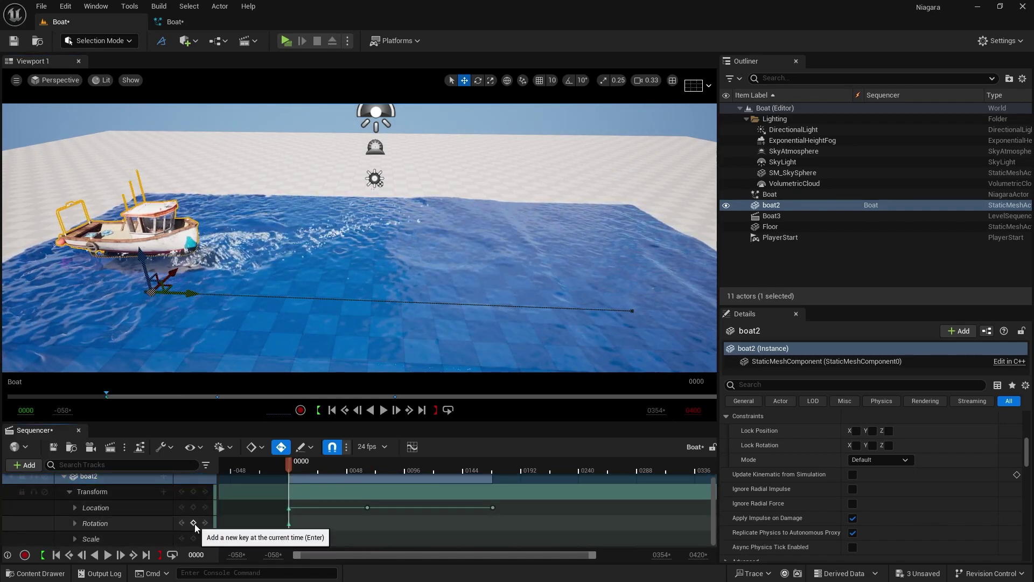
{"action": "left_click", "coordinate": [194, 523]}
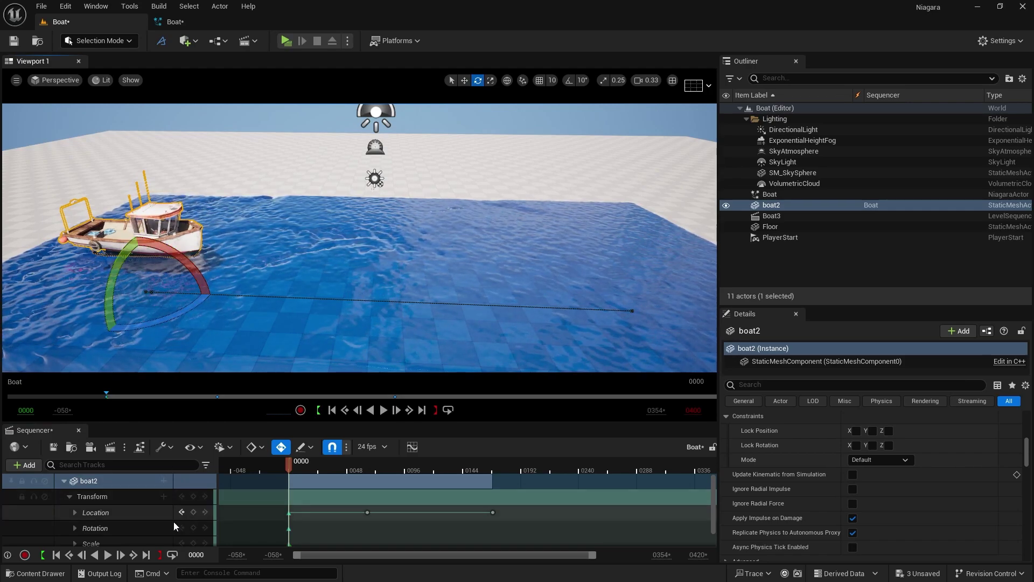
Step: Undo the boat rotation and delete boat2's middle Location key
{"action": "left_click_drag", "start_coordinate": [289, 463], "coordinate": [312, 468]}
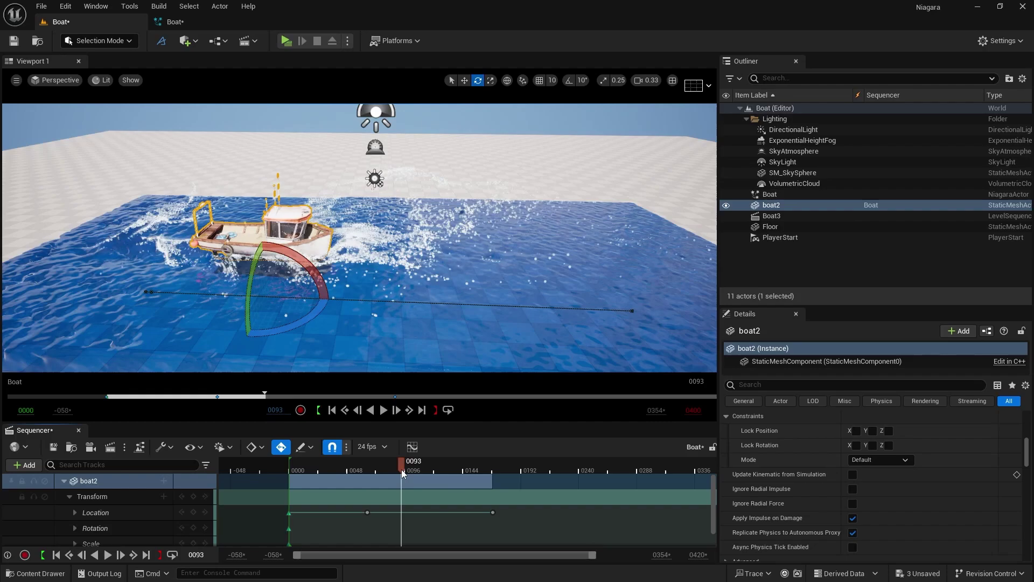
{"action": "left_click_drag", "start_coordinate": [402, 470], "coordinate": [367, 477]}
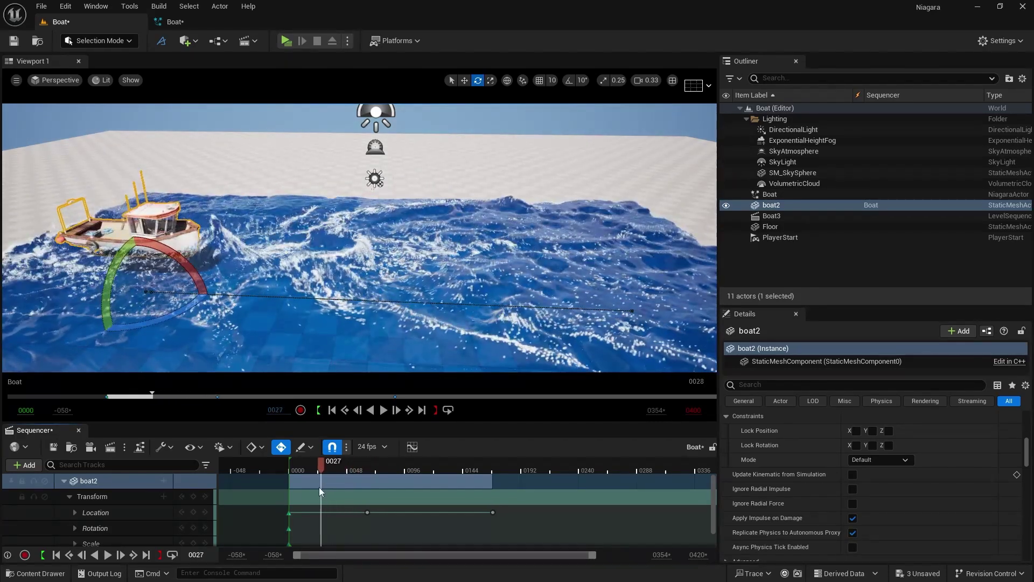
{"action": "left_click_drag", "start_coordinate": [302, 491], "coordinate": [302, 490]}
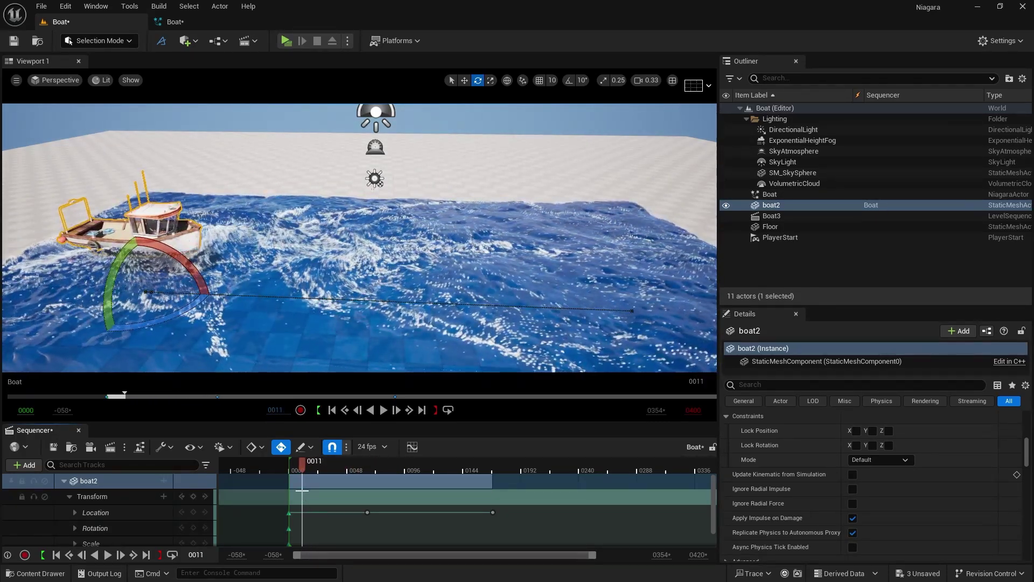
{"action": "key", "text": "ctrl+z"}
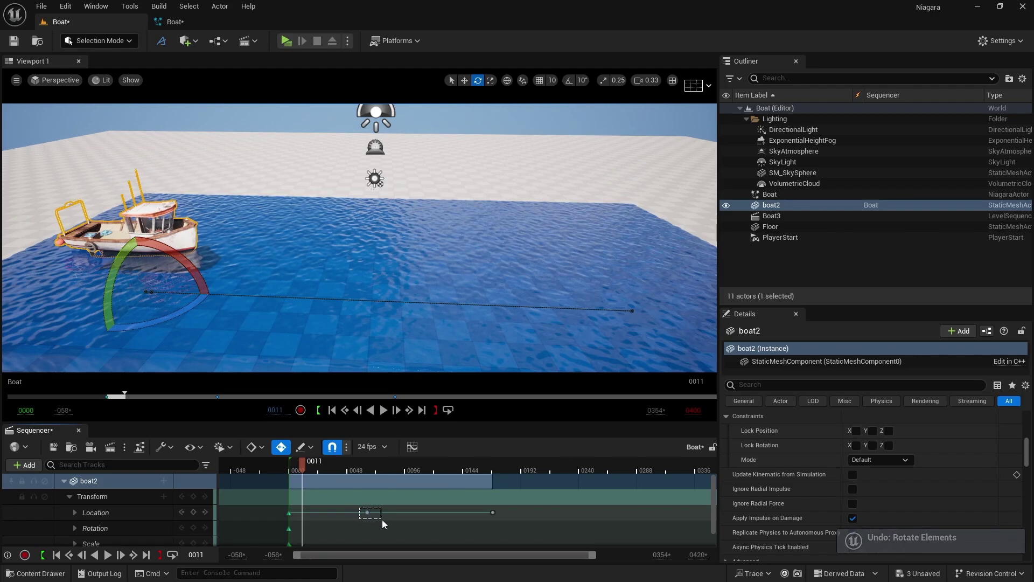
{"action": "left_click_drag", "start_coordinate": [382, 521], "coordinate": [382, 518]}
{"action": "key", "text": "Delete"}
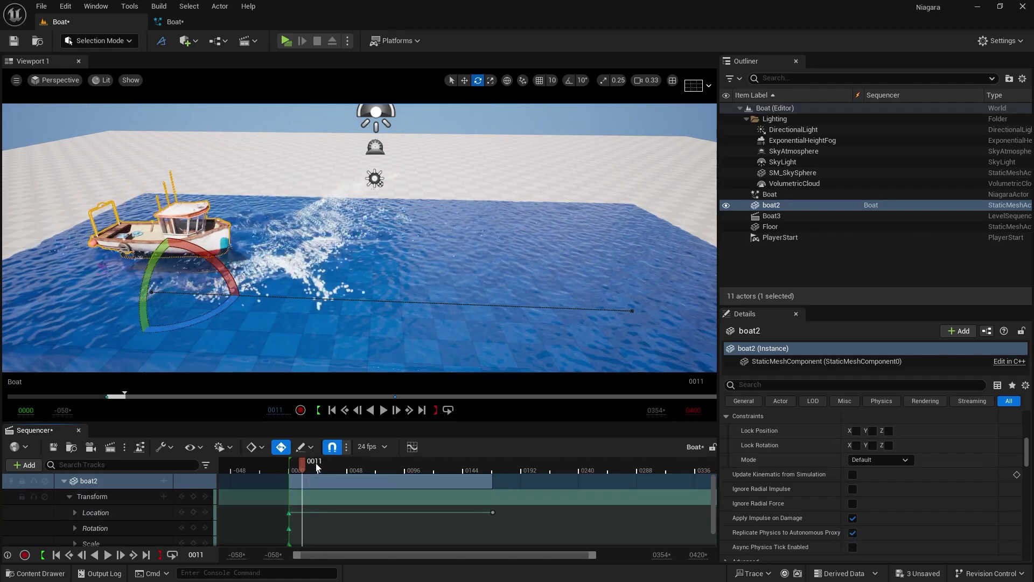
Step: Rotate boat2 to follow its path, keying Rotation near frame 0063
{"action": "left_click_drag", "start_coordinate": [381, 470], "coordinate": [289, 474]}
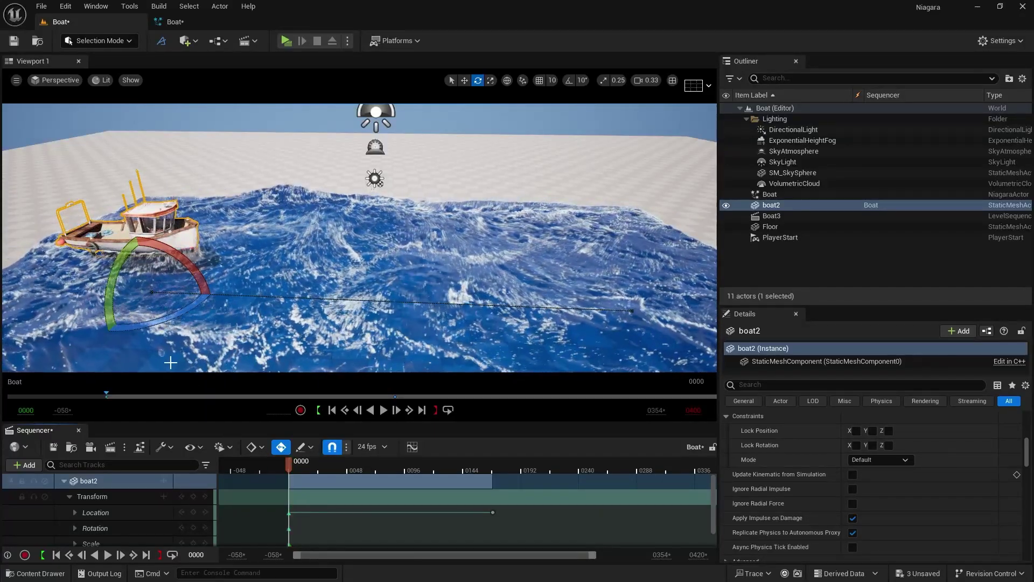
{"action": "left_click_drag", "start_coordinate": [286, 460], "coordinate": [324, 463]}
{"action": "left_click_drag", "start_coordinate": [207, 286], "coordinate": [217, 309]}
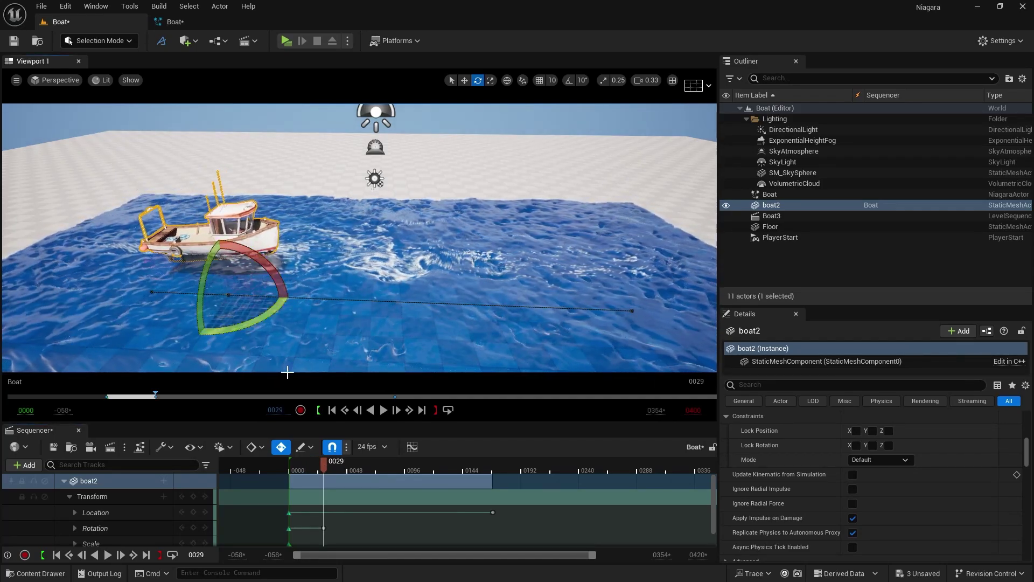
{"action": "left_click_drag", "start_coordinate": [325, 465], "coordinate": [366, 461]}
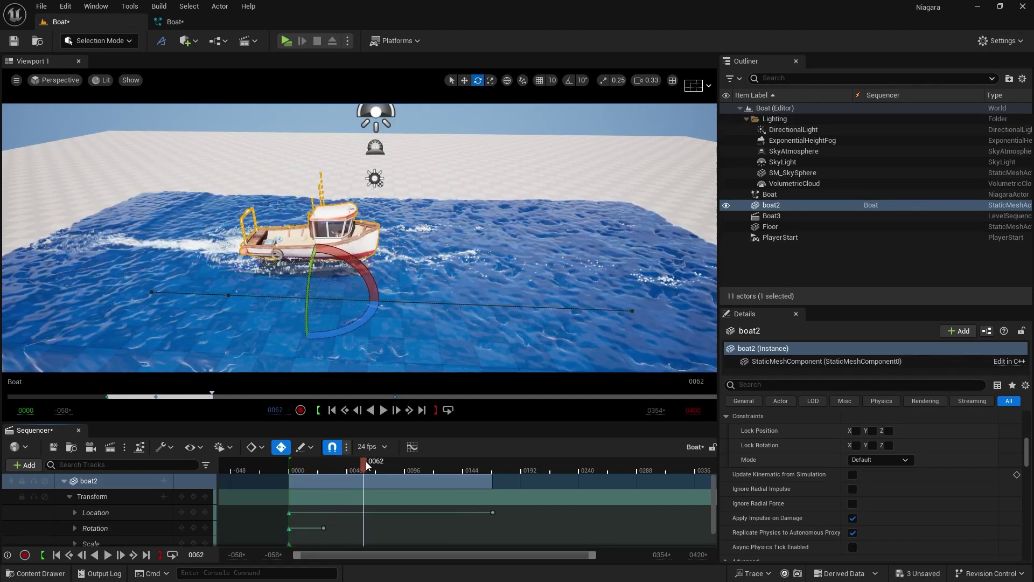
{"action": "left_click_drag", "start_coordinate": [356, 263], "coordinate": [326, 262]}
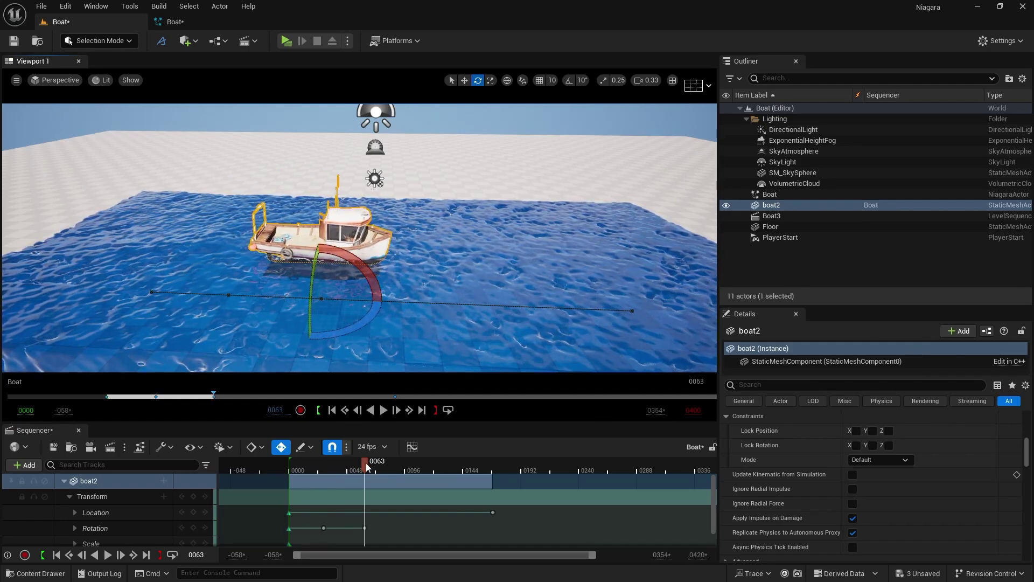
{"action": "left_click_drag", "start_coordinate": [370, 314], "coordinate": [384, 474]}
{"action": "left_click_drag", "start_coordinate": [368, 466], "coordinate": [331, 476]}
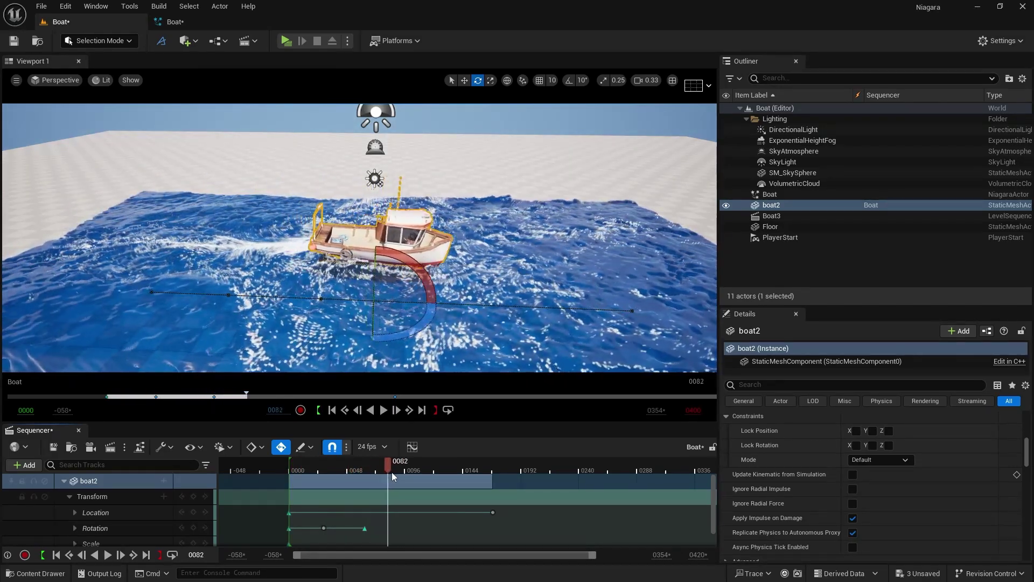
Step: Turn boat2 at frame 0111 to key its Rotation there
{"action": "left_click", "coordinate": [423, 471]}
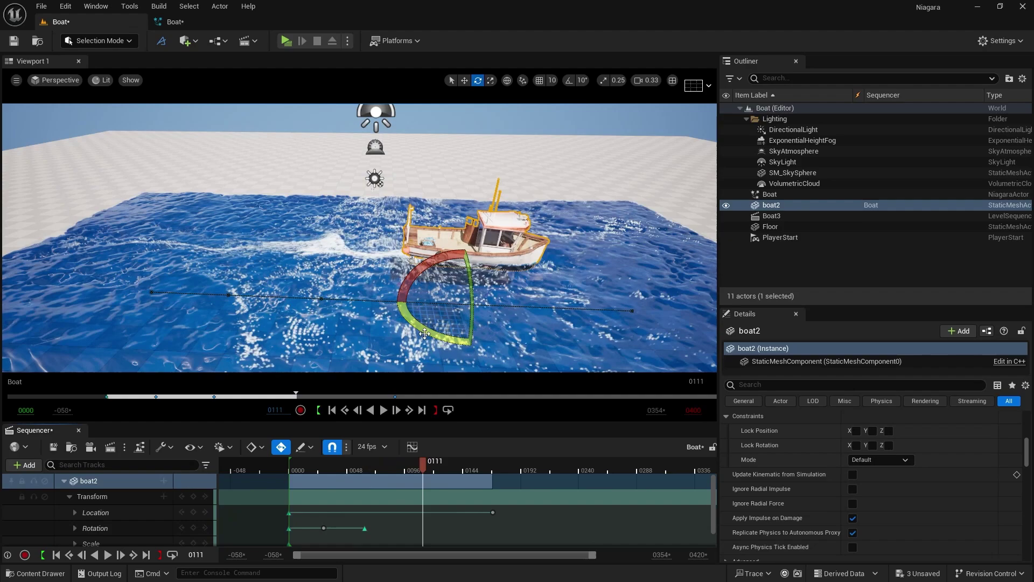
{"action": "mouse_move", "coordinate": [472, 342]}
{"action": "left_mouse_down"}
{"action": "mouse_move", "coordinate": [432, 329]}
{"action": "mouse_move", "coordinate": [451, 348]}
{"action": "left_mouse_up"}
{"action": "key", "text": "w"}
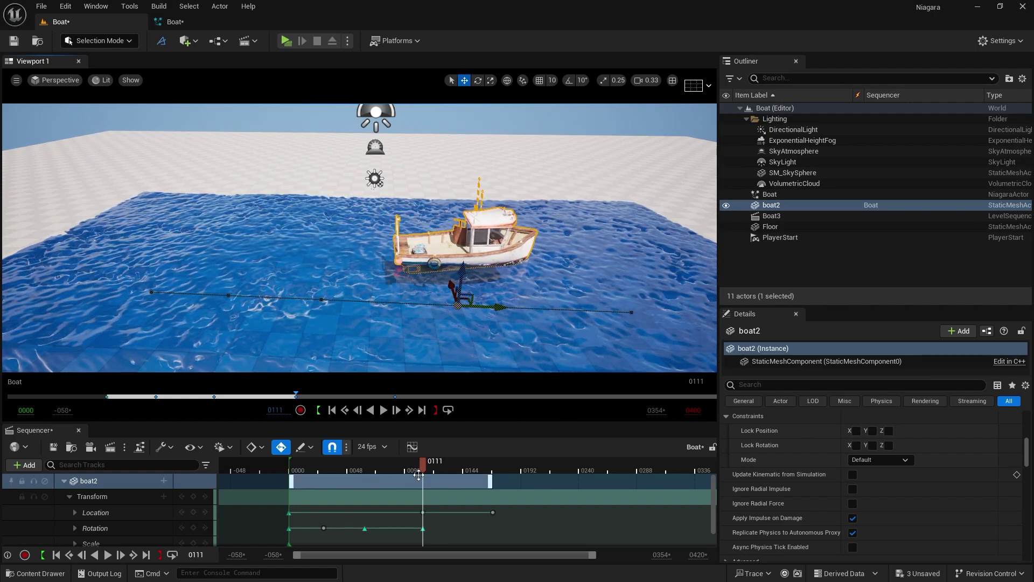
Step: Key boat2's Rotation at frame 0169 facing along the path, then rewind and select Boat
{"action": "left_click_drag", "start_coordinate": [422, 464], "coordinate": [493, 464]}
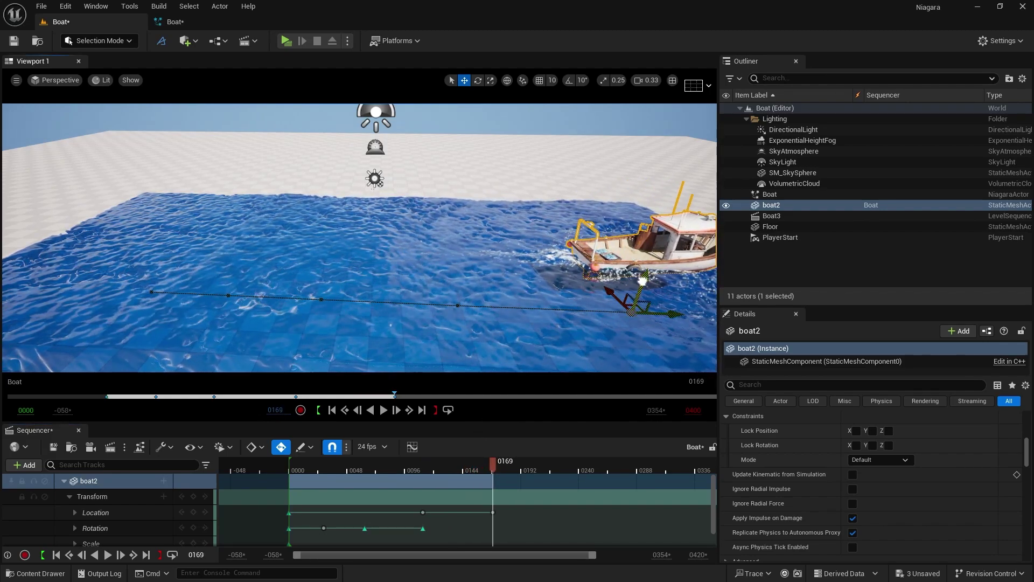
{"action": "key", "text": "e"}
{"action": "left_click_drag", "start_coordinate": [624, 274], "coordinate": [601, 327]}
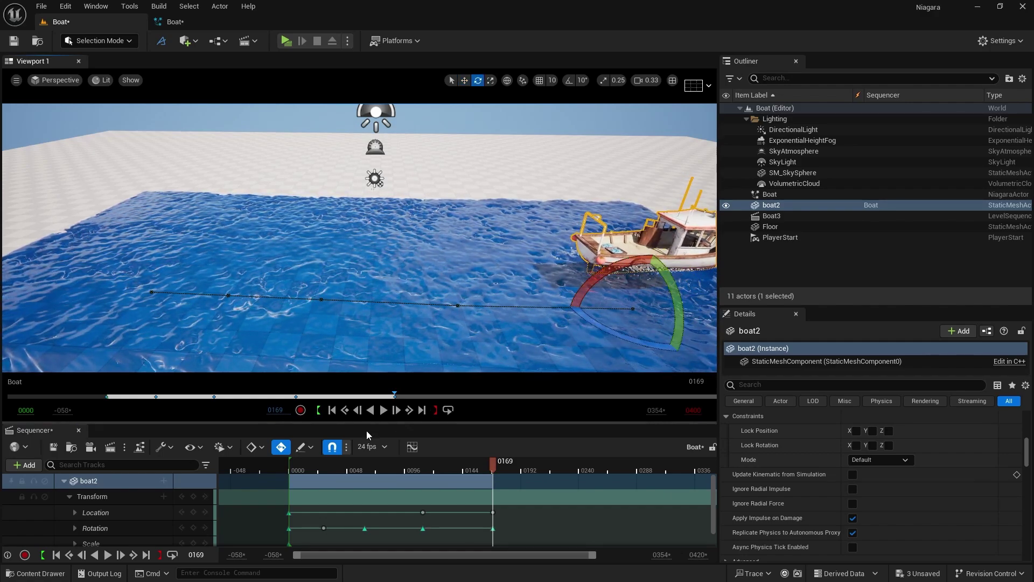
{"action": "left_click_drag", "start_coordinate": [587, 273], "coordinate": [598, 280]}
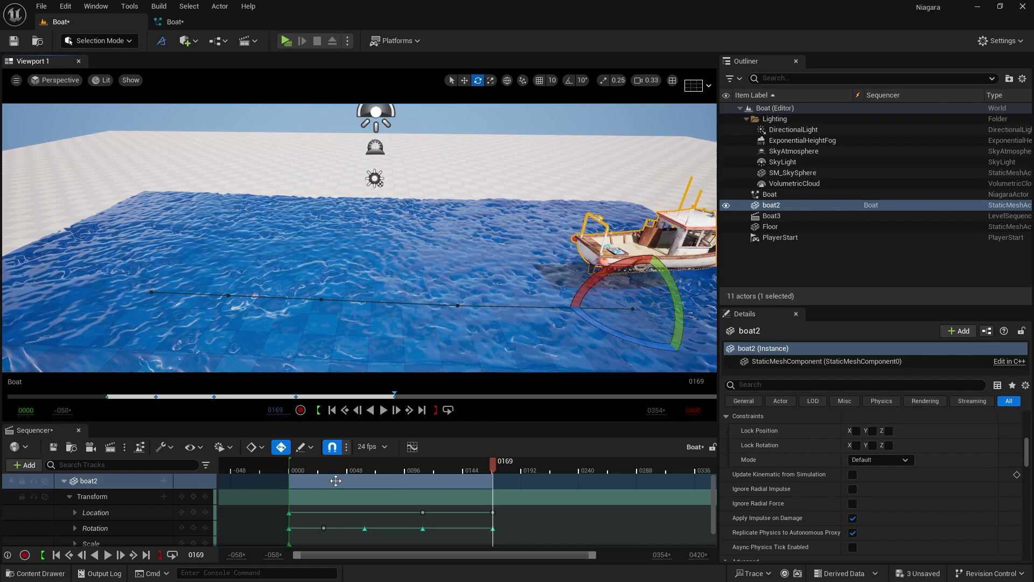
{"action": "left_click", "coordinate": [57, 555]}
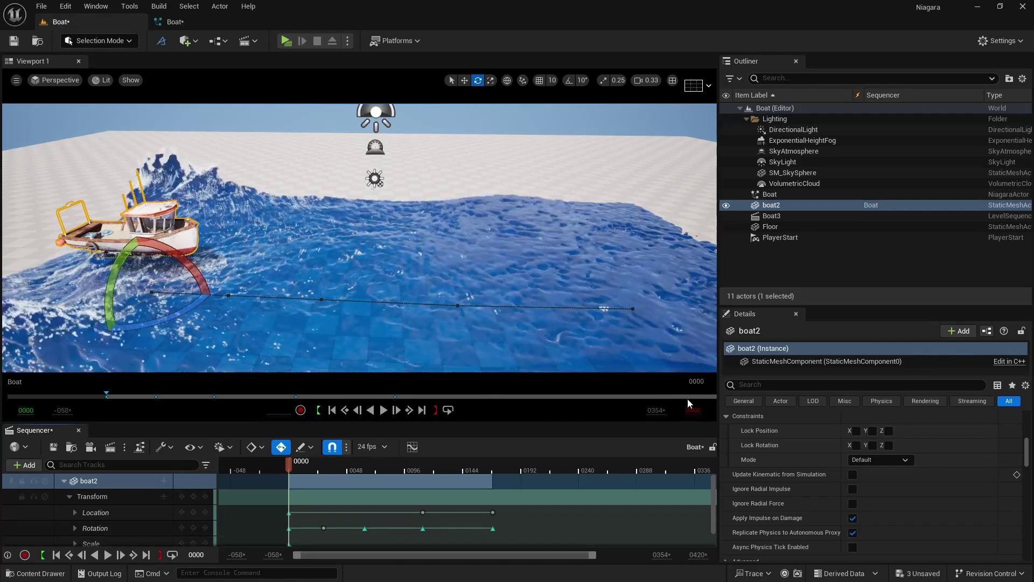
{"action": "left_click", "coordinate": [775, 194]}
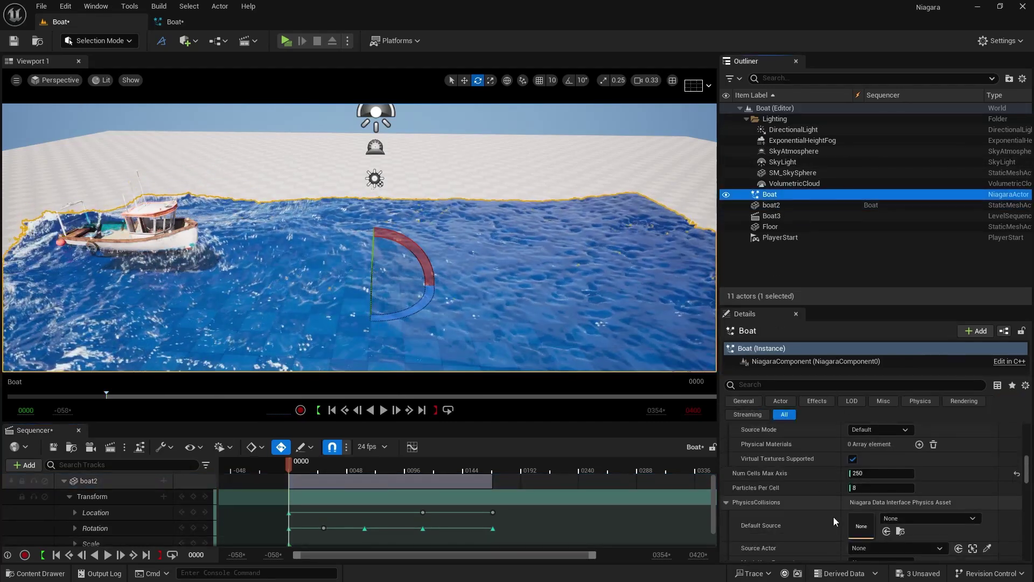
Step: Change the Boat fluid's Num Cells Max Axis from 250 to 300 and reselect the boat mesh
{"action": "left_click", "coordinate": [860, 473]}
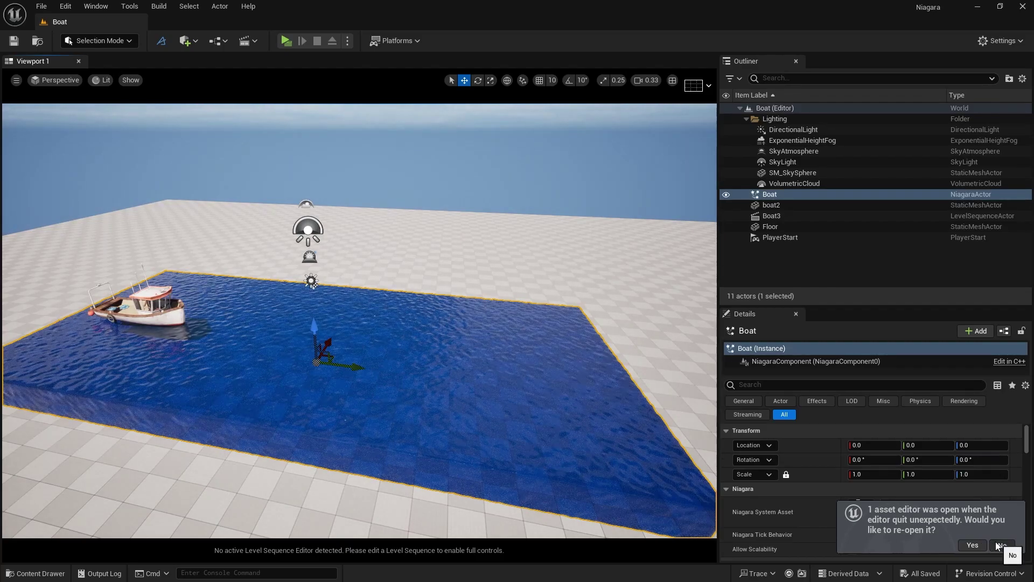
{"action": "scroll", "coordinate": [814, 489], "scroll_direction": "down", "scroll_amount": 10}
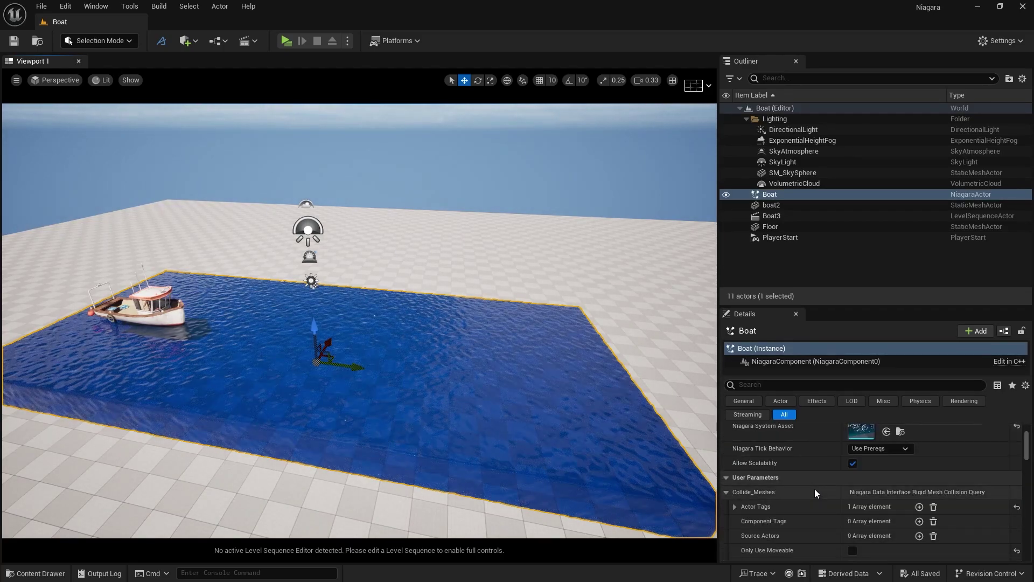
{"action": "scroll", "coordinate": [814, 490], "scroll_direction": "down", "scroll_amount": 3}
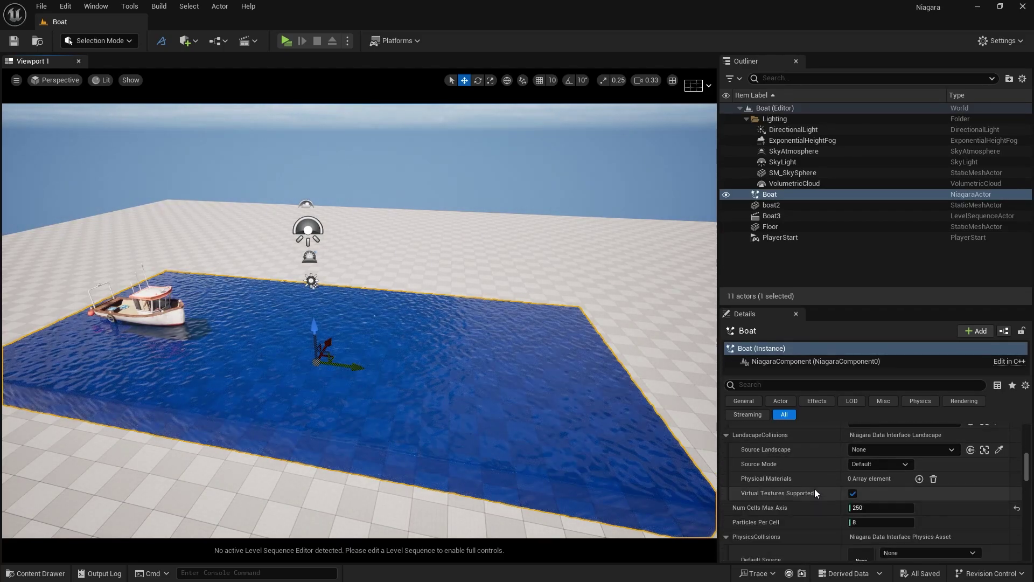
{"action": "left_click", "coordinate": [873, 477]}
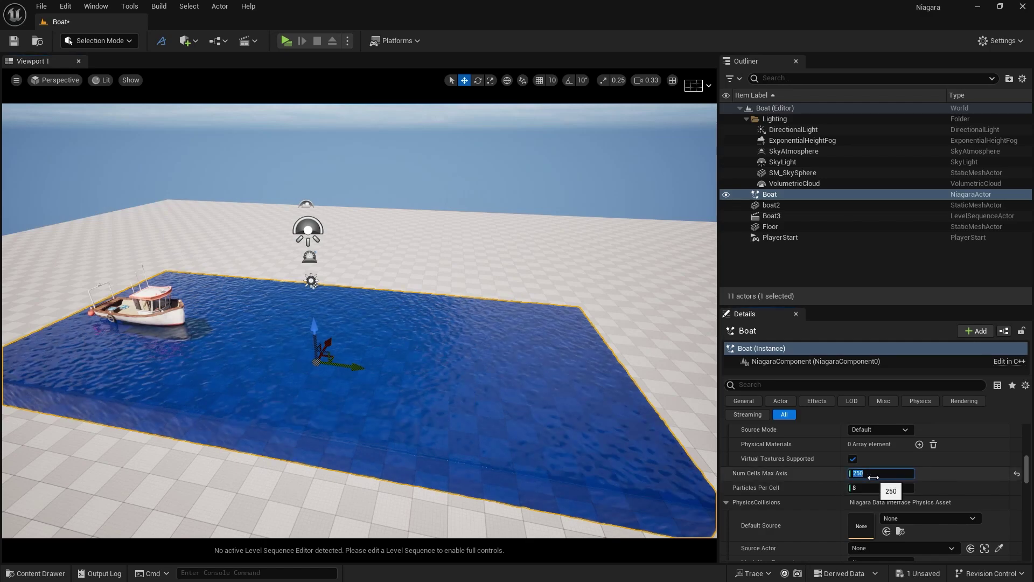
{"action": "type", "text": "300"}
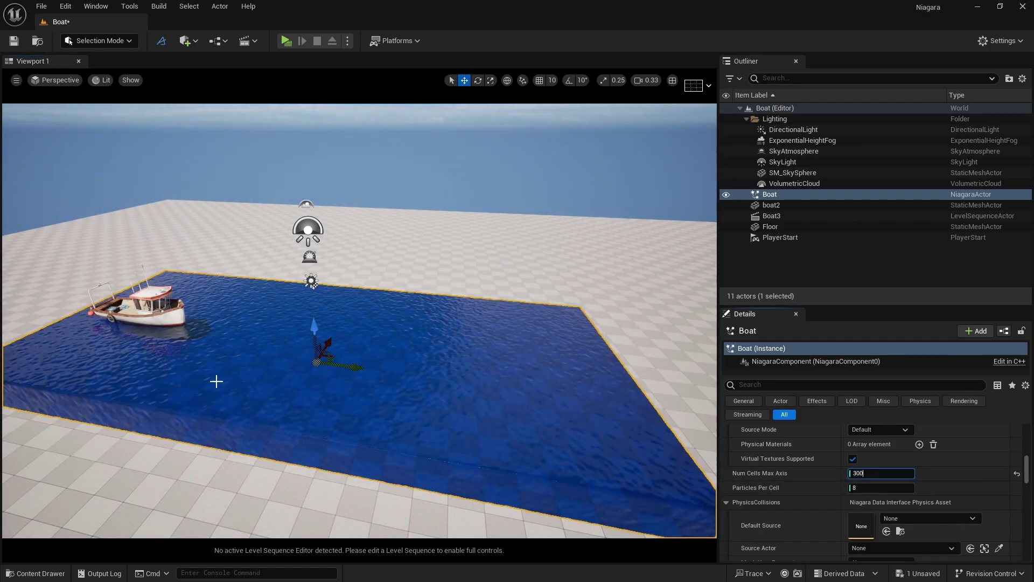
{"action": "left_click", "coordinate": [147, 330]}
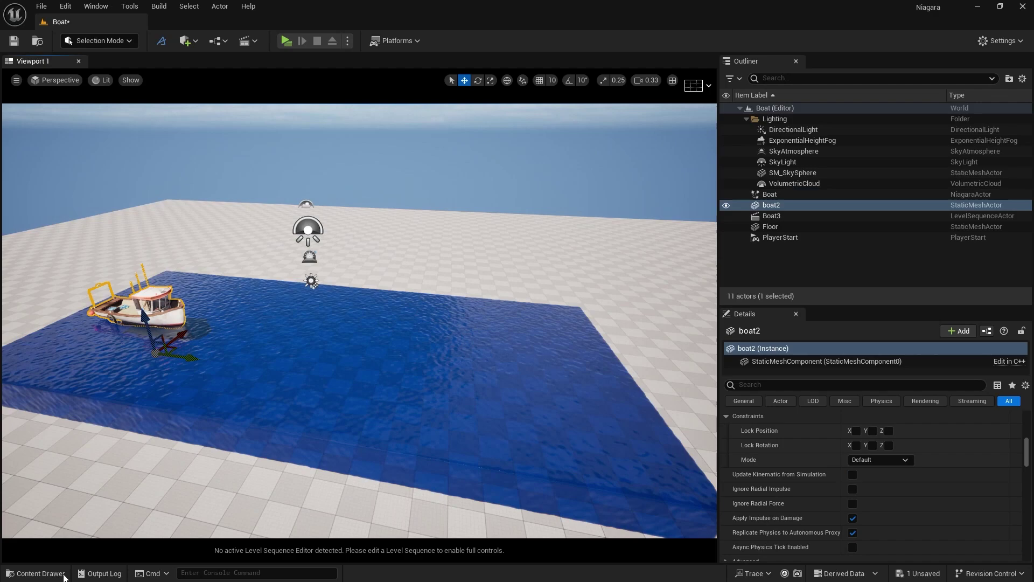
Step: Open the Content Drawer and load the Boat level sequence from the Cinematics list
{"action": "left_click", "coordinate": [39, 574]}
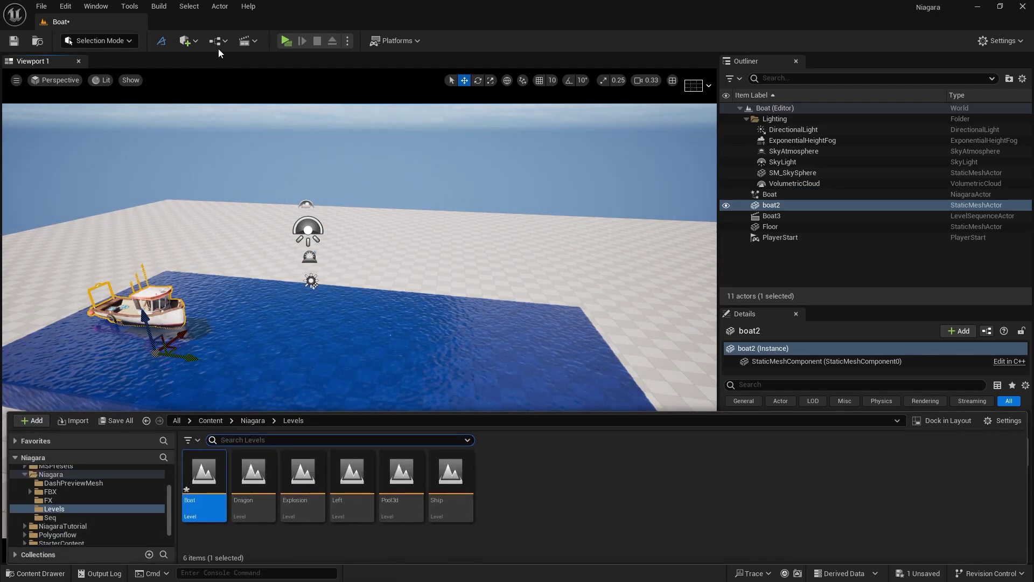
{"action": "left_click", "coordinate": [245, 40]}
{"action": "left_click", "coordinate": [286, 135]}
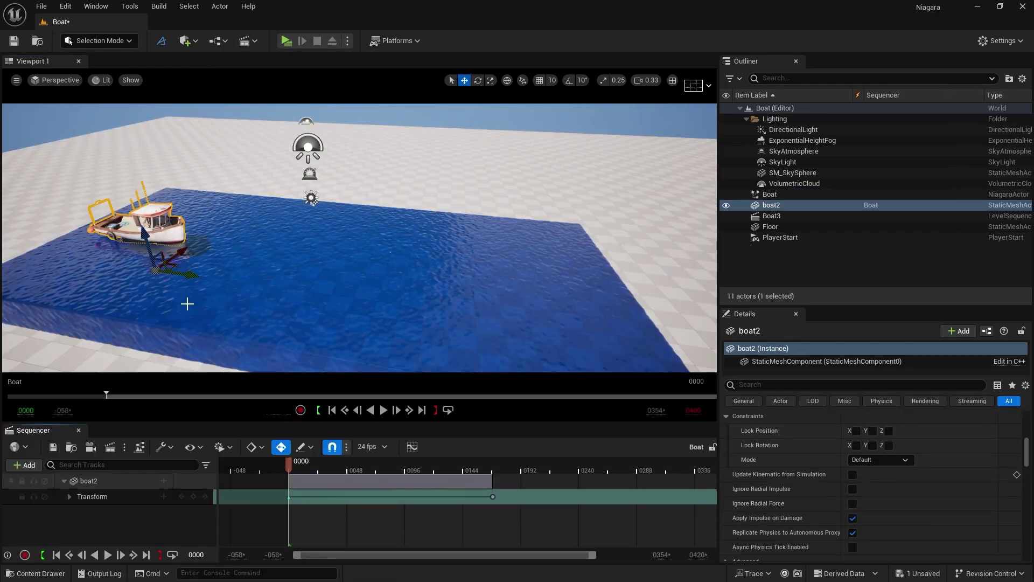